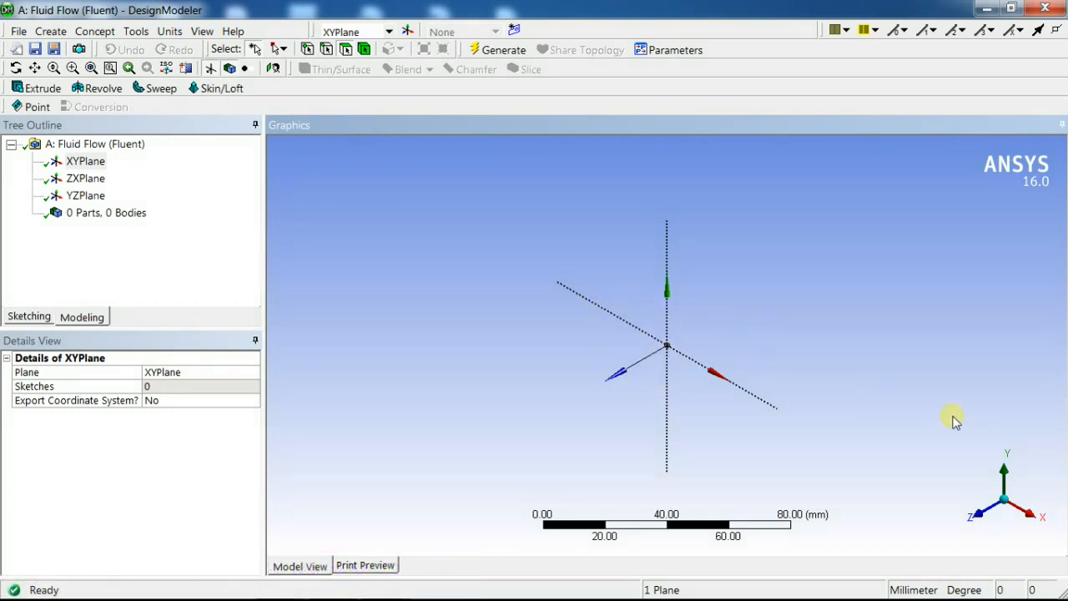
Sketch a circle about 10.4 mm in diameter on the YZPlane, centred about 19.4 mm above and 35.2 mm to the +Z side of the origin.
left_click(1031, 515)
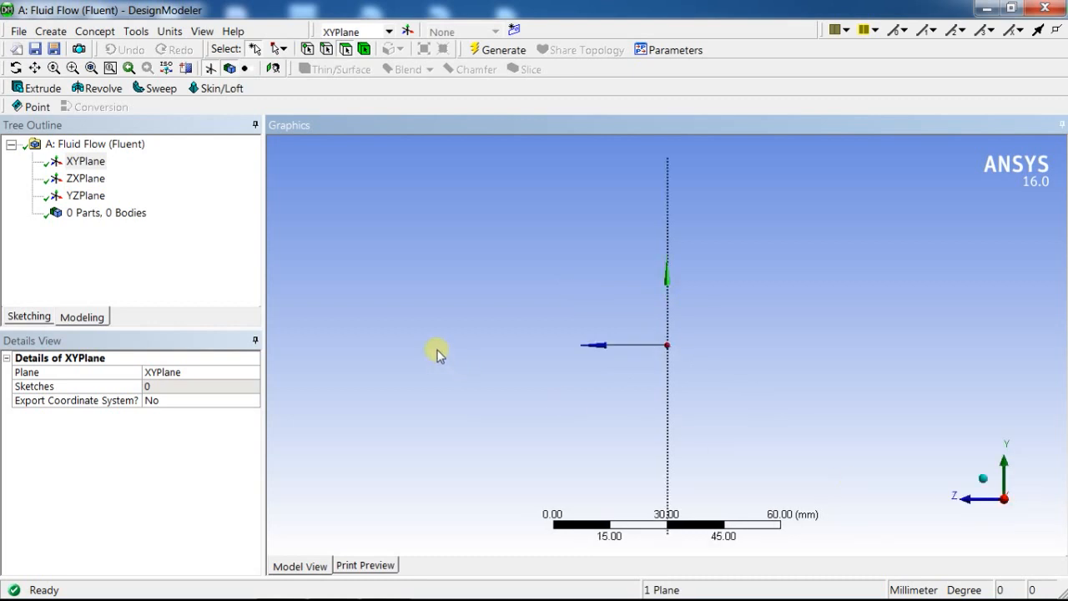
left_click(93, 196)
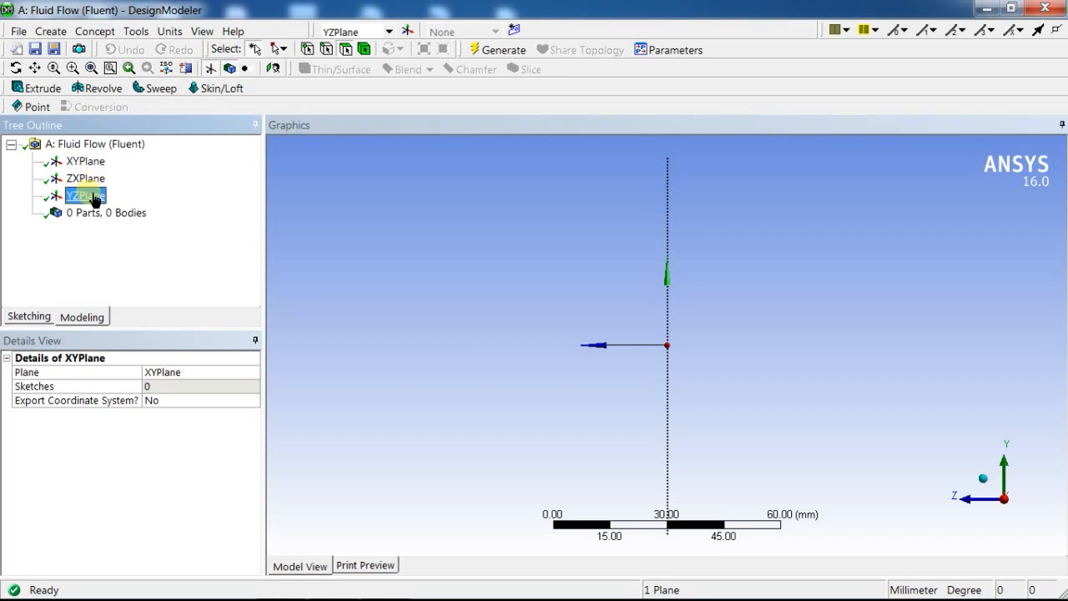
left_click(28, 317)
left_click(250, 247)
left_click(250, 247)
left_click(250, 247)
left_click(251, 247)
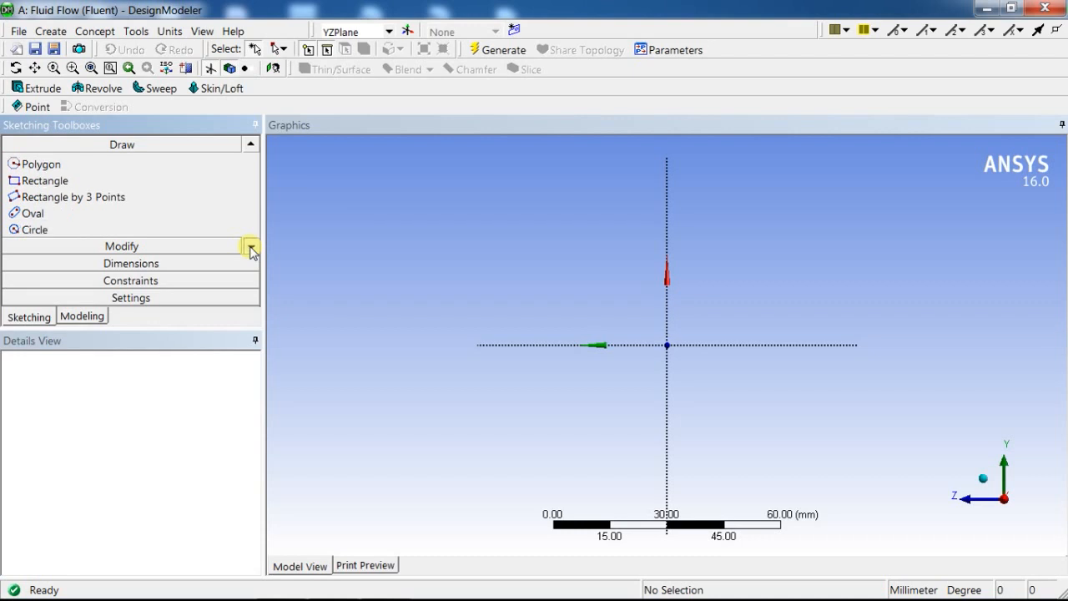
left_click(251, 247)
left_click(32, 212)
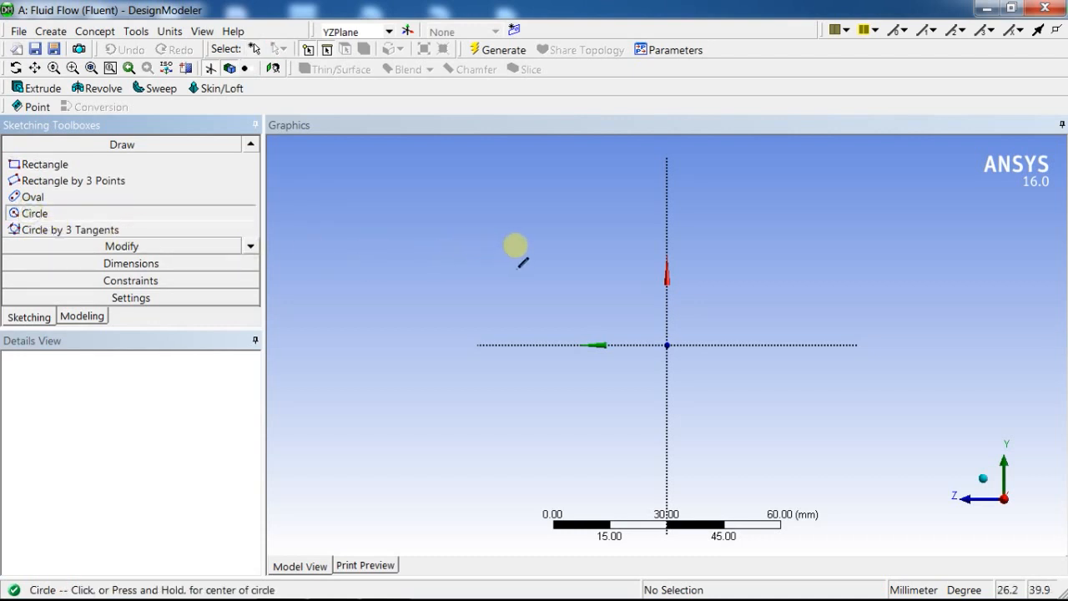
left_click(533, 271)
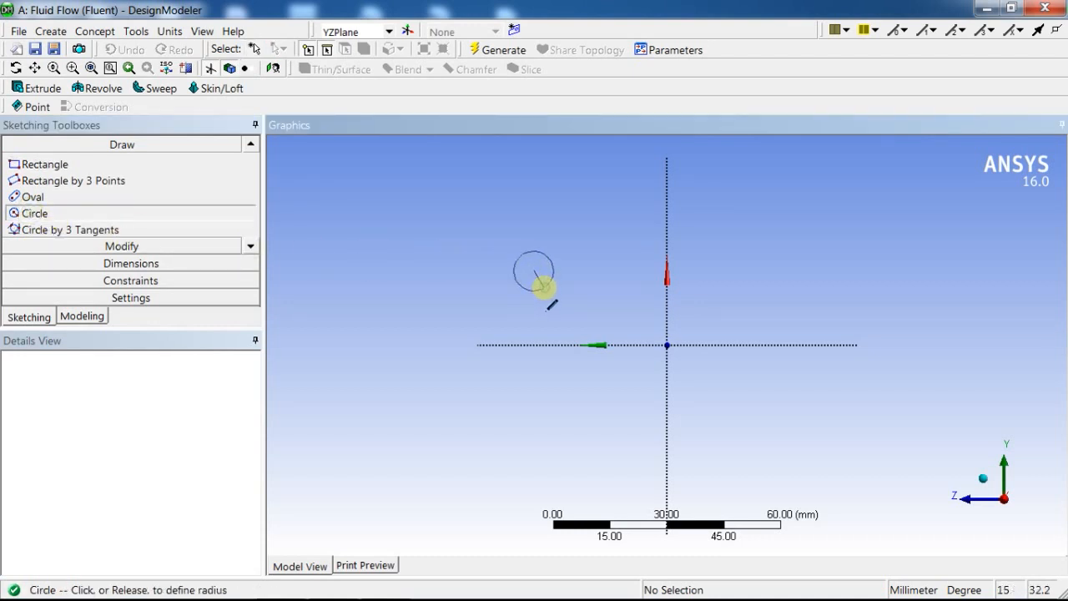
left_click(543, 287)
Dimension the circle's diameter and the distance from its centre to the sketch's Z-direction axis.
left_click(150, 263)
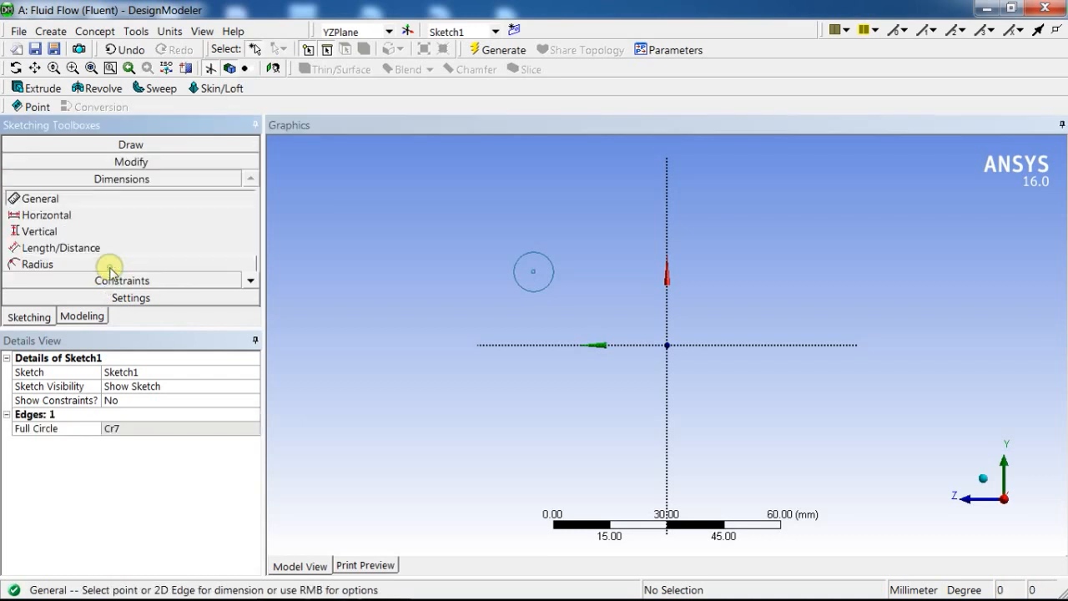
left_click(526, 253)
left_click(484, 247)
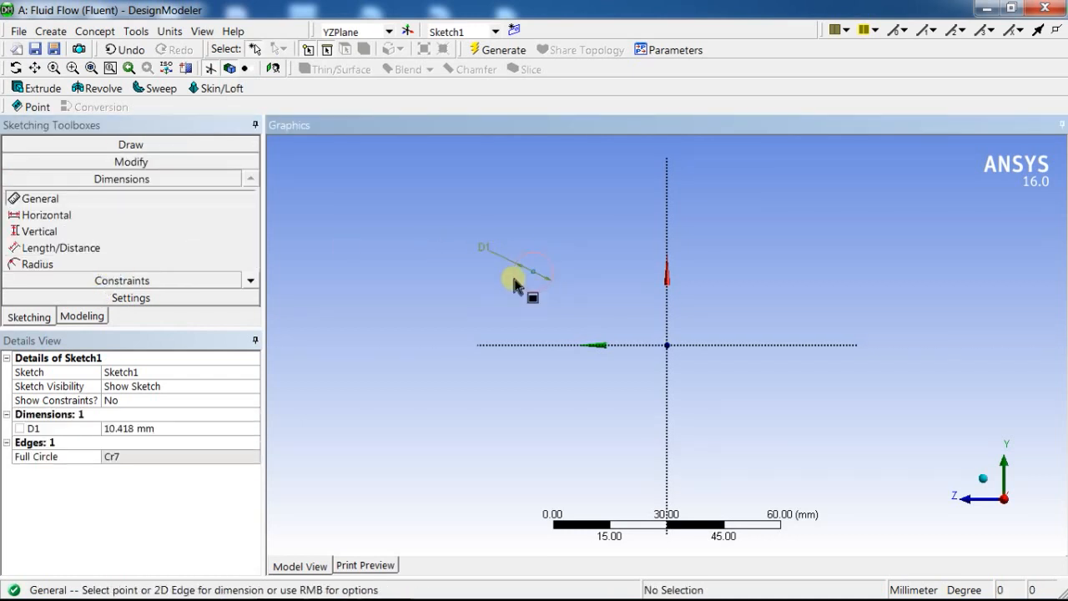
left_click(534, 273)
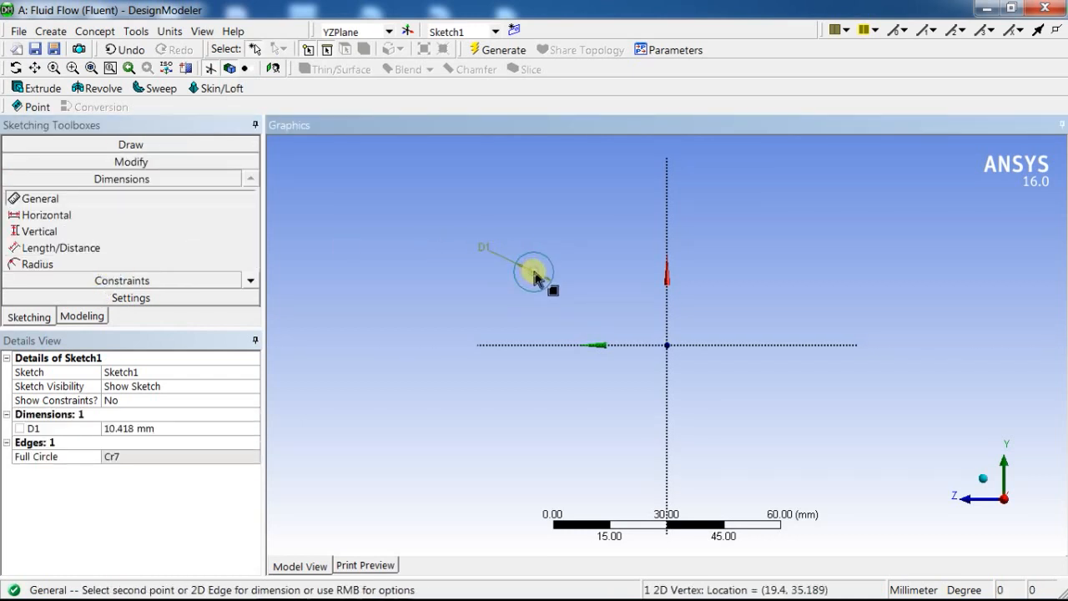
left_click(531, 346)
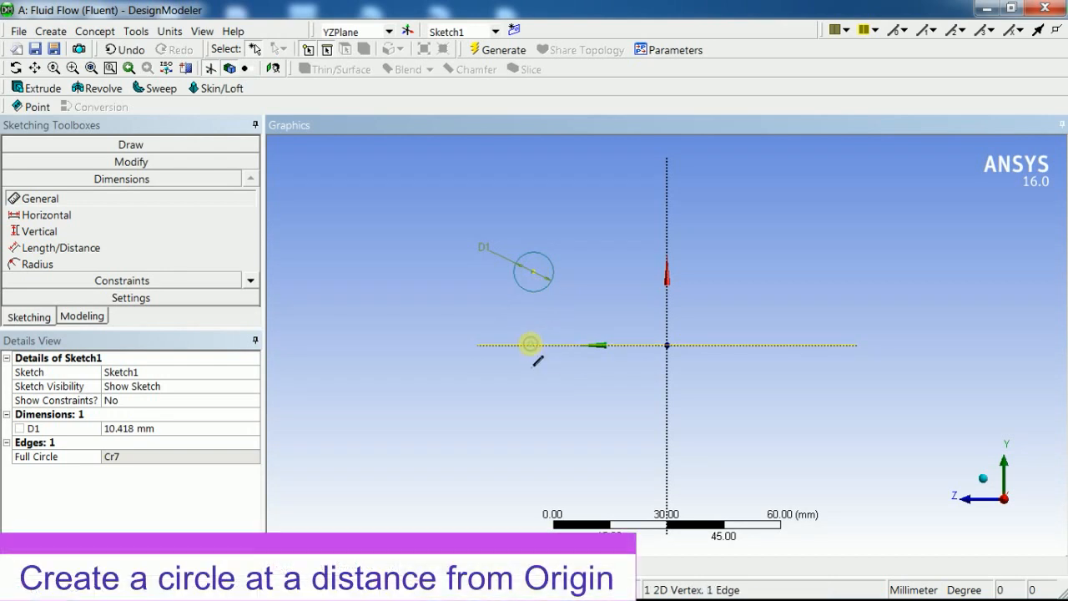
left_click(469, 315)
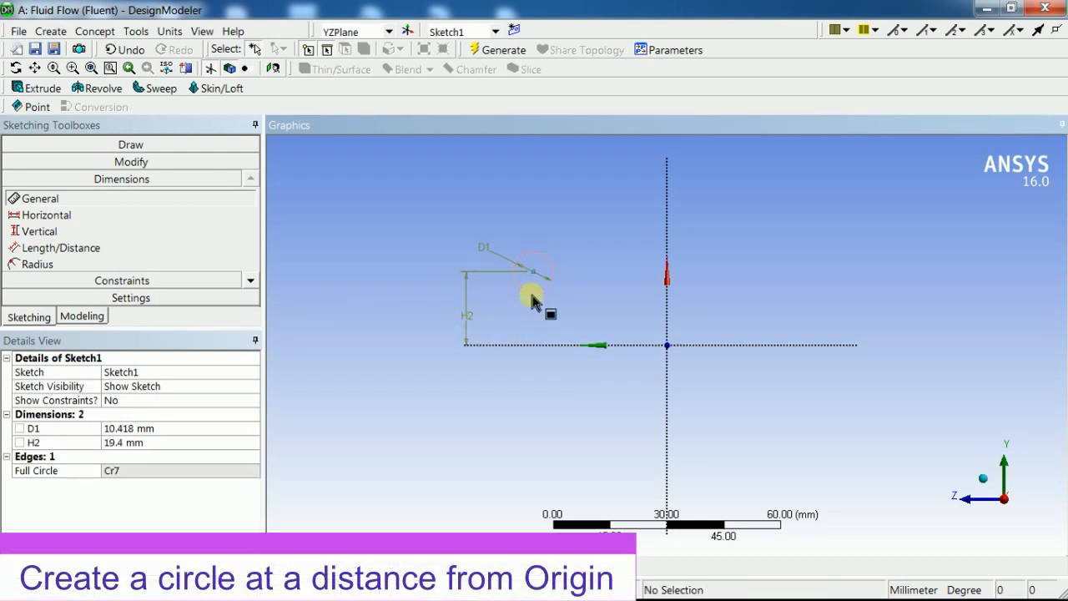
Set the circle's diameter to 50 mm and its centre's distance from the Z-direction axis to 100 mm.
left_click(176, 429)
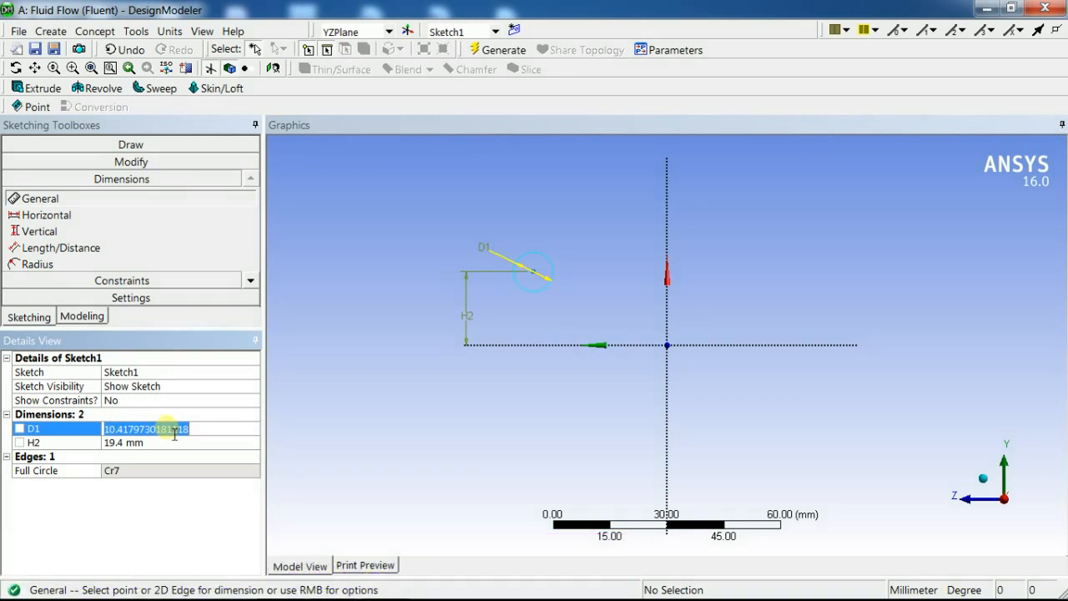
type("50")
key("Return")
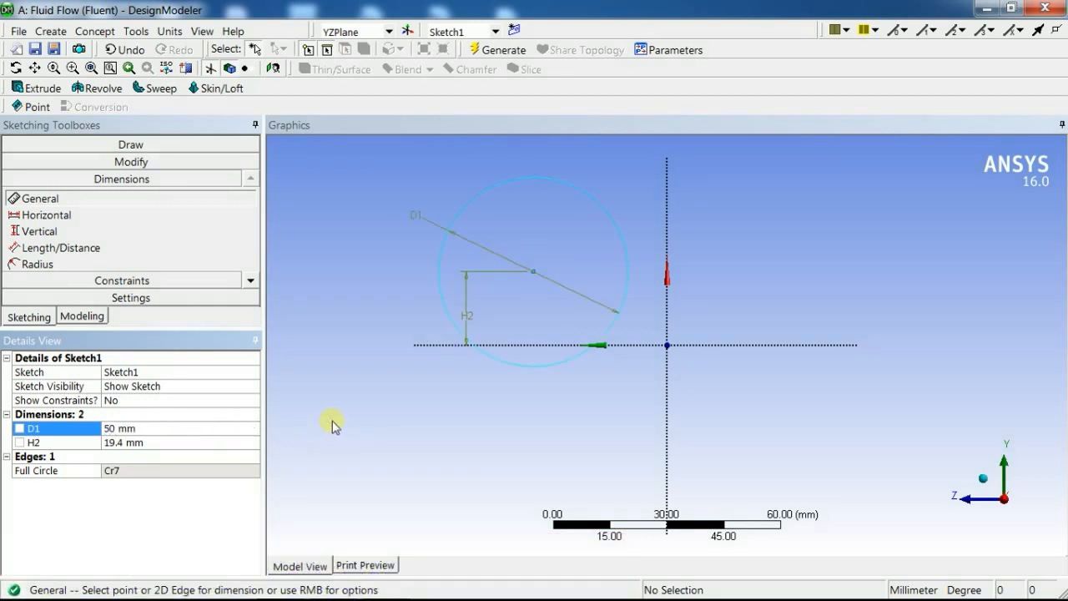
left_click(165, 445)
type("100")
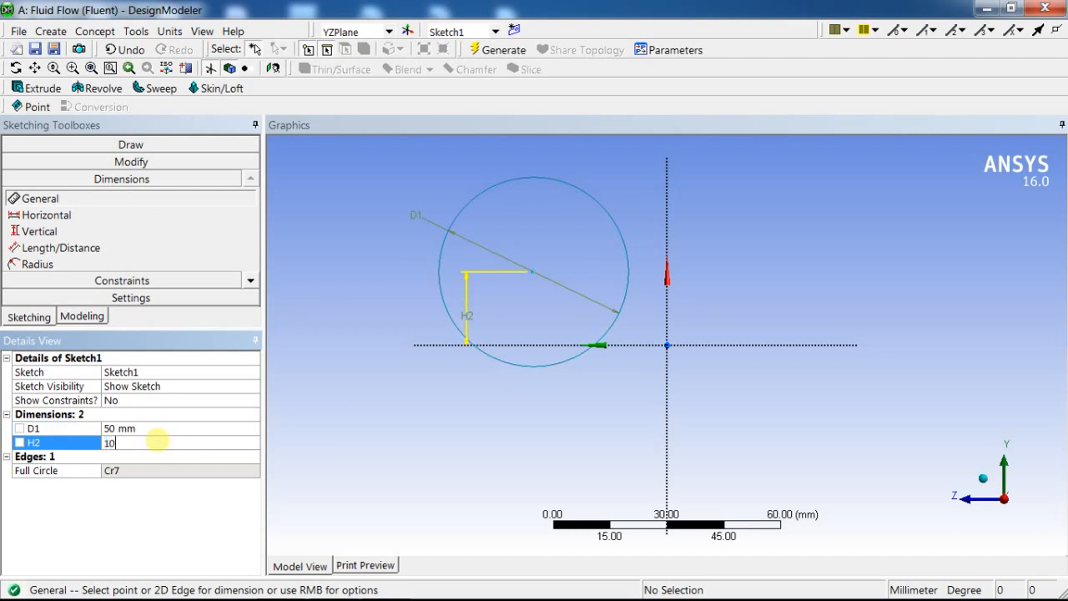
left_click(399, 438)
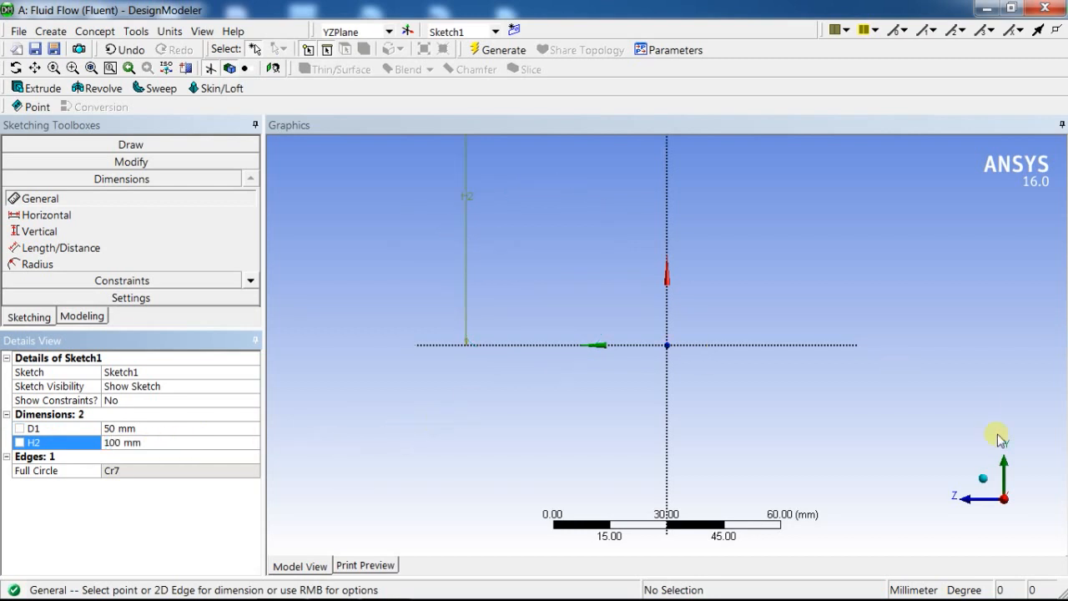
Add a Coincident constraint between the circle's centre and the vertical axis.
left_click(987, 484)
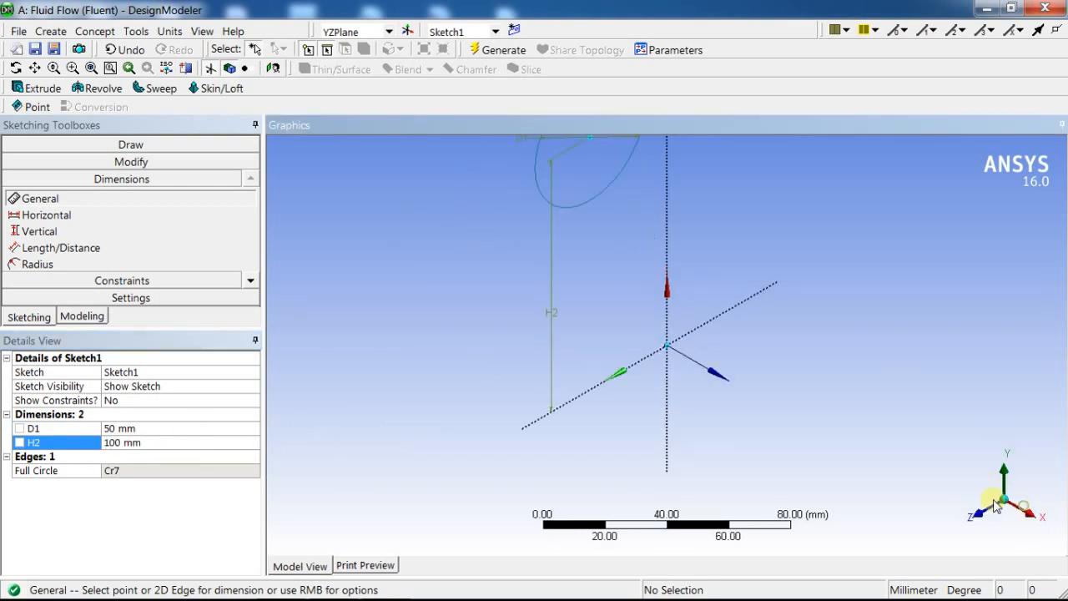
left_click(1035, 523)
scroll(651, 314, "down", 4)
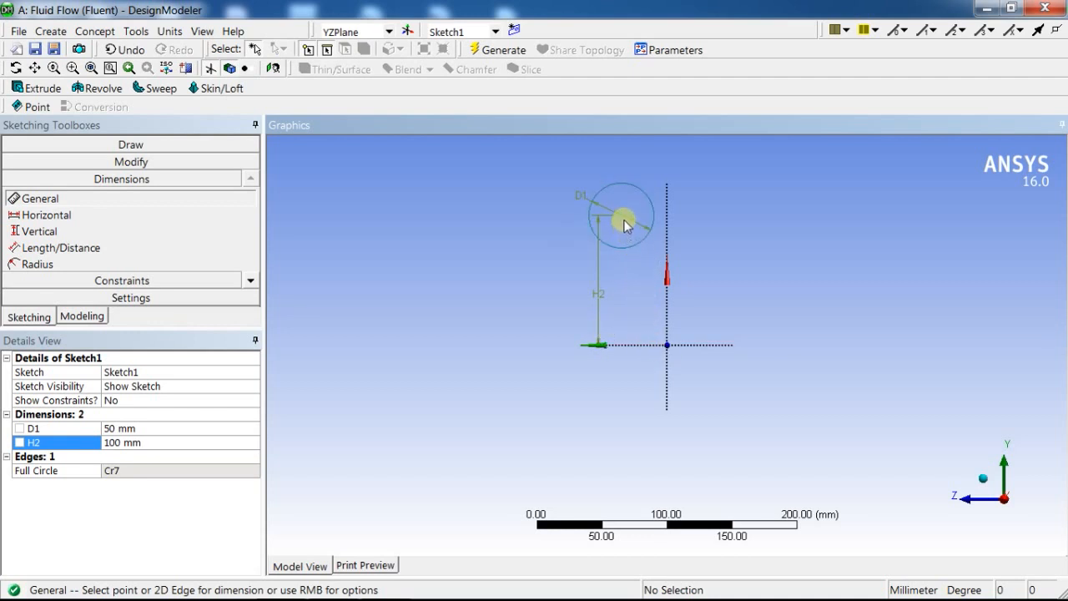
left_click(163, 282)
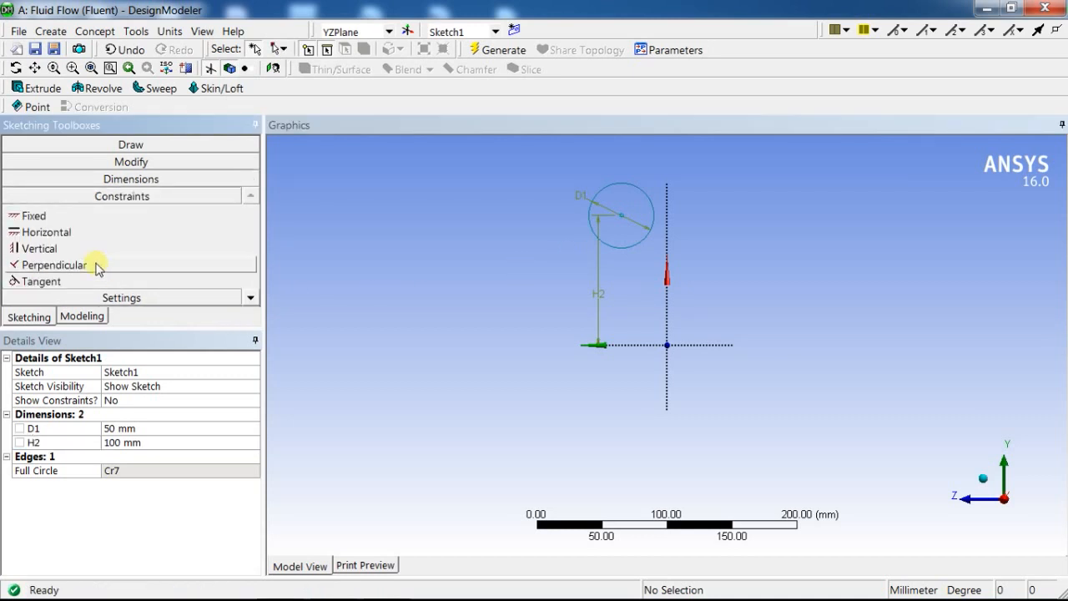
left_click(250, 298)
left_click(251, 298)
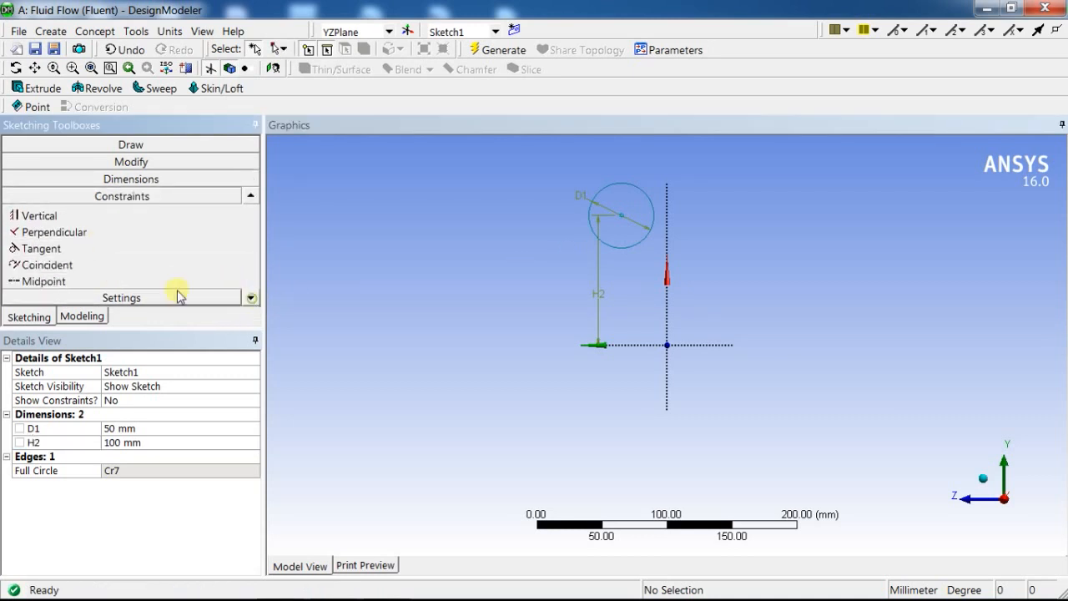
left_click(42, 265)
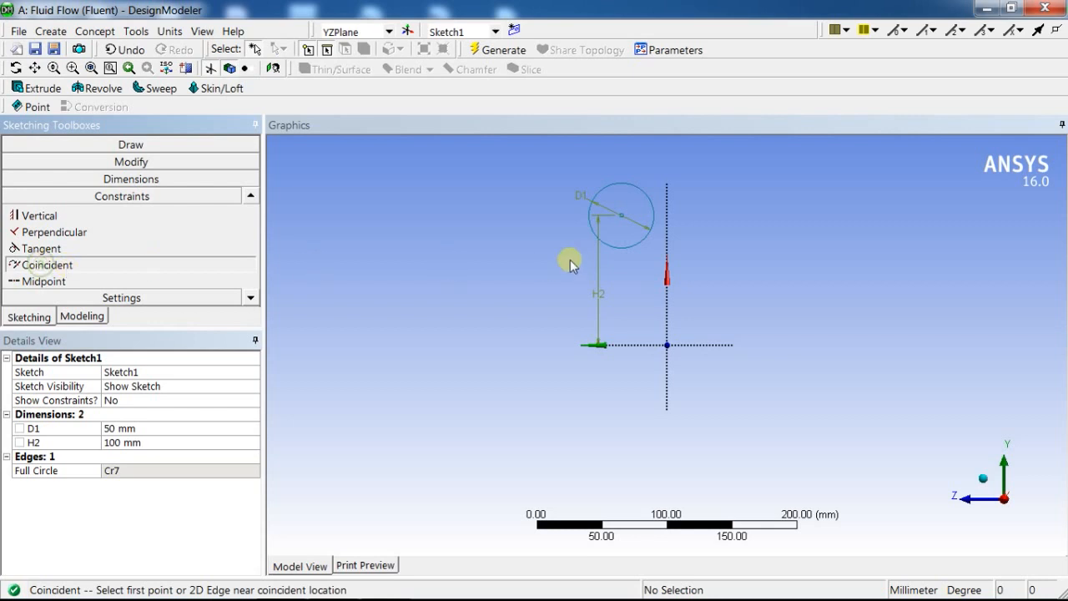
left_click(624, 221)
left_click(667, 252)
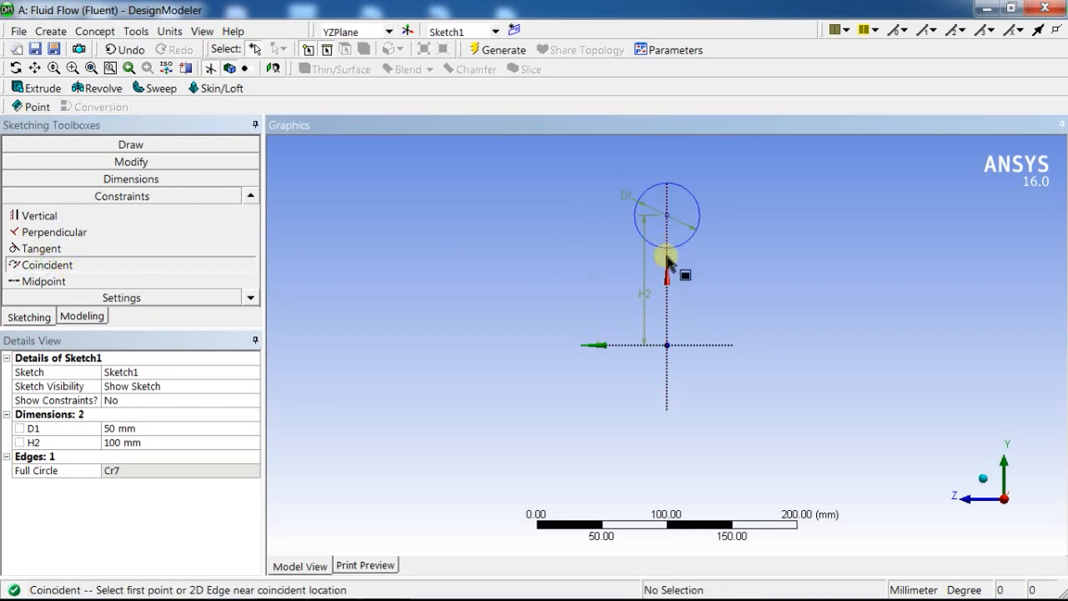
scroll(743, 250, "down", 2)
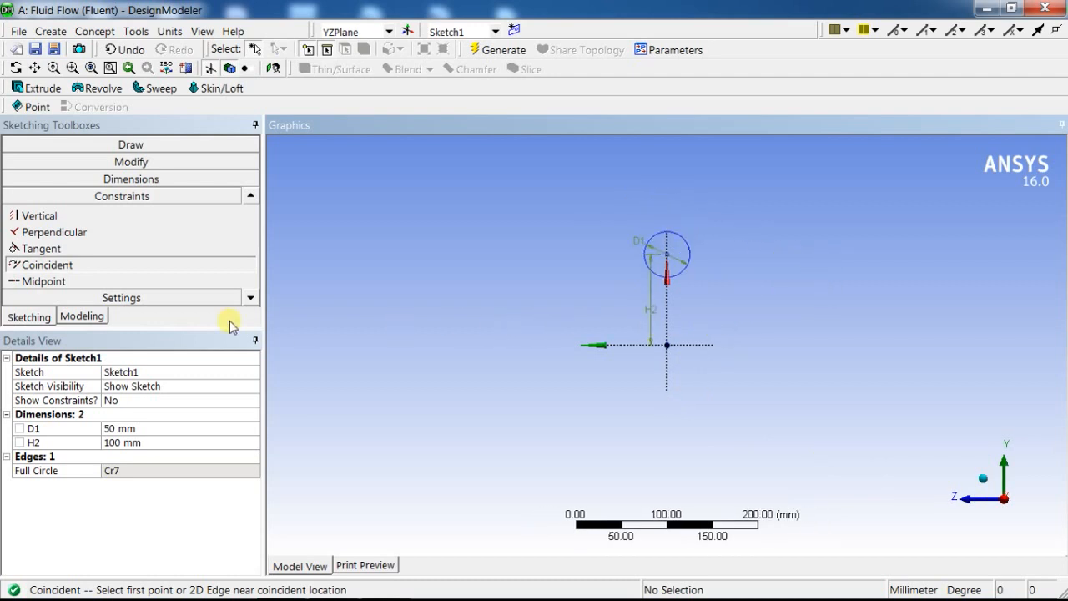
left_click(129, 145)
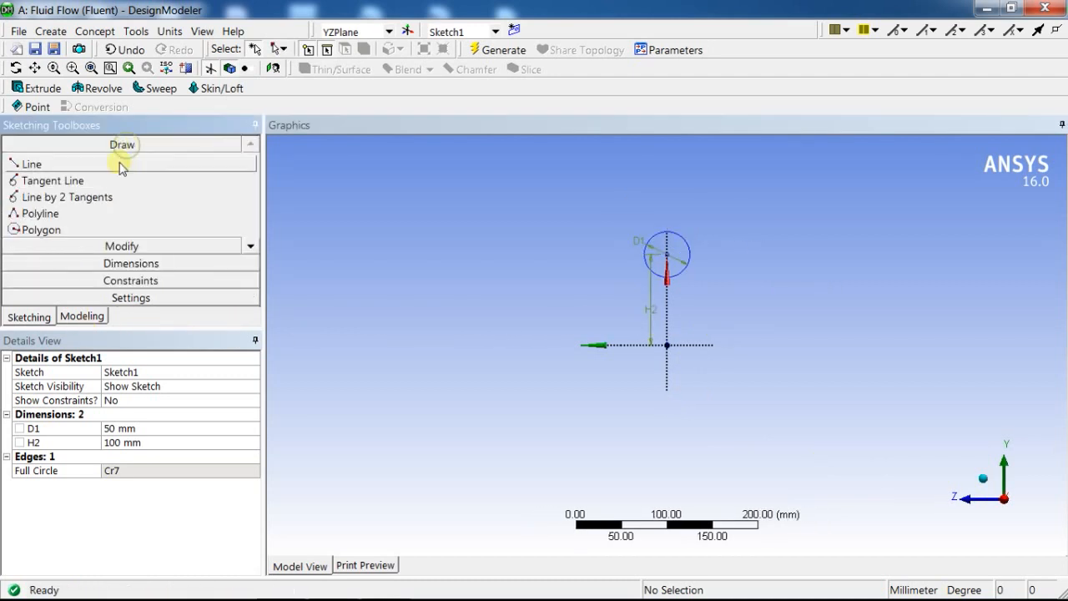
left_click(34, 164)
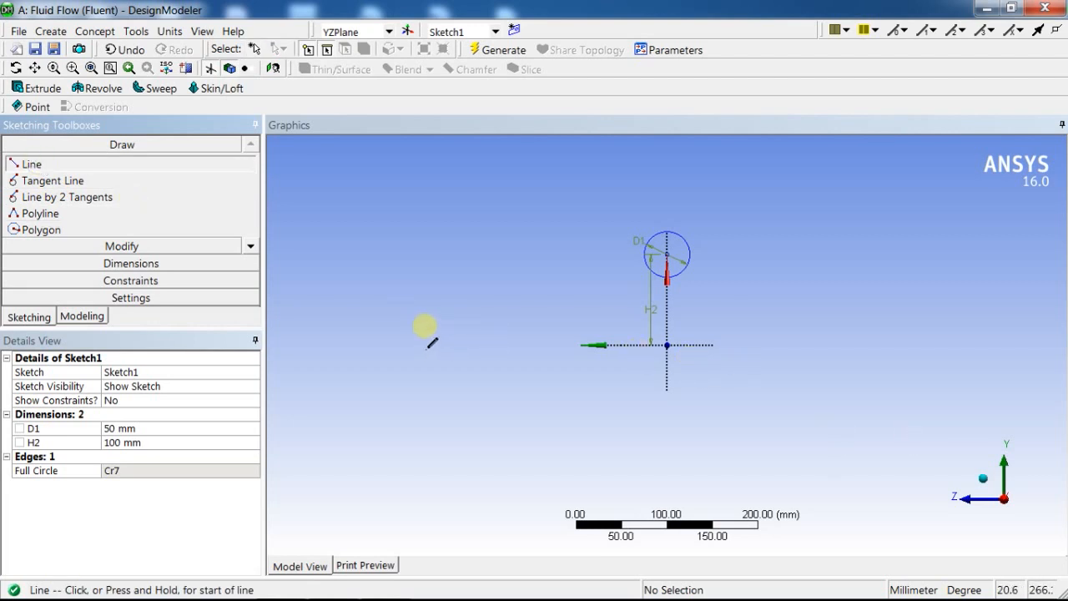
key("Escape")
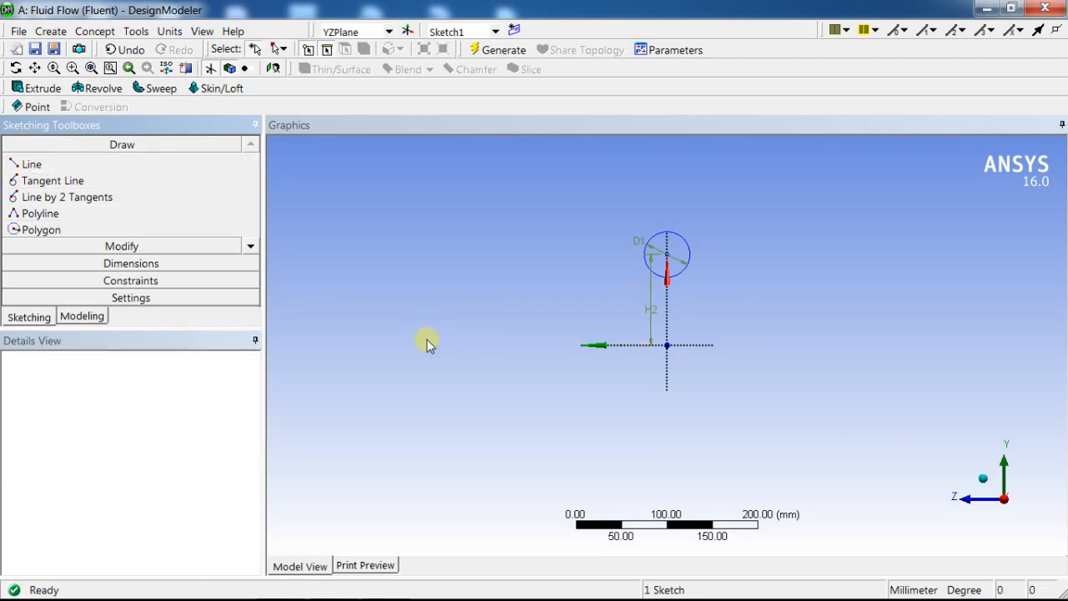
left_click(747, 305)
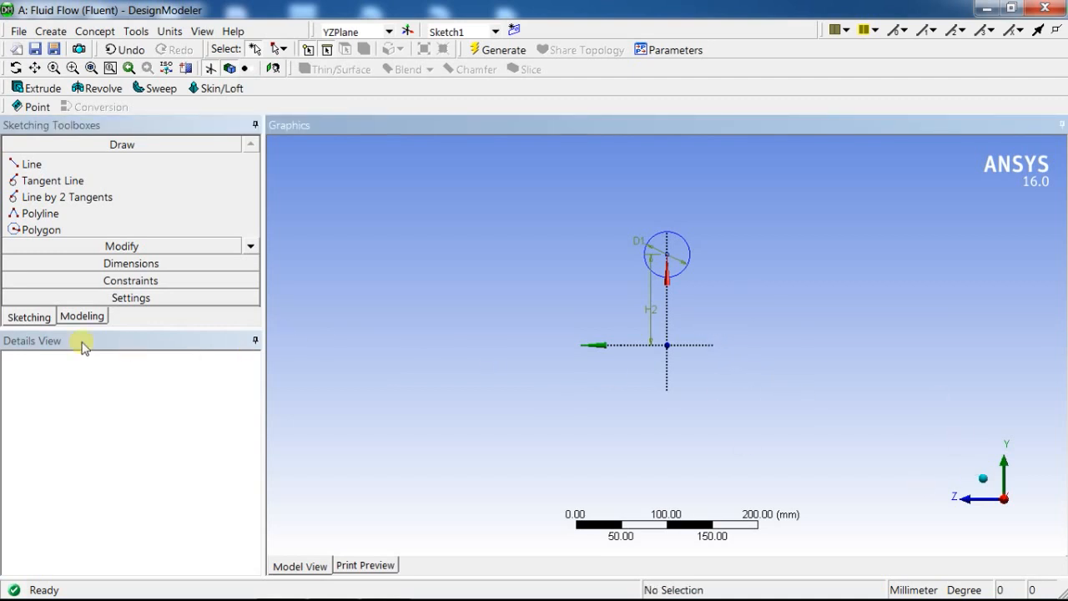
Create a second, separate sketch on the YZPlane and select it.
left_click(67, 318)
double_click(50, 198)
left_click(90, 214)
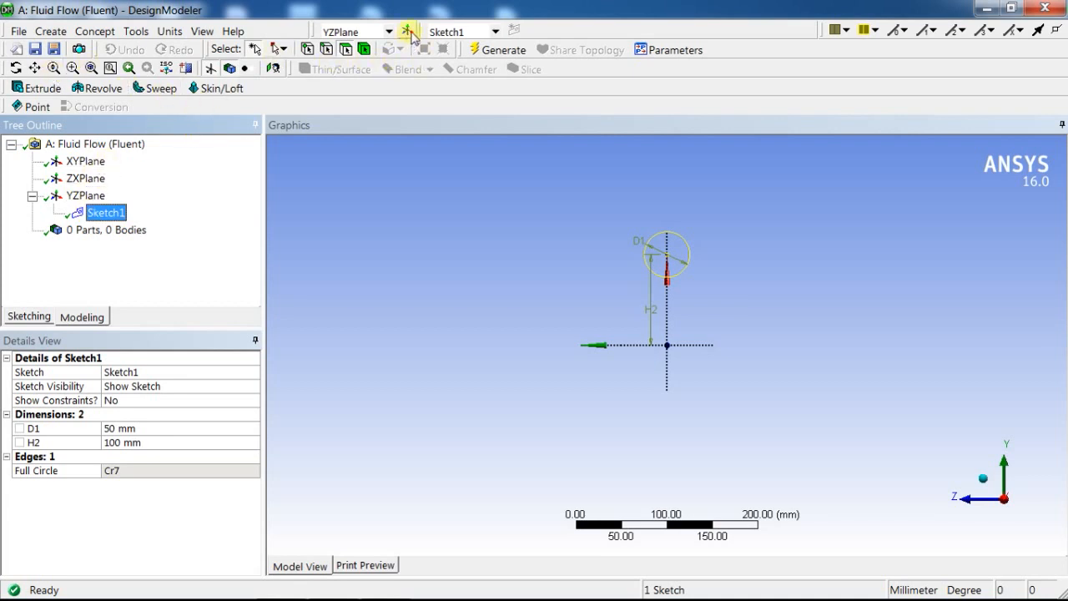
left_click(118, 194)
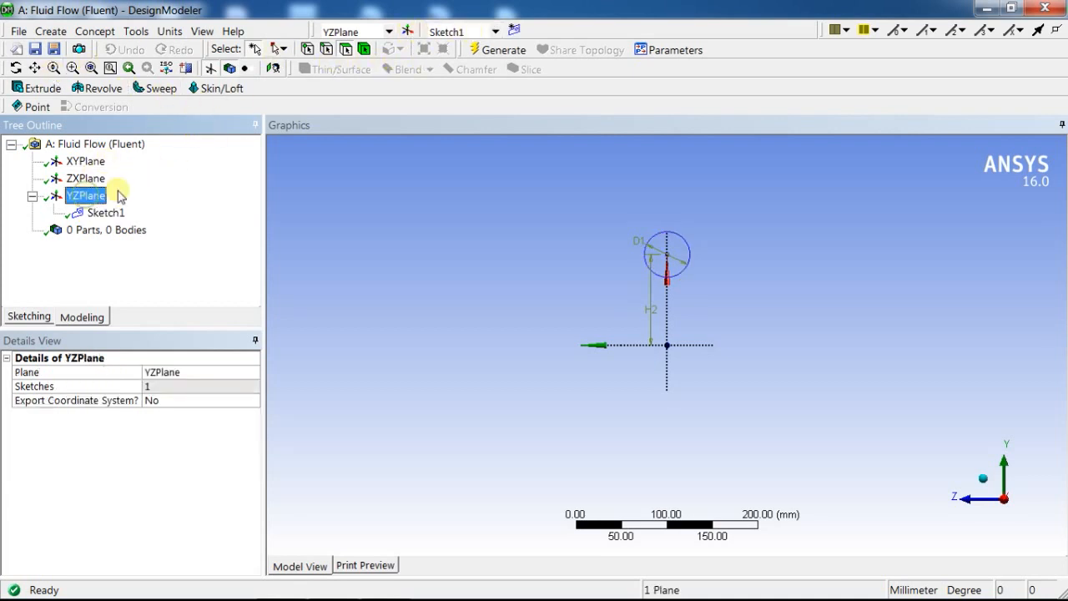
left_click(513, 32)
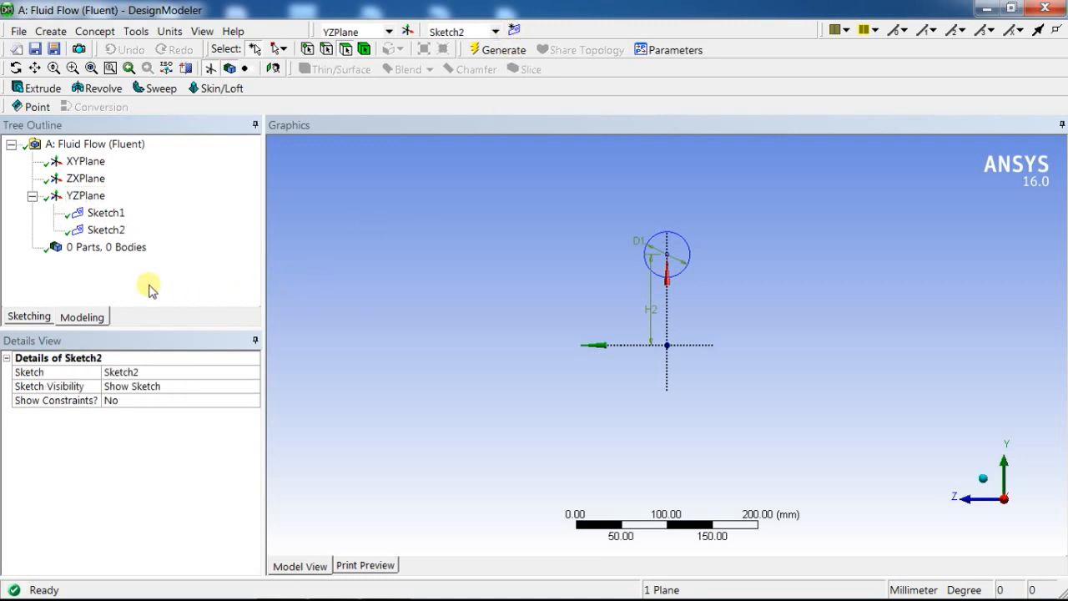
left_click(106, 237)
Sketch a line about 371 mm long in the new sketch, from the origin along the Z-direction axis toward negative Z.
left_click(26, 317)
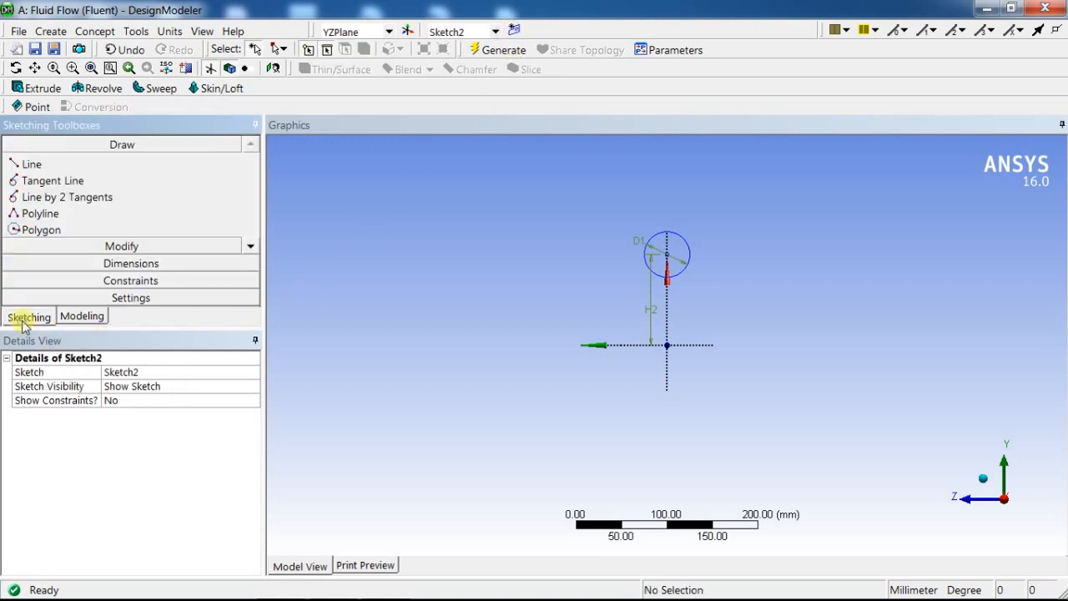
left_click(33, 165)
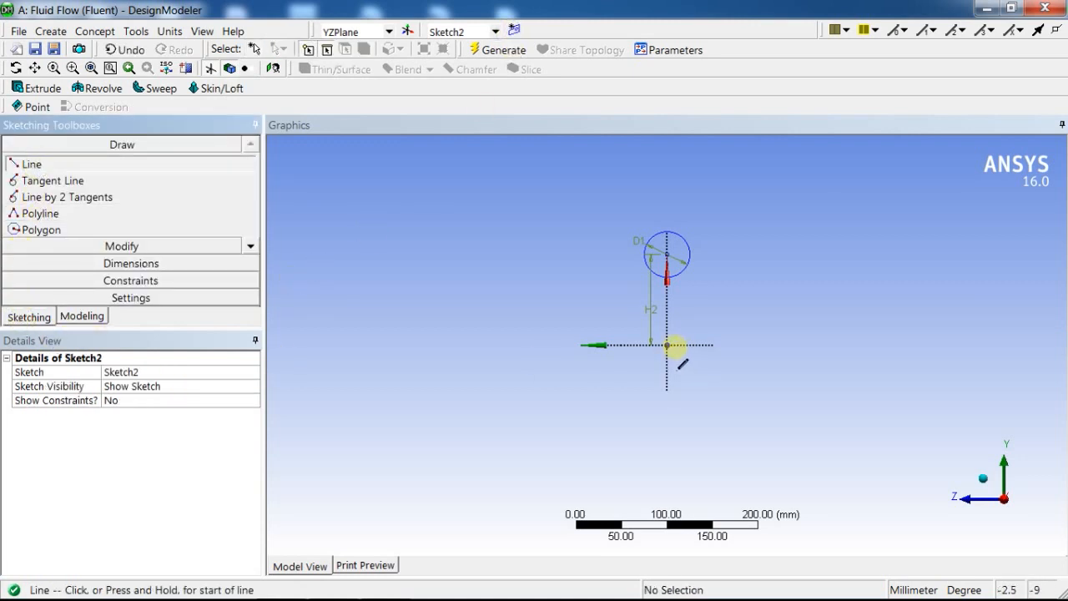
left_click(668, 344)
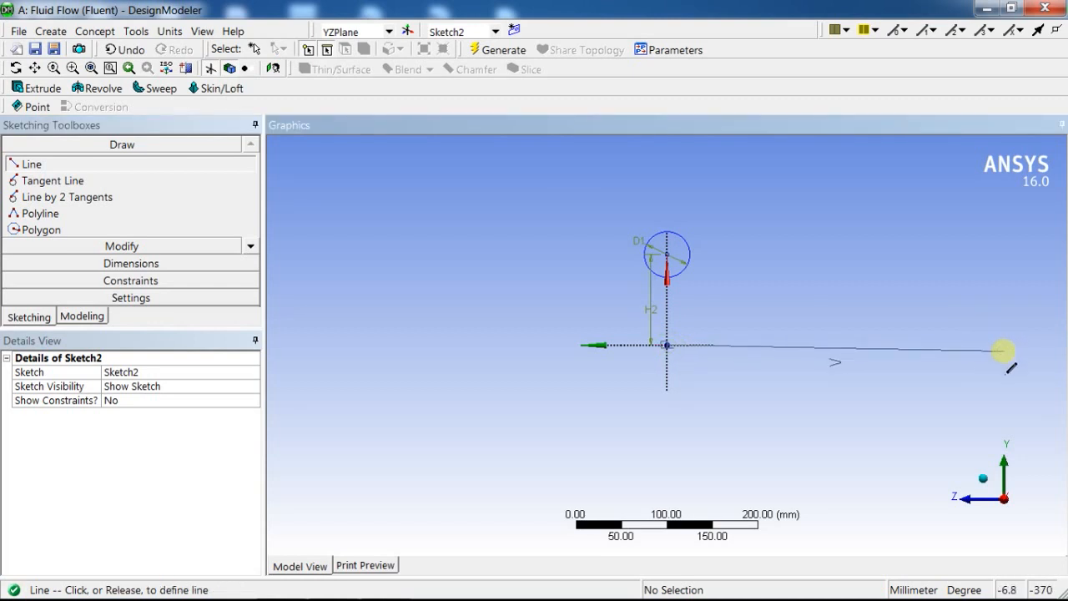
left_click(1004, 345)
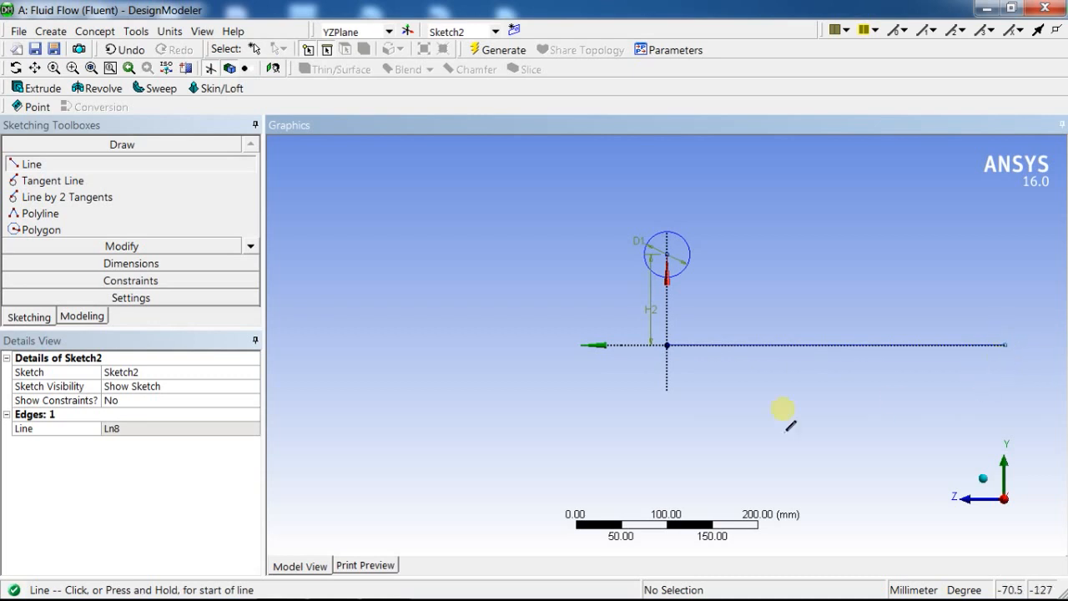
Dimension the length of the line in the second sketch, setting it first to 200 mm and finally to 300 mm.
left_click(131, 263)
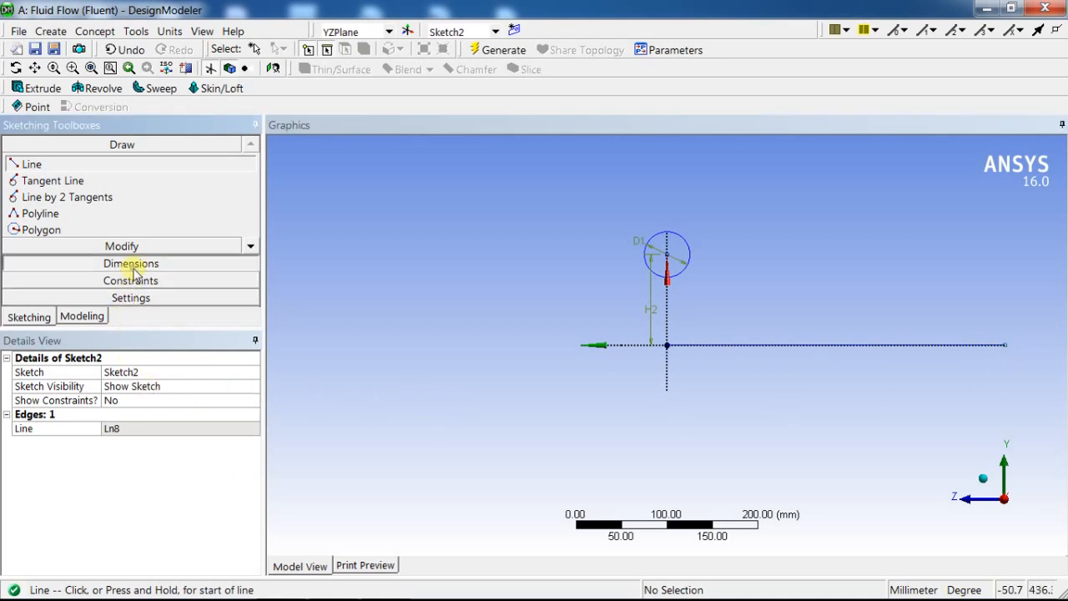
left_click(771, 346)
left_click(769, 384)
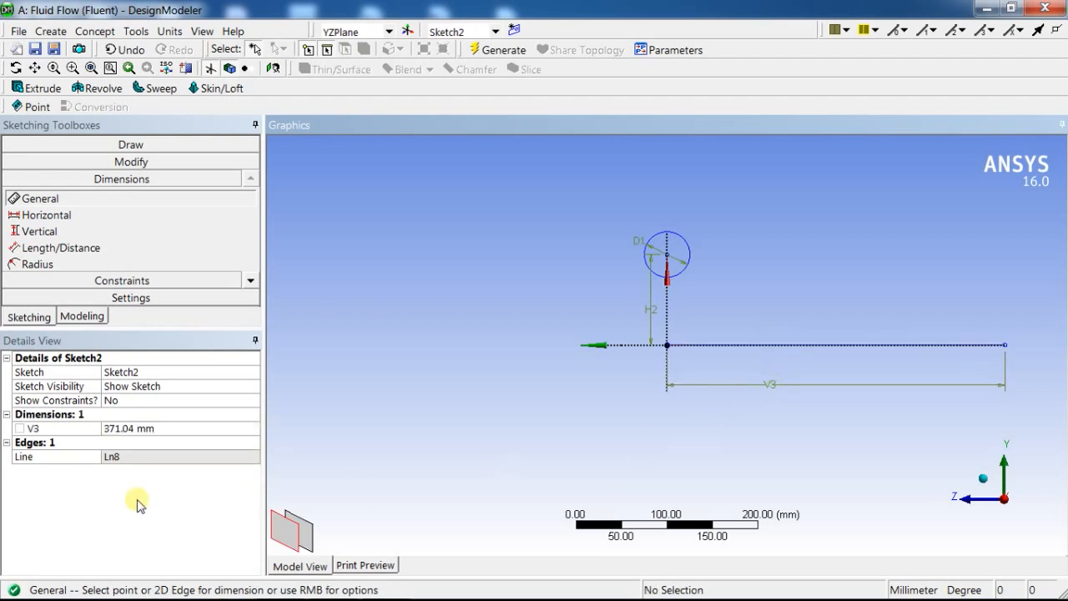
left_click(143, 430)
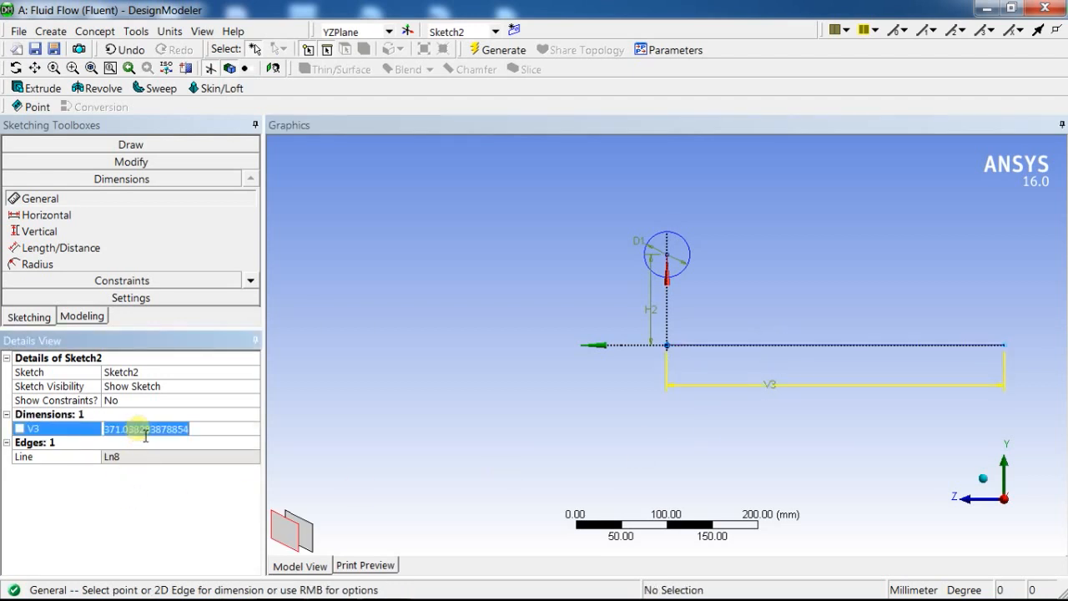
type("200")
key("Return")
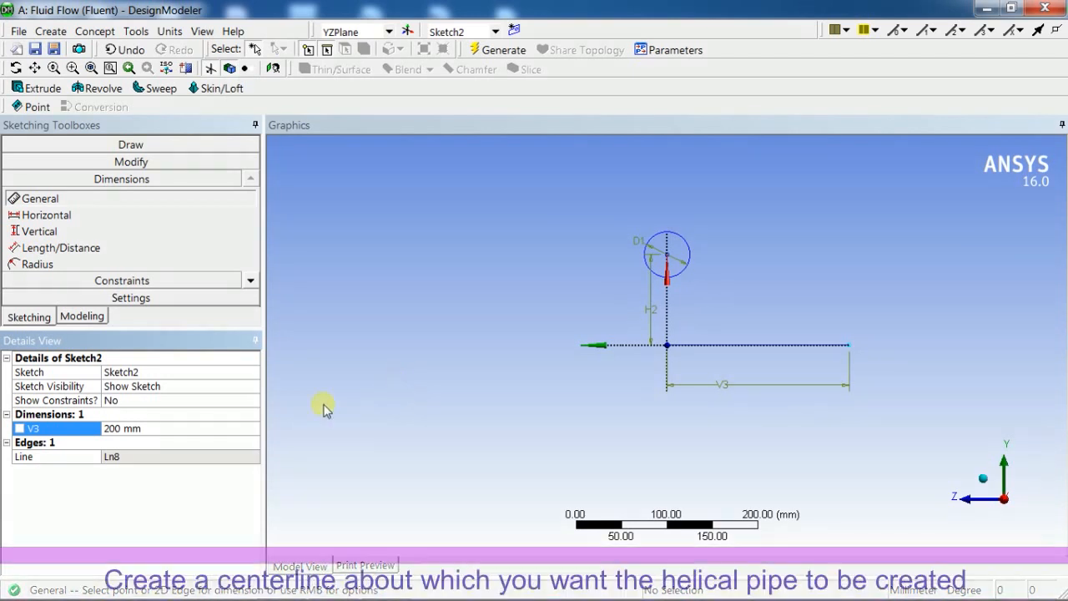
left_click(147, 430)
type("300")
key("Return")
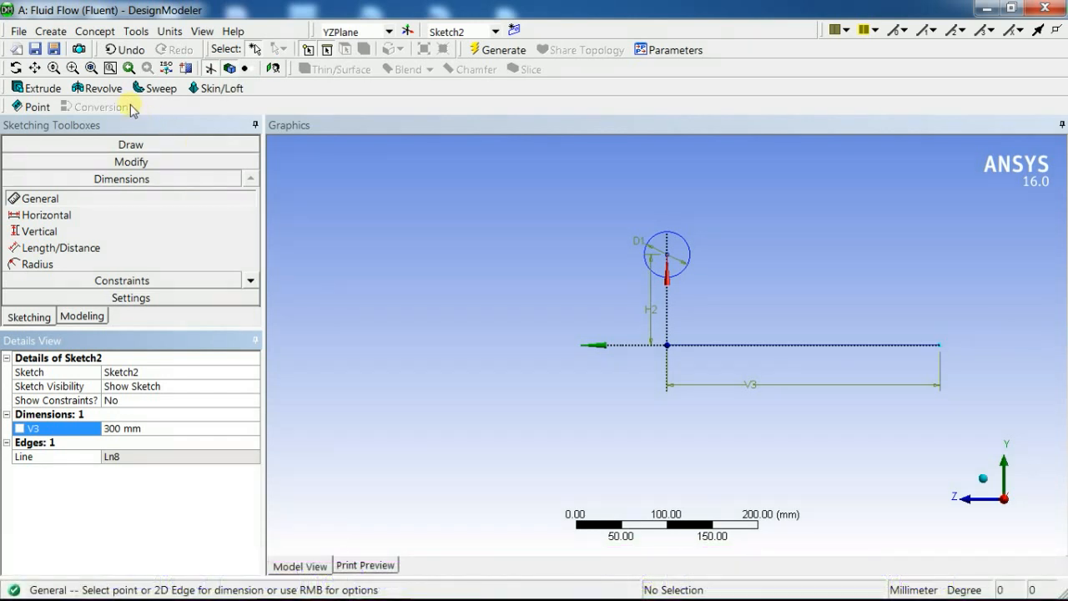
Start a Sweep feature with the circle sketch as the profile and the line sketch as the path.
left_click(159, 88)
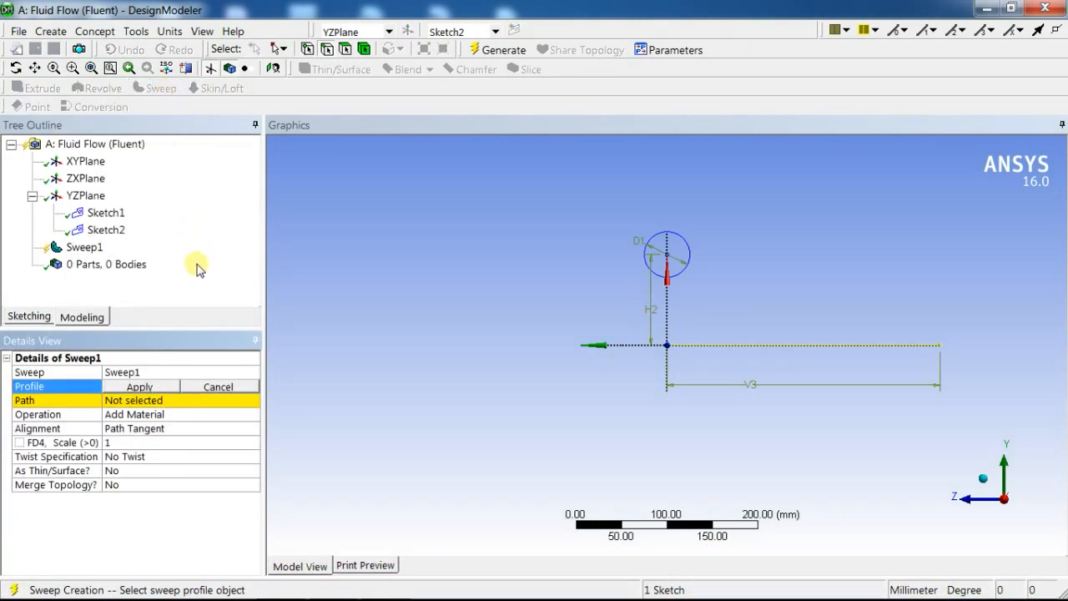
left_click(644, 252)
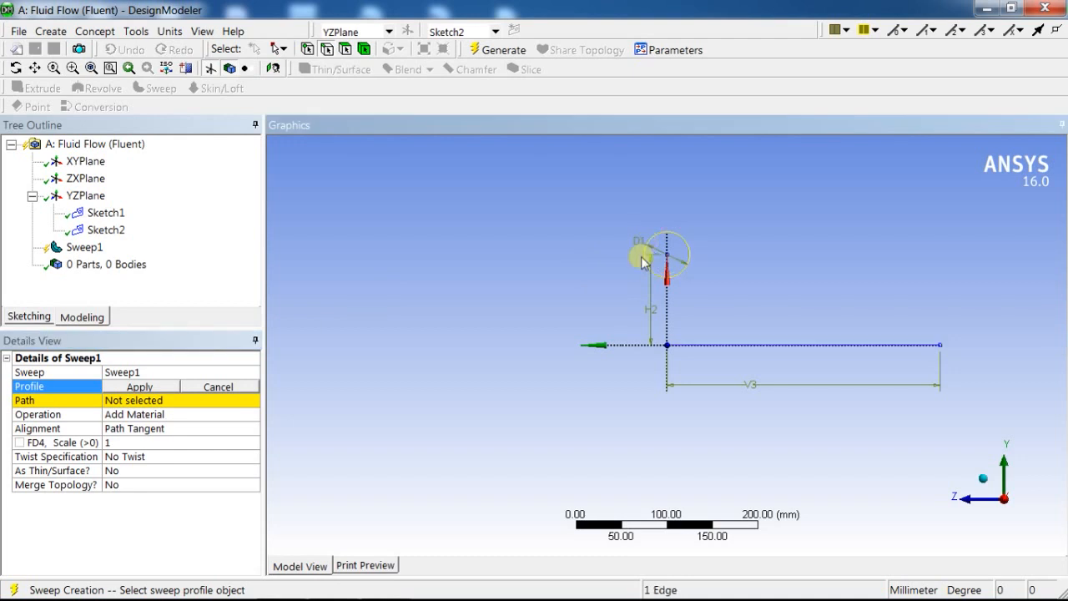
left_click(139, 388)
left_click(154, 404)
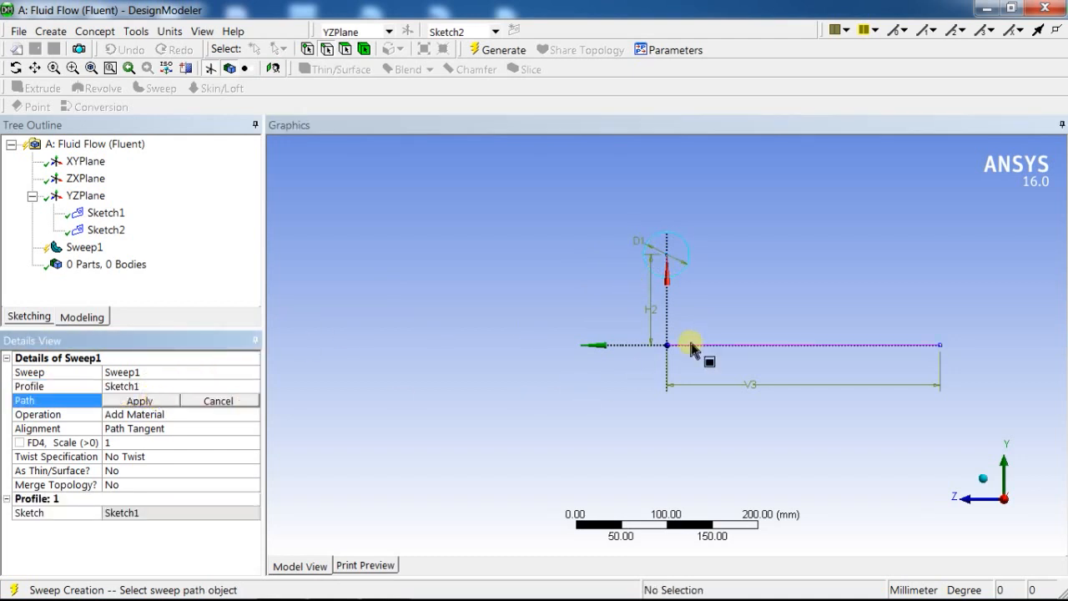
left_click(694, 352)
left_click(151, 402)
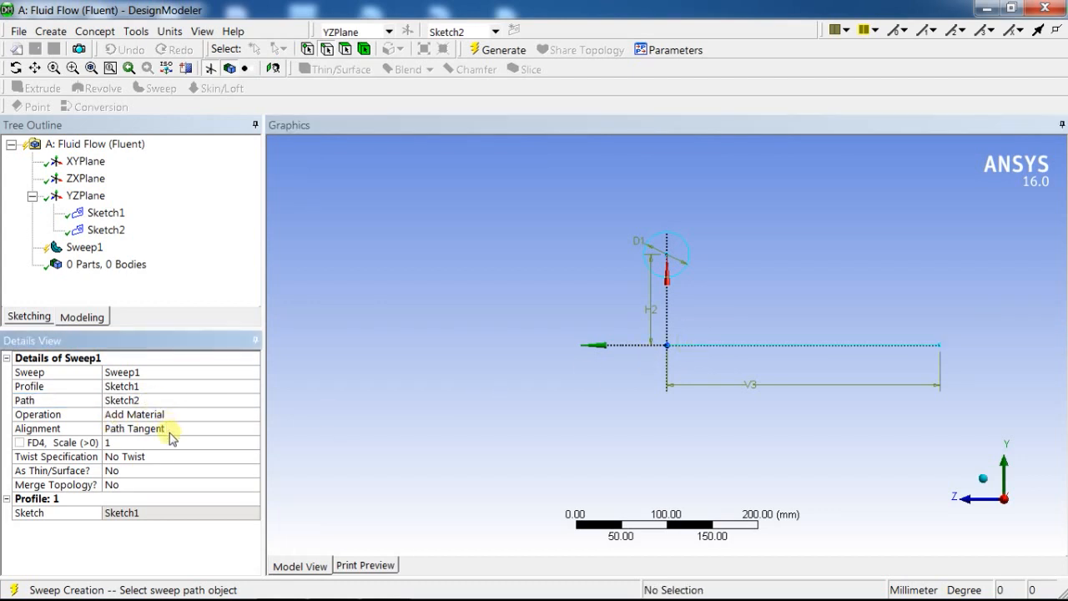
Set the sweep's twist specification to Turns with 4 turns and generate the helical body.
left_click(171, 461)
left_click(253, 456)
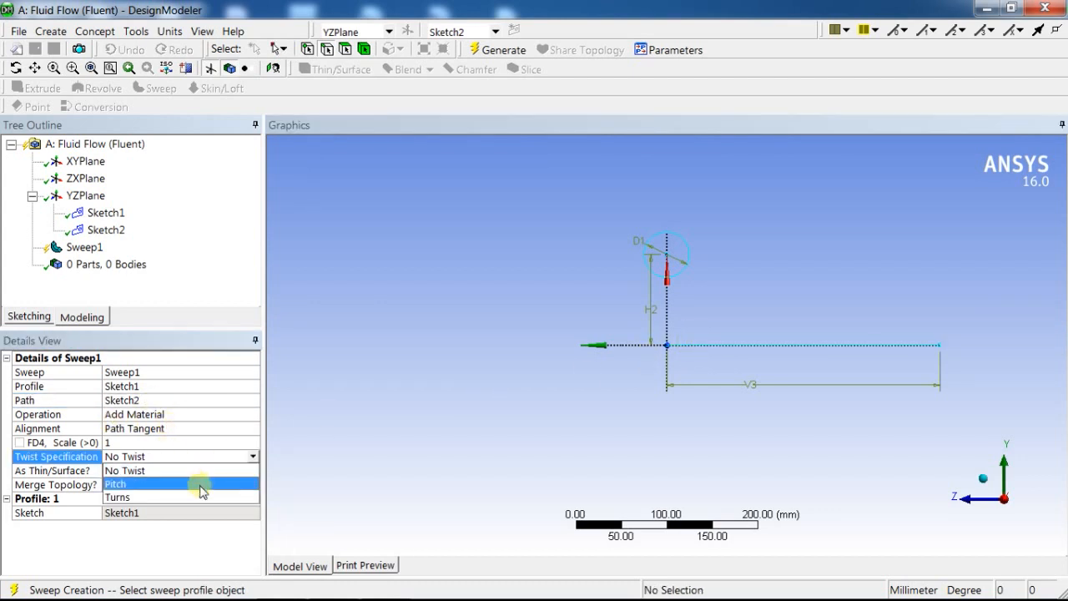
left_click(197, 497)
left_click(111, 471)
type("4")
key("Return")
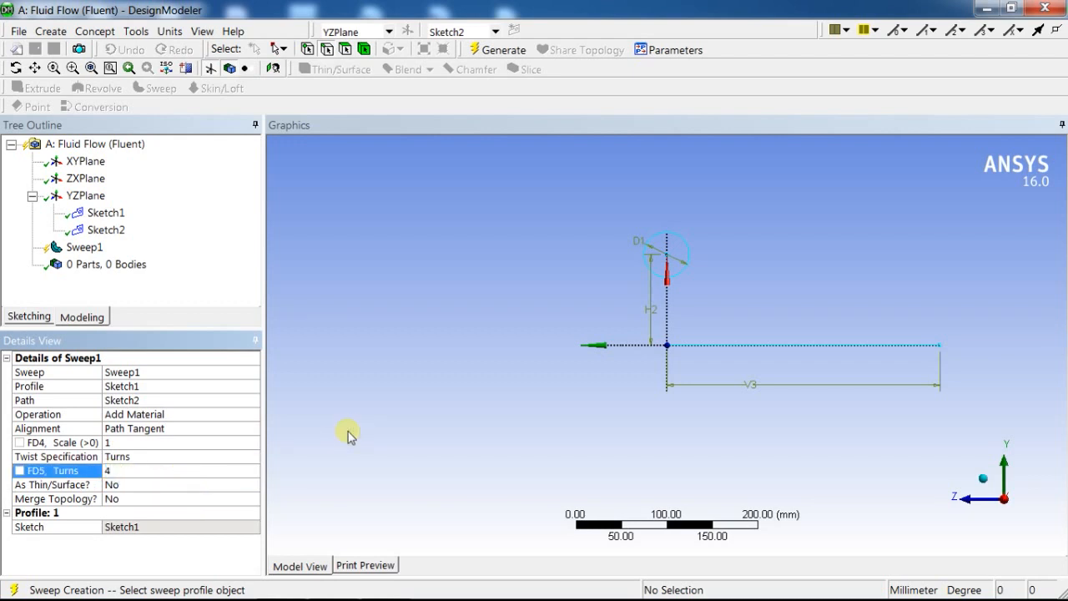
left_click(504, 52)
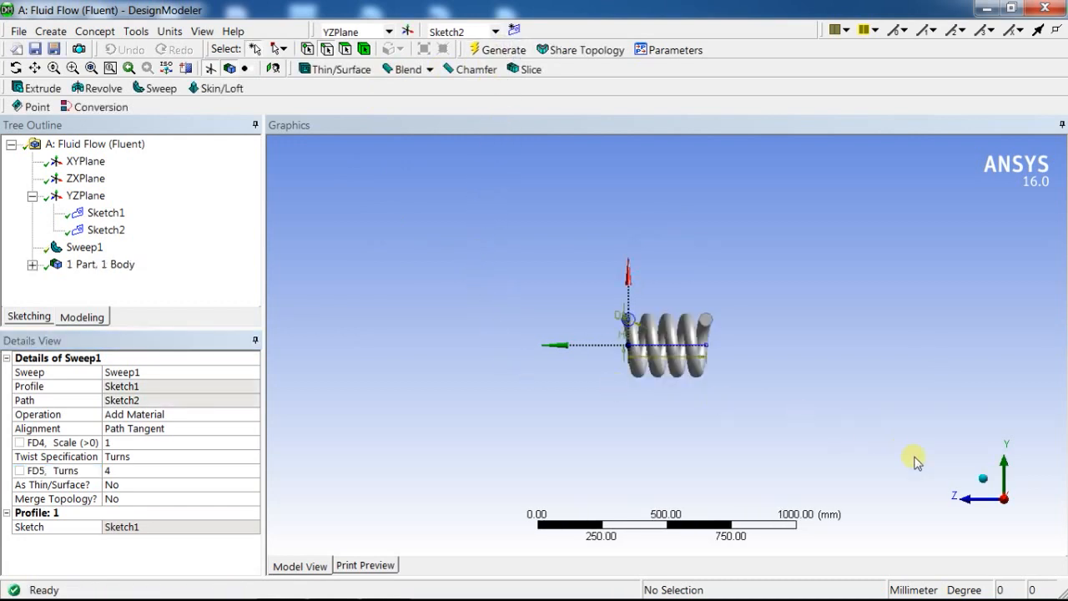
left_click(986, 477)
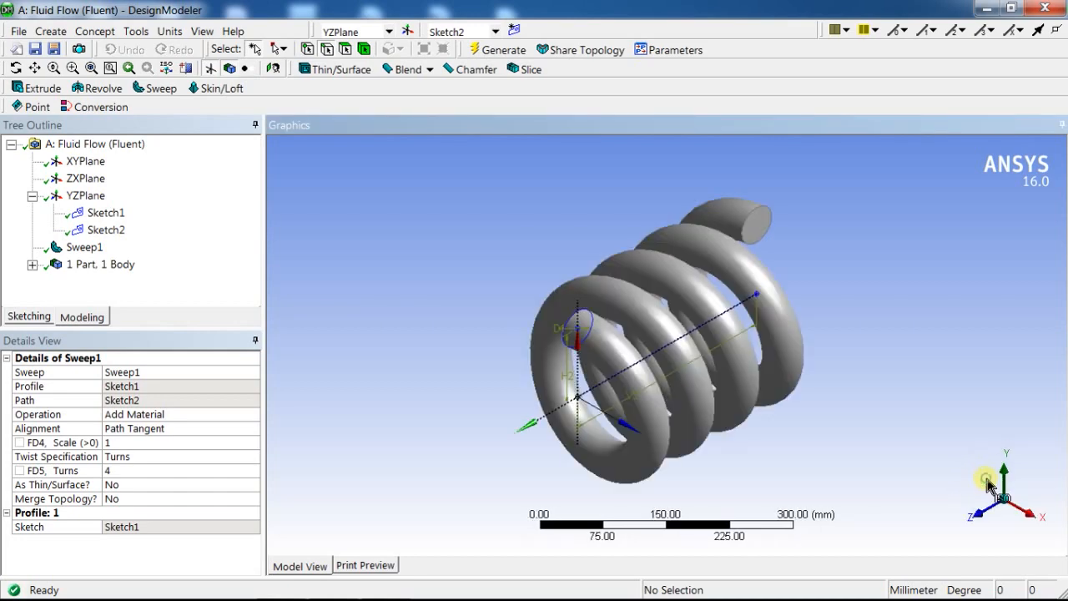
left_click(1027, 518)
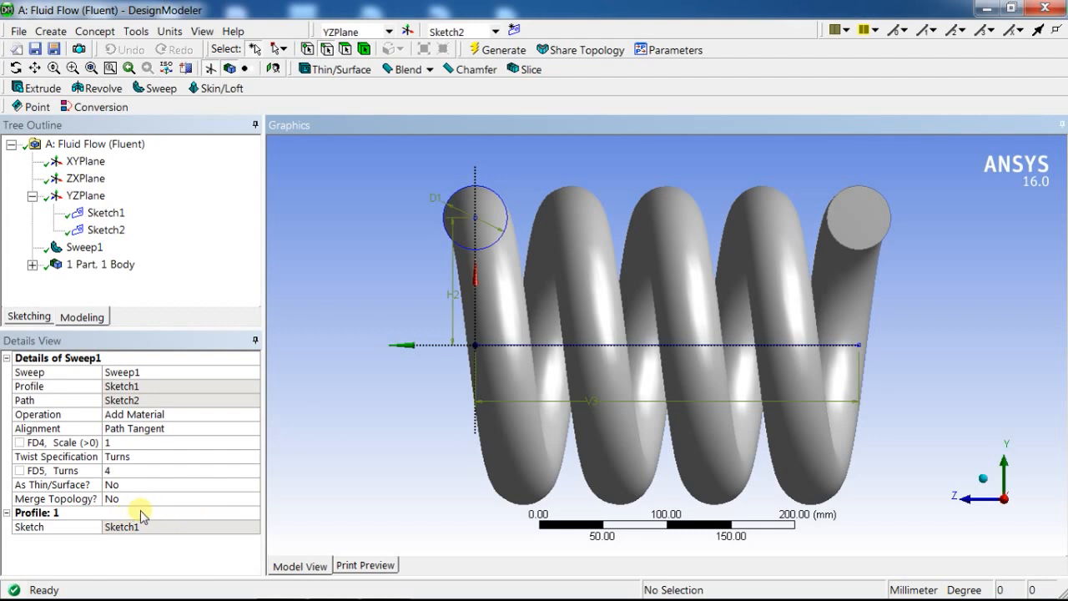
Set the sweep's scale factor to 2 and regenerate the helical body to enlarge its outlet cross-section.
left_click(151, 444)
left_click(89, 443)
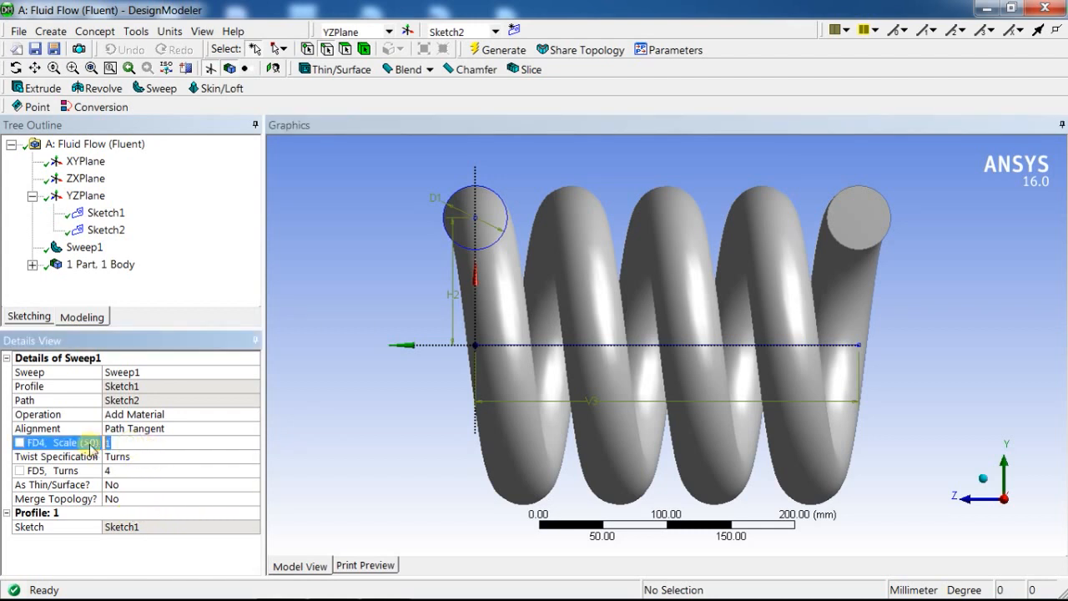
type("2")
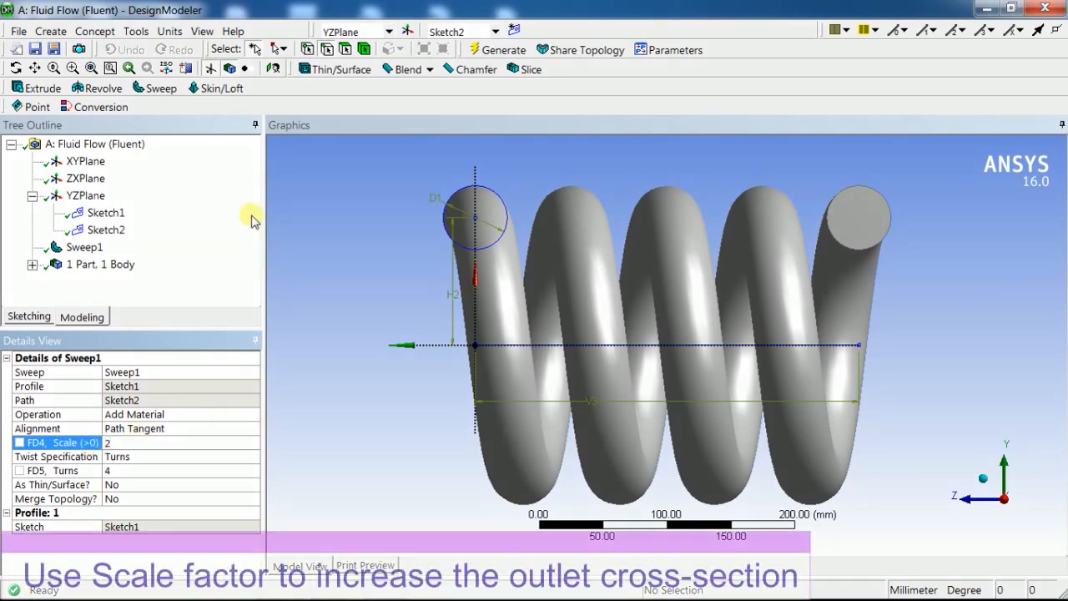
key("Return")
left_click(497, 52)
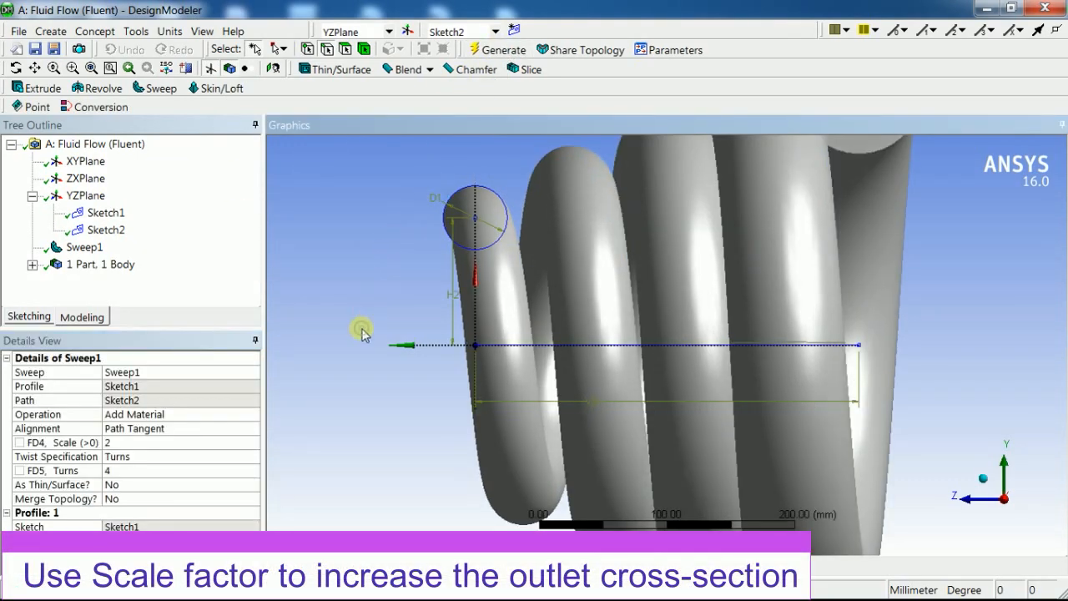
scroll(361, 332, "down", 5)
middle_click_drag(384, 346, 177, 440)
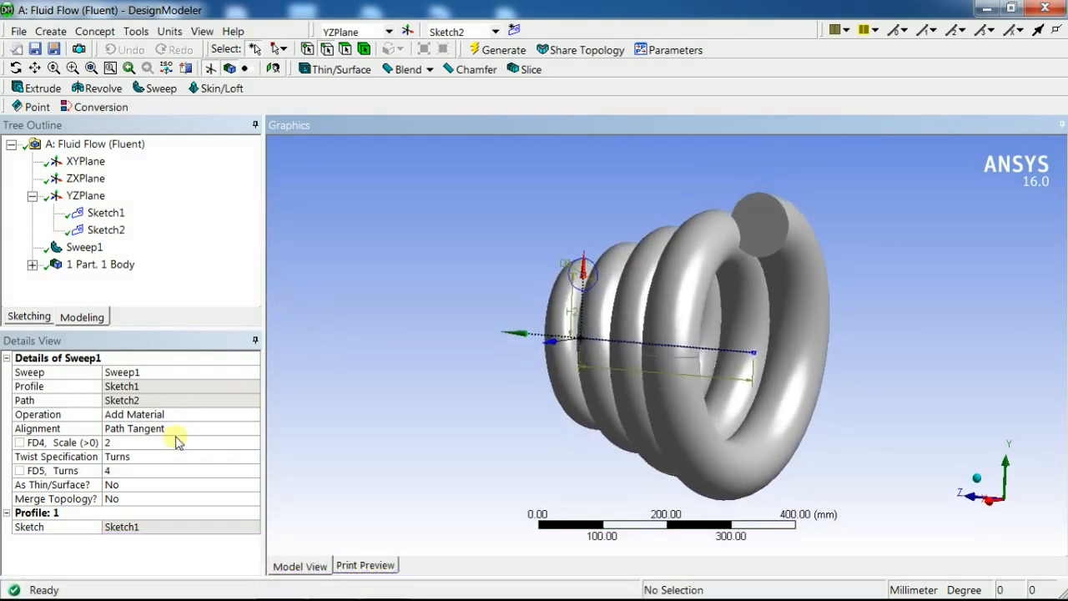
Reduce the sweep's number of turns to 3 and regenerate the helical body.
left_click(136, 470)
type("3")
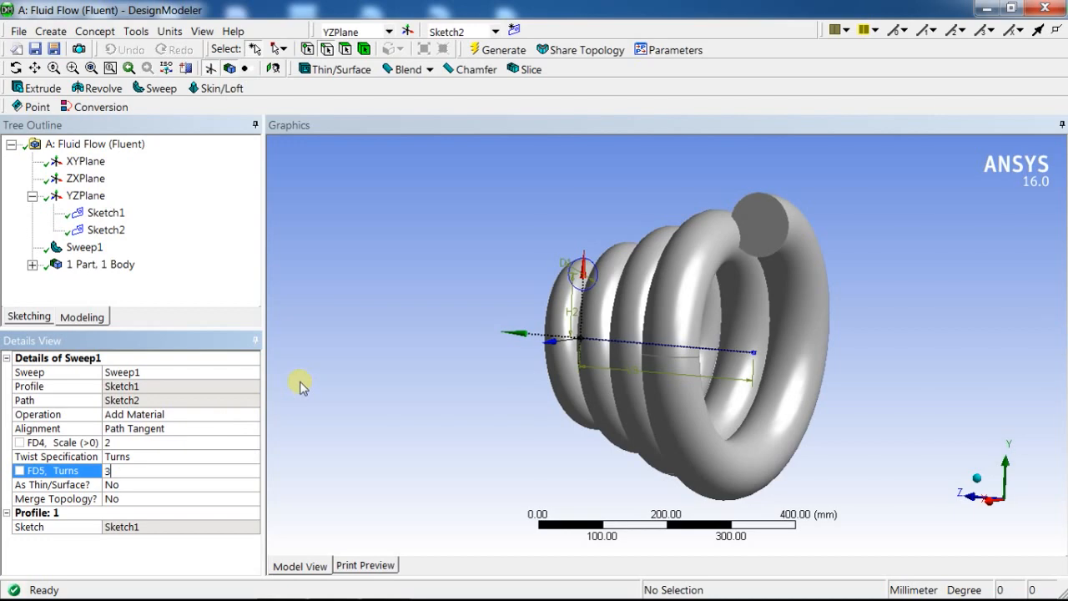
left_click(477, 49)
middle_click_drag(455, 209, 519, 253)
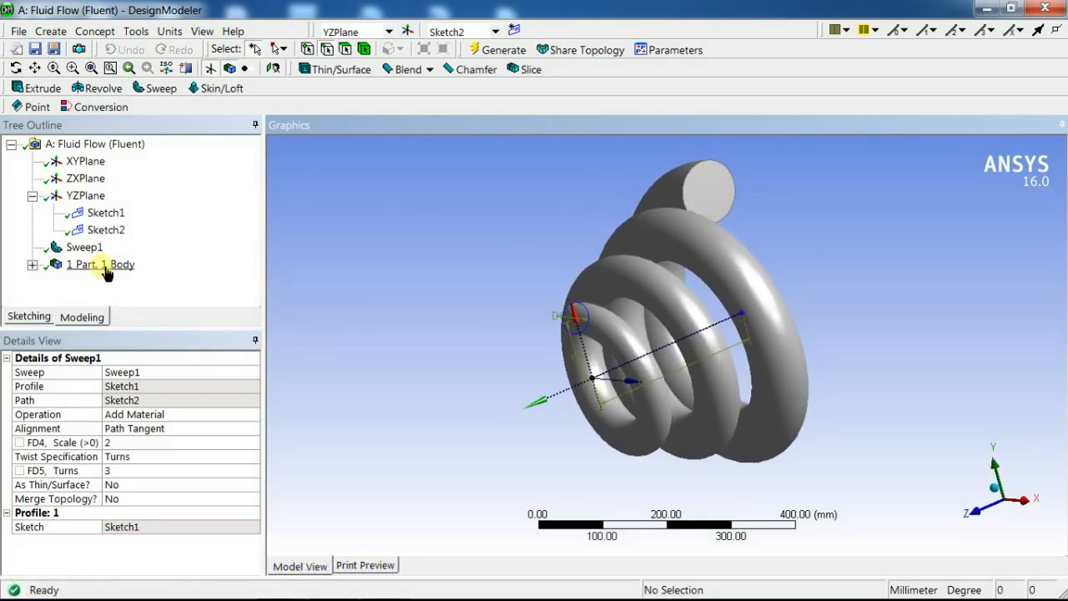
Change the line length in Sketch2 to 500 mm and regenerate the coil, viewing it isometrically.
left_click(102, 233)
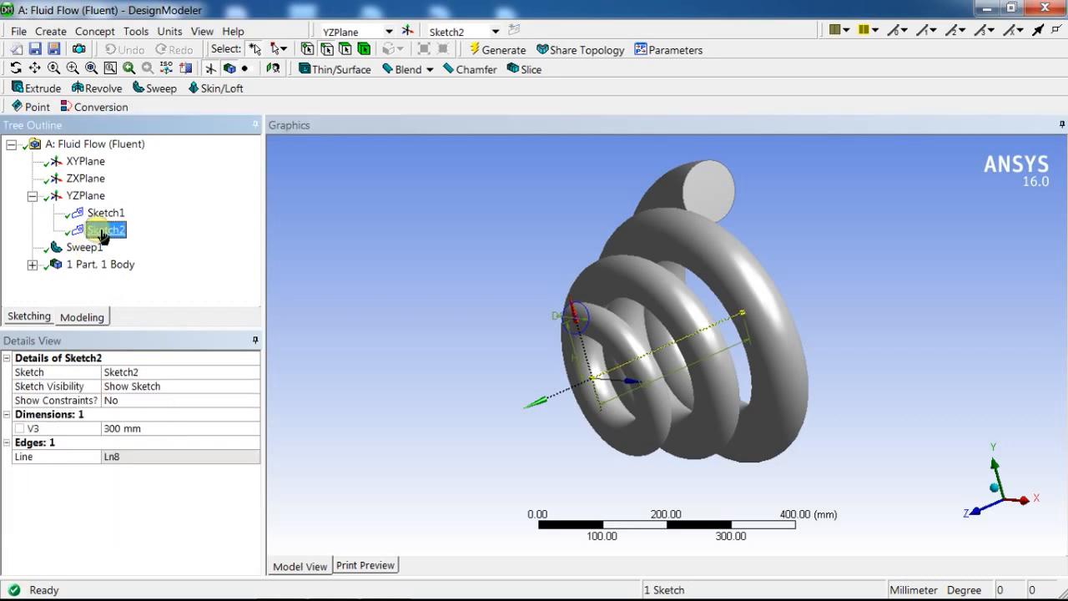
left_click(122, 430)
type("500")
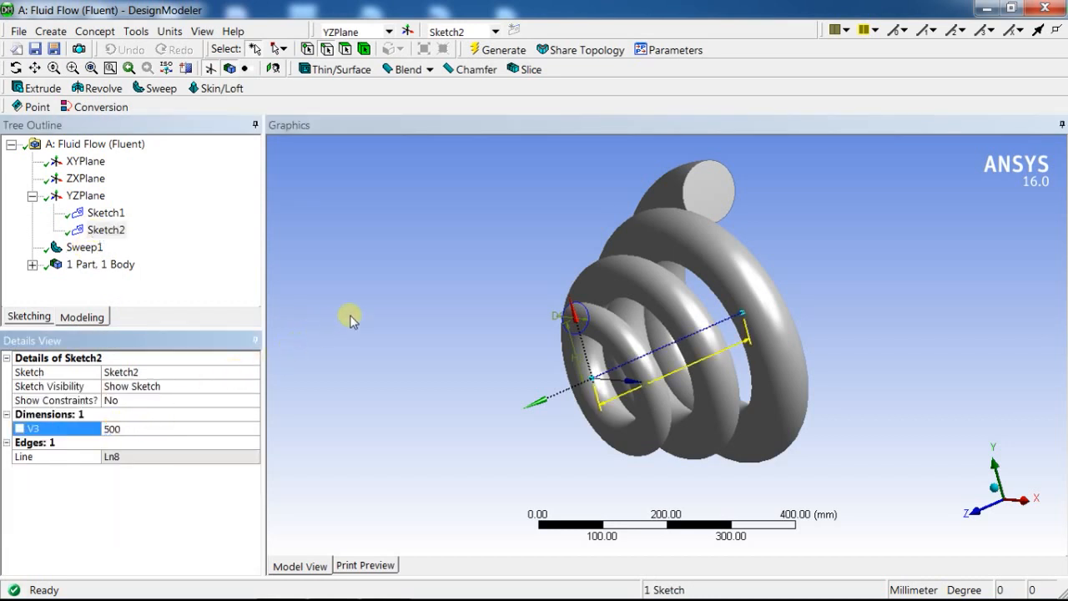
key("Return")
left_click(481, 52)
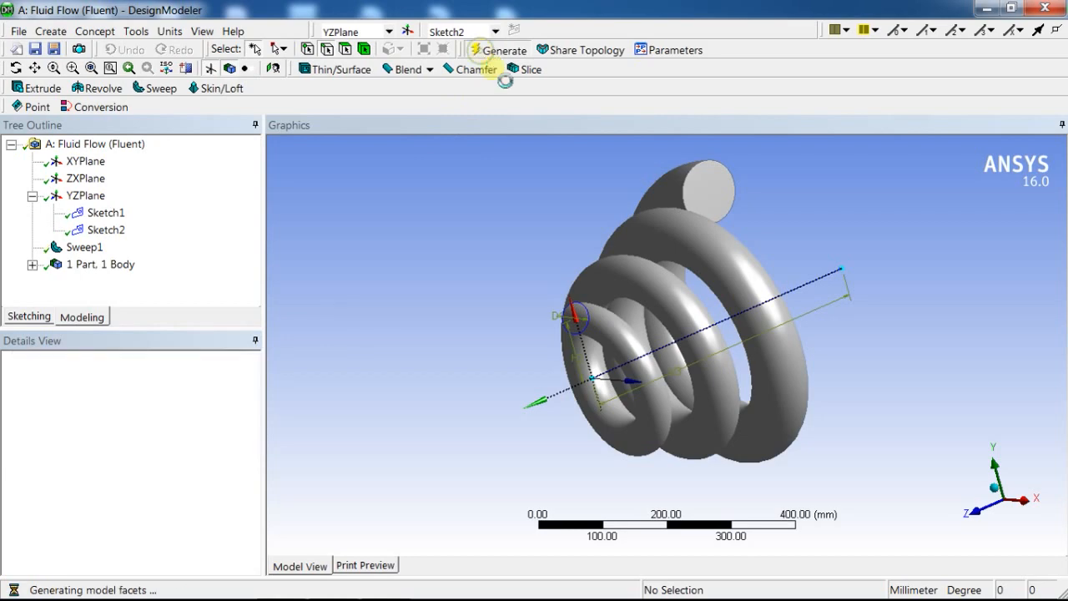
left_click(427, 391)
left_click_drag(427, 390, 515, 451)
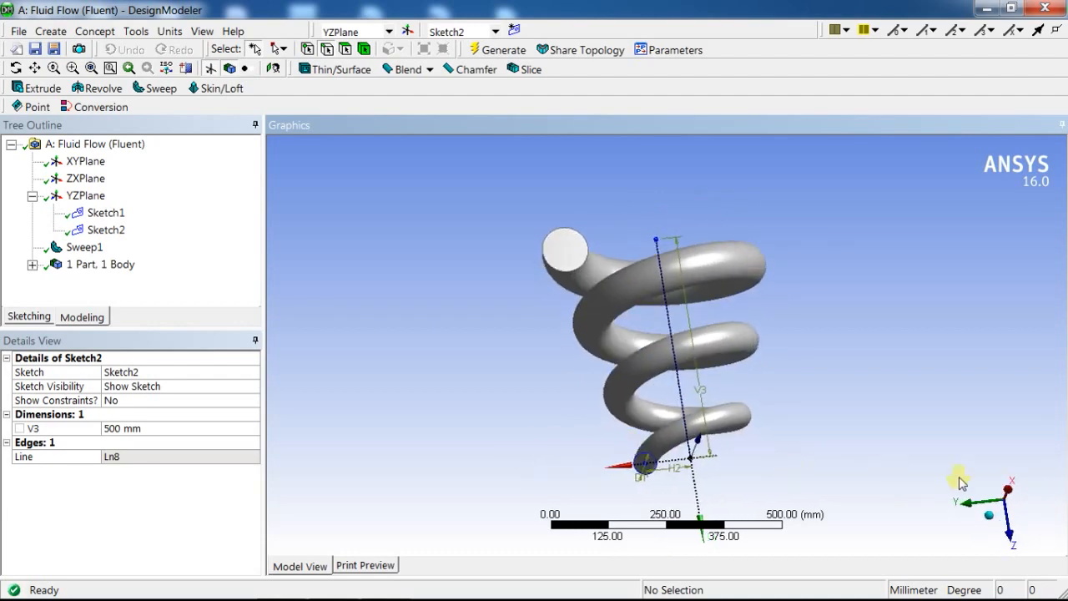
left_click(991, 521)
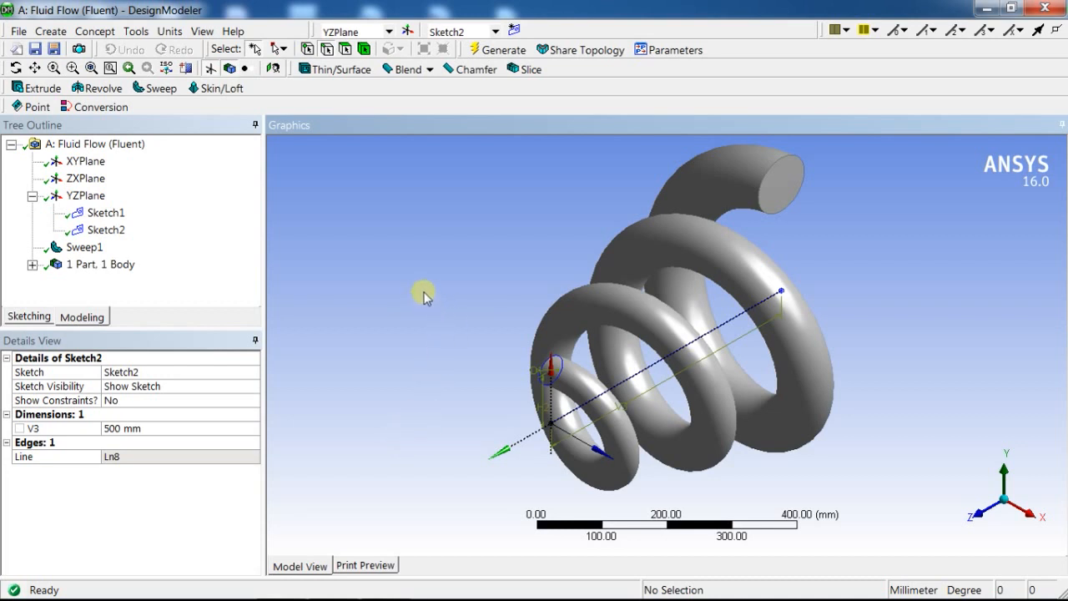
Switch to Workbench and open the Mesh cell of the Fluid Flow (Fluent) system for editing.
left_click(21, 31)
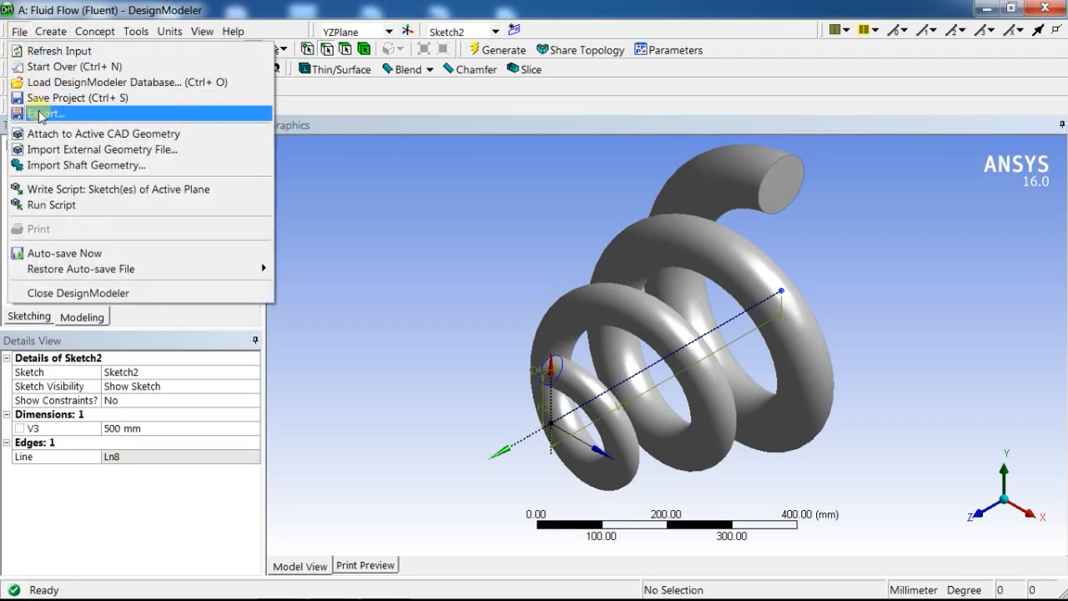
left_click(451, 166)
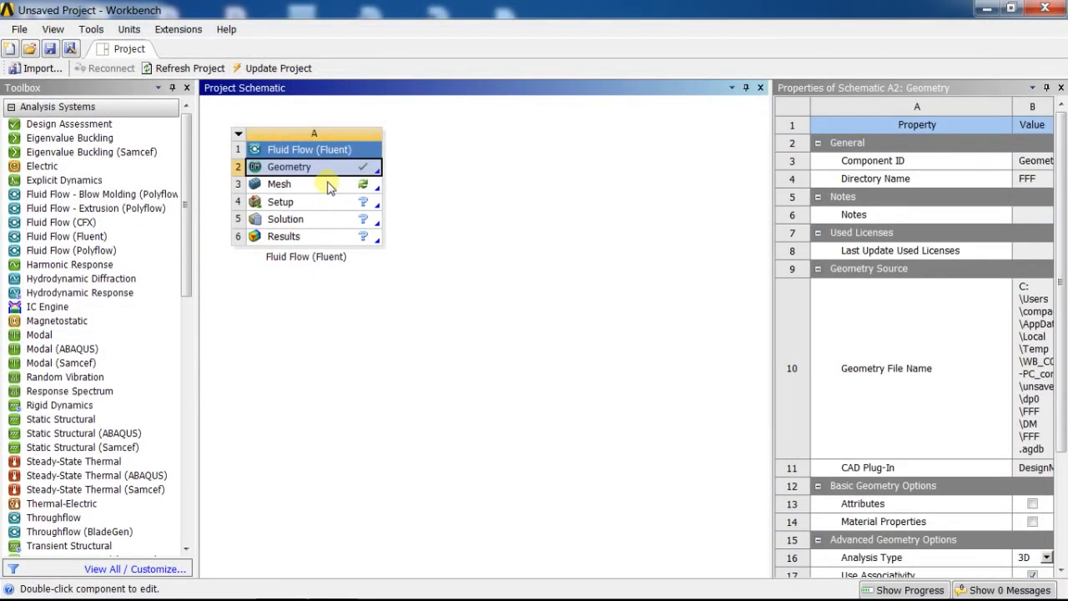
left_click(304, 185)
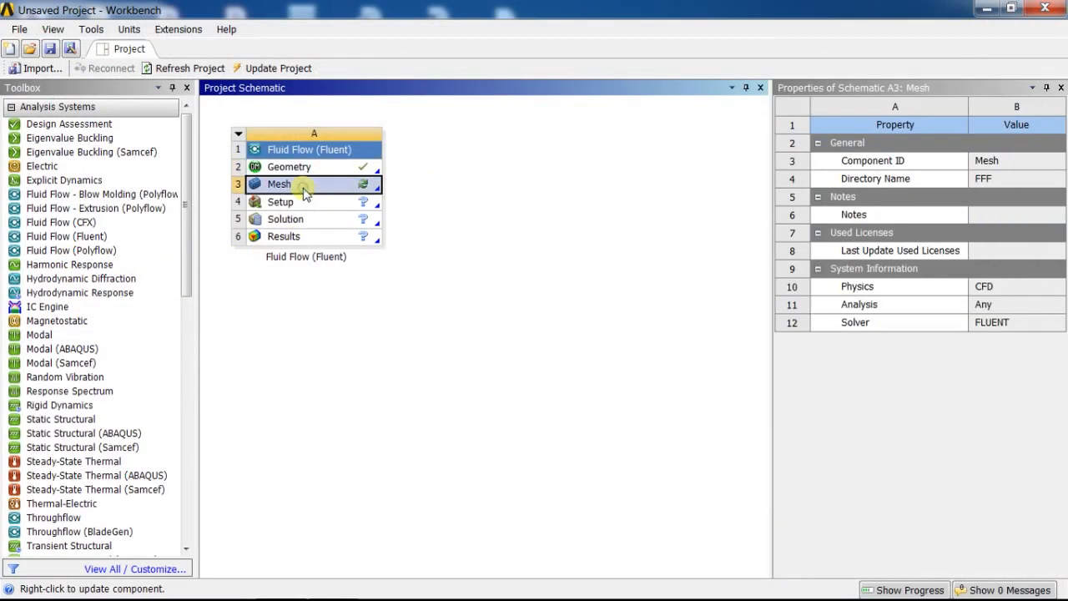
right_click(304, 191)
left_click(317, 195)
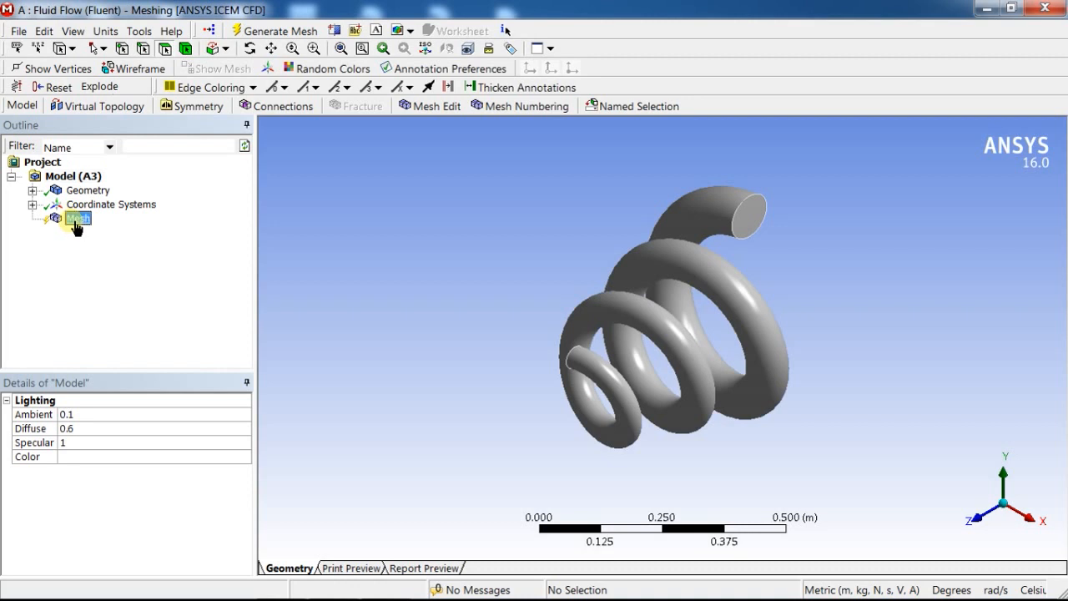
Insert a mesh method scoped to the helical body and set the method to Tetrahedrons.
right_click(73, 222)
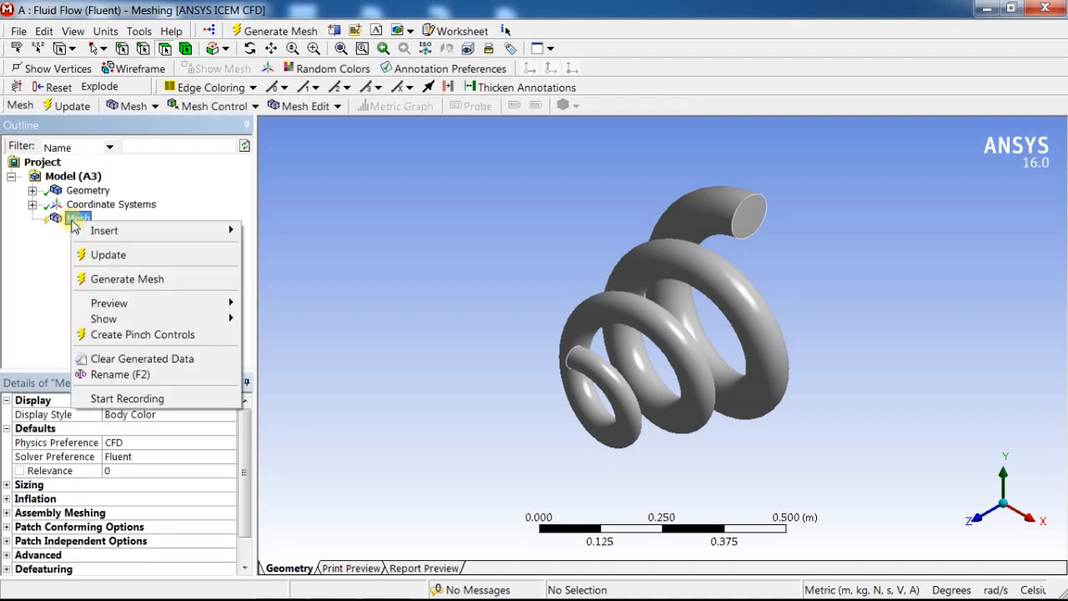
mouse_move(90, 237)
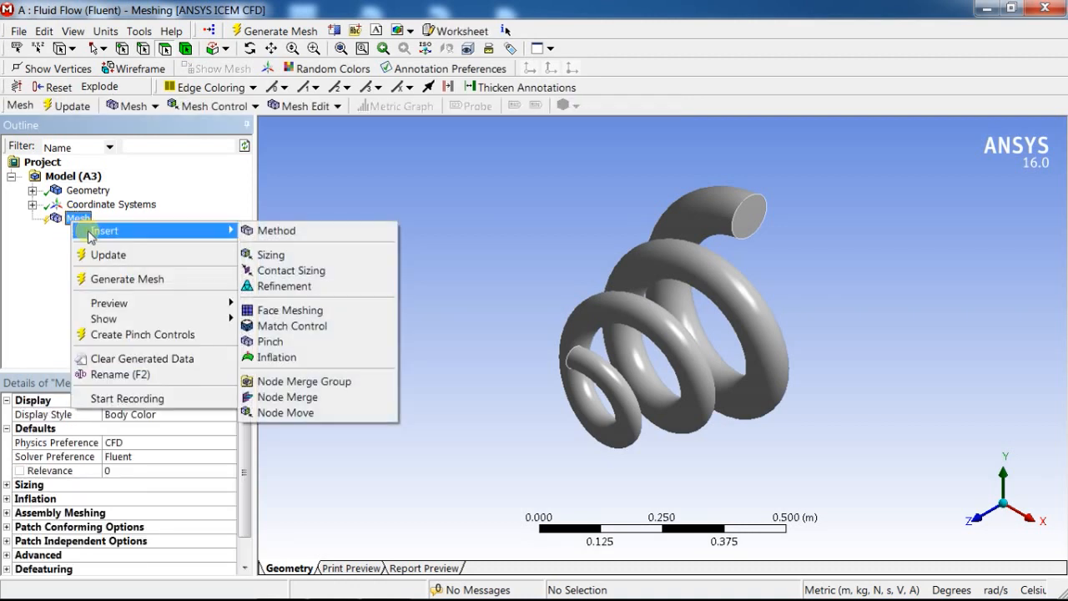
left_click(253, 232)
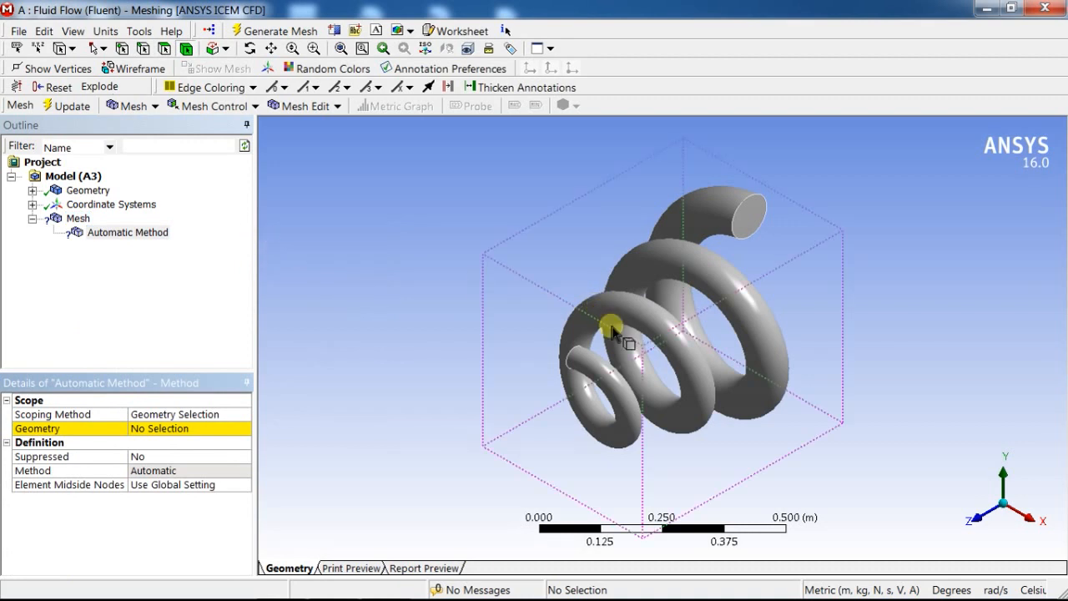
left_click(582, 338)
left_click(159, 428)
left_click(157, 430)
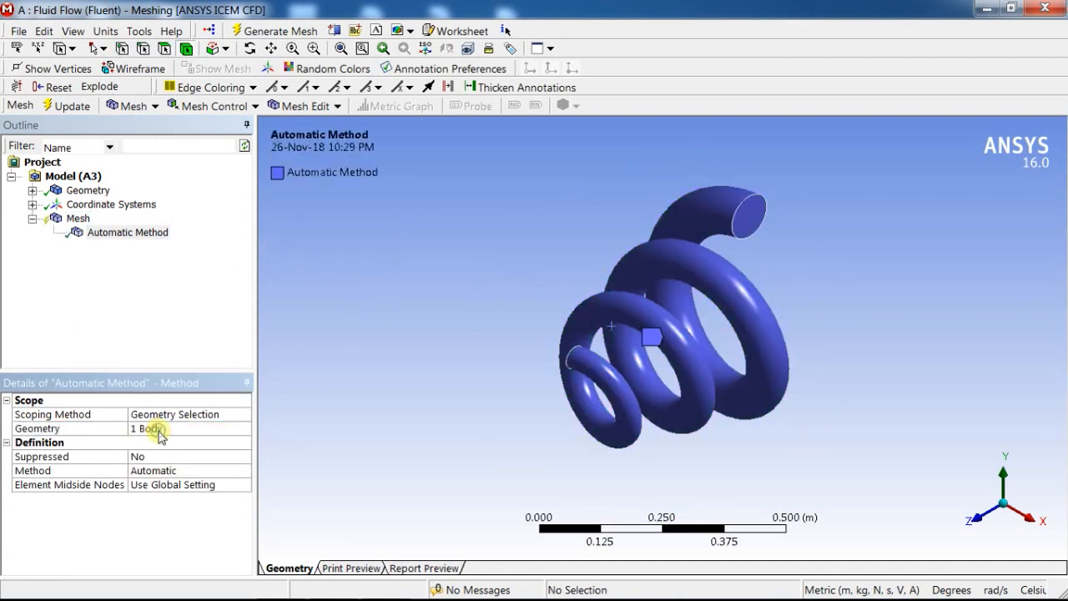
left_click(182, 473)
left_click(244, 471)
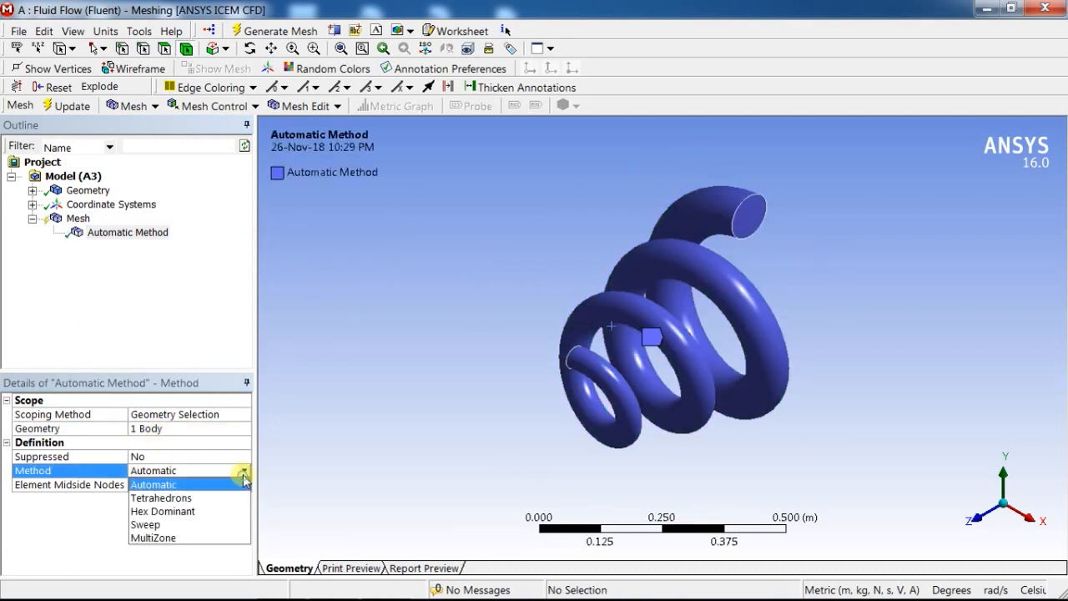
left_click(220, 499)
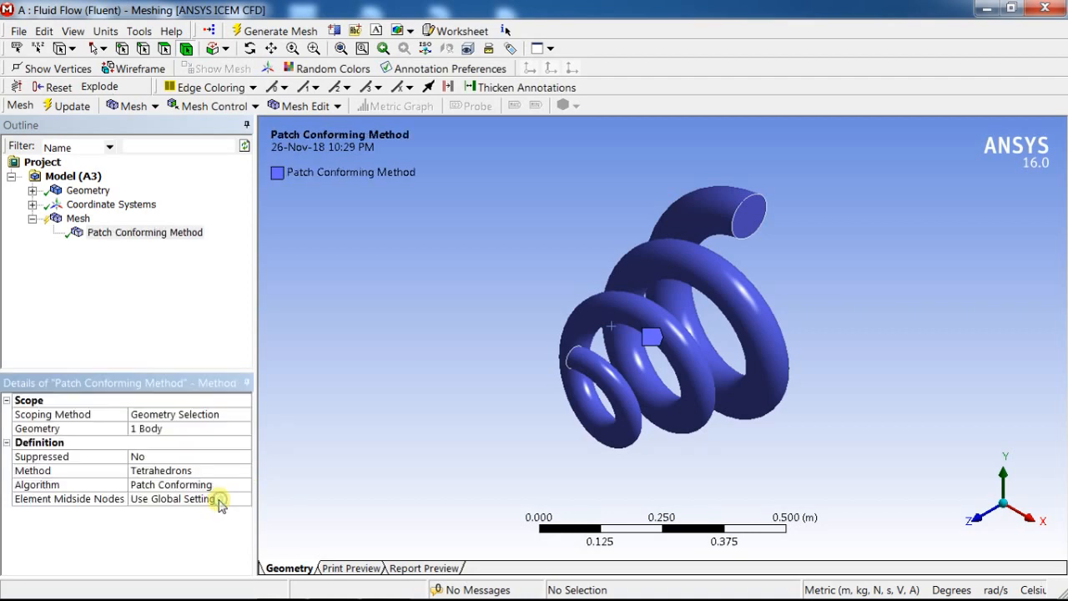
Generate the tetrahedral mesh and add an inflation control scoped to the helical body.
right_click(84, 220)
left_click(125, 276)
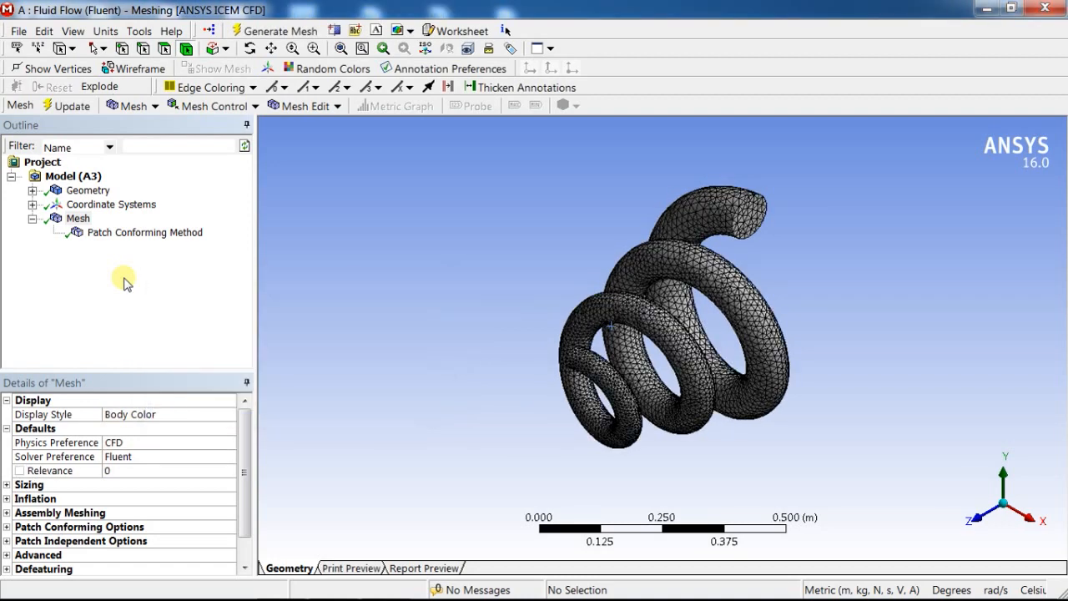
right_click(90, 224)
mouse_move(226, 225)
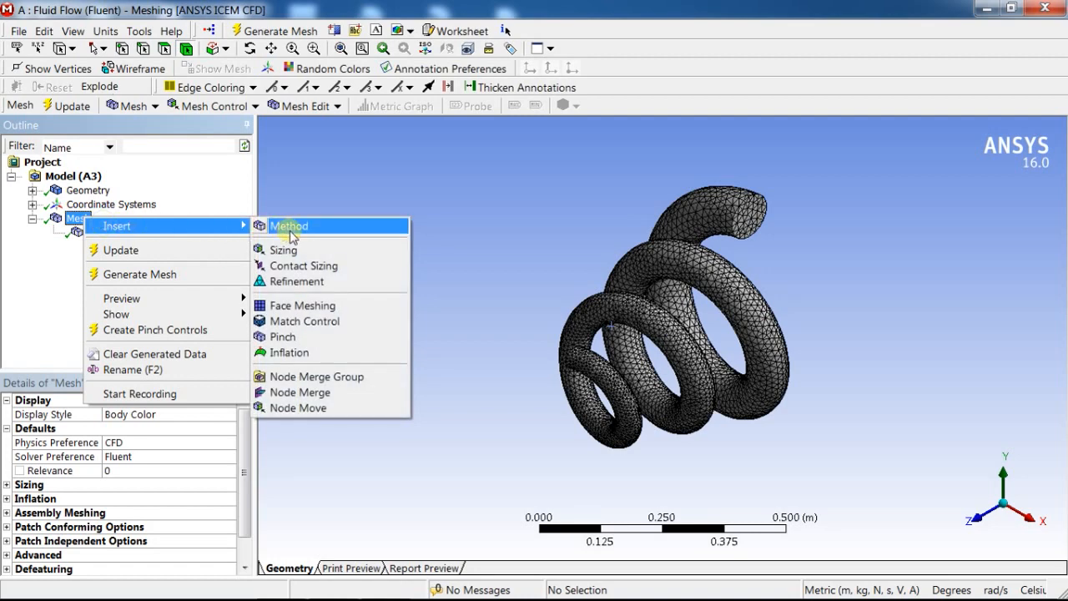
left_click(296, 354)
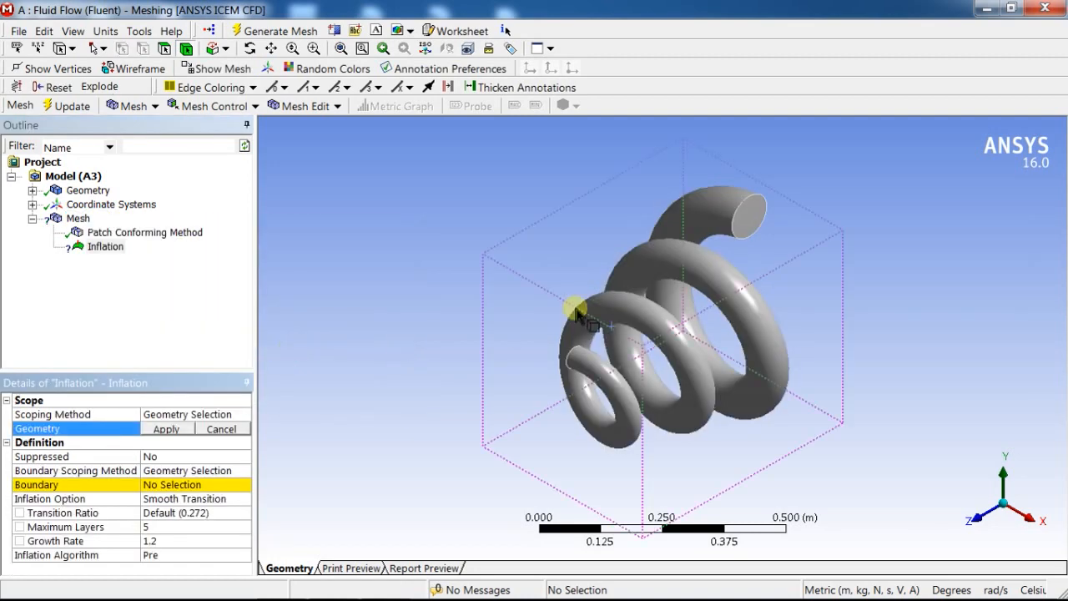
left_click(704, 220)
left_click(92, 440)
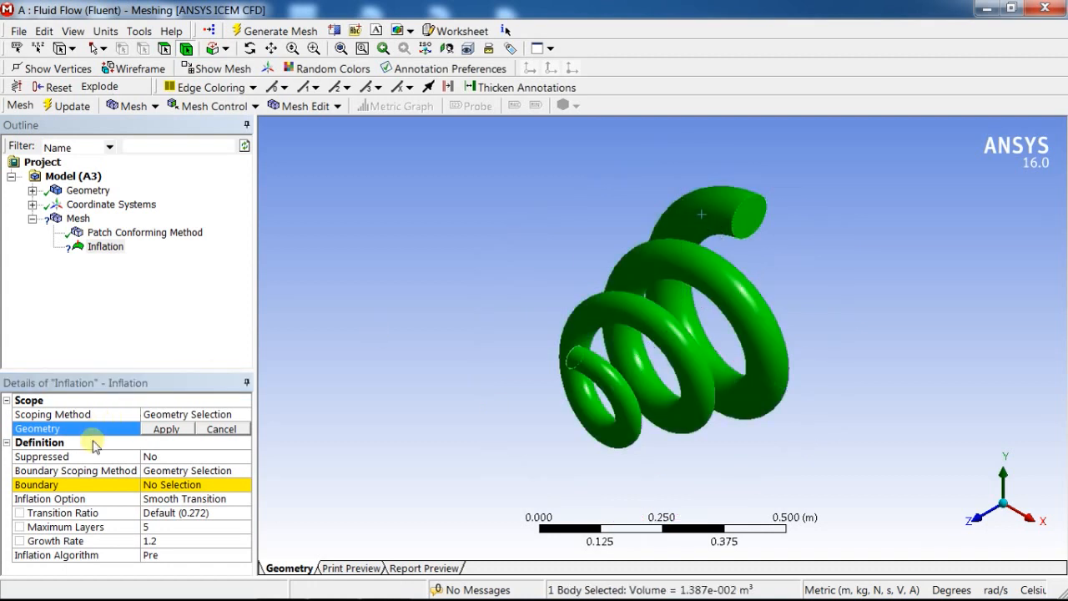
left_click(166, 429)
Assign the coil's outer wall face as the boundary of the inflation control.
left_click(165, 481)
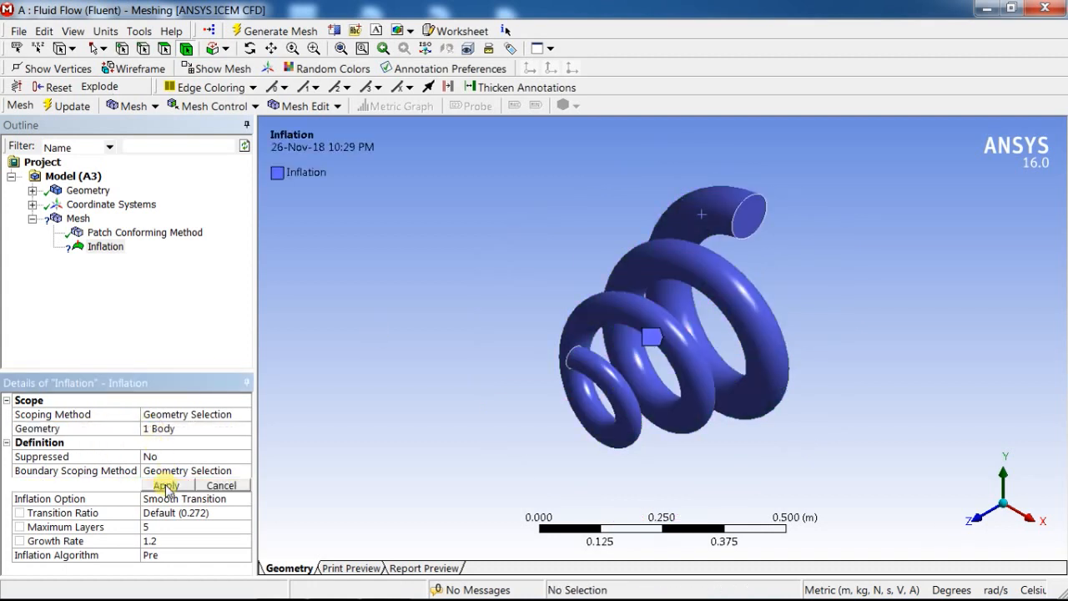
left_click(700, 228)
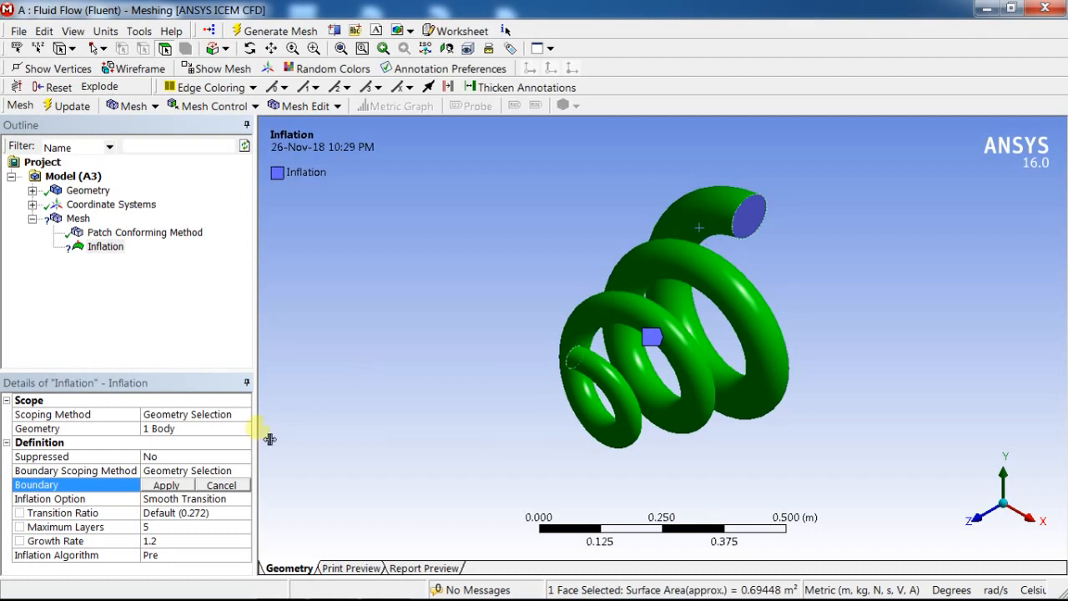
left_click(166, 485)
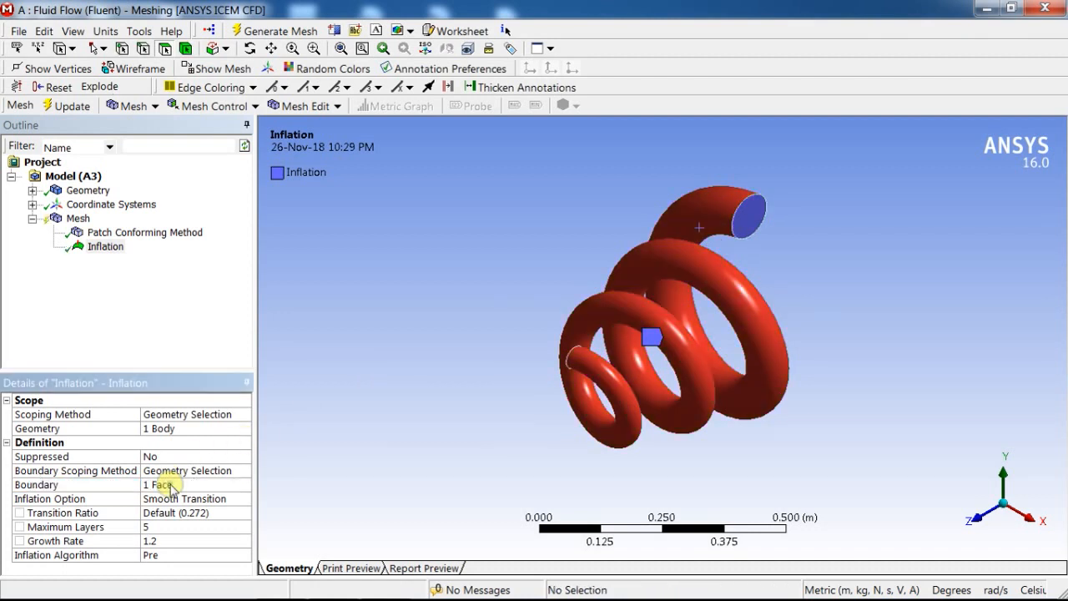
left_click(171, 529)
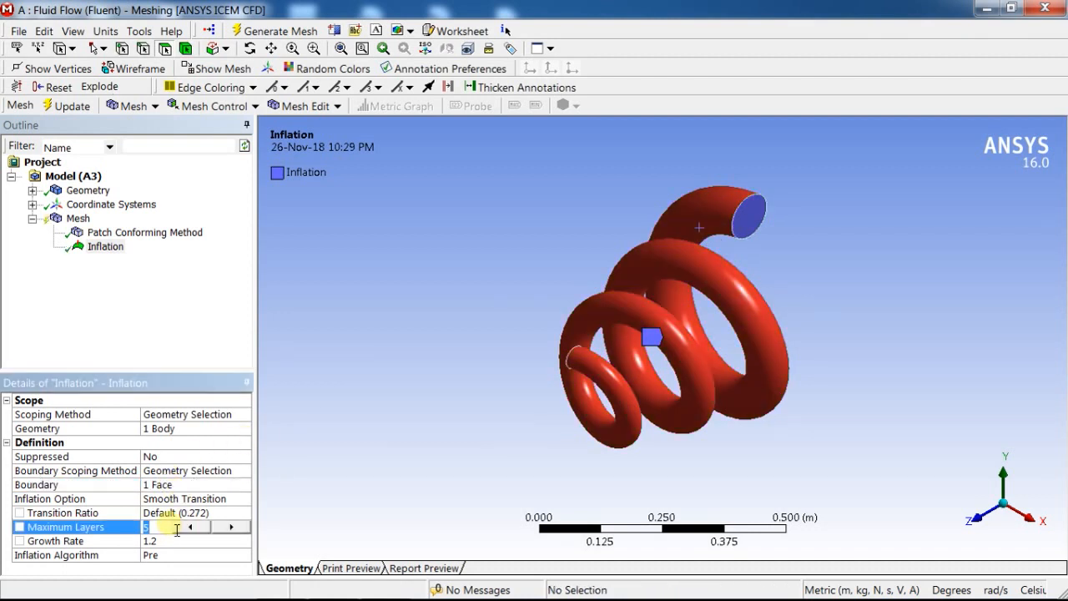
Regenerate the mesh with inflation and examine the layers at the pipe's large end face.
left_click(79, 218)
right_click(78, 219)
left_click(105, 284)
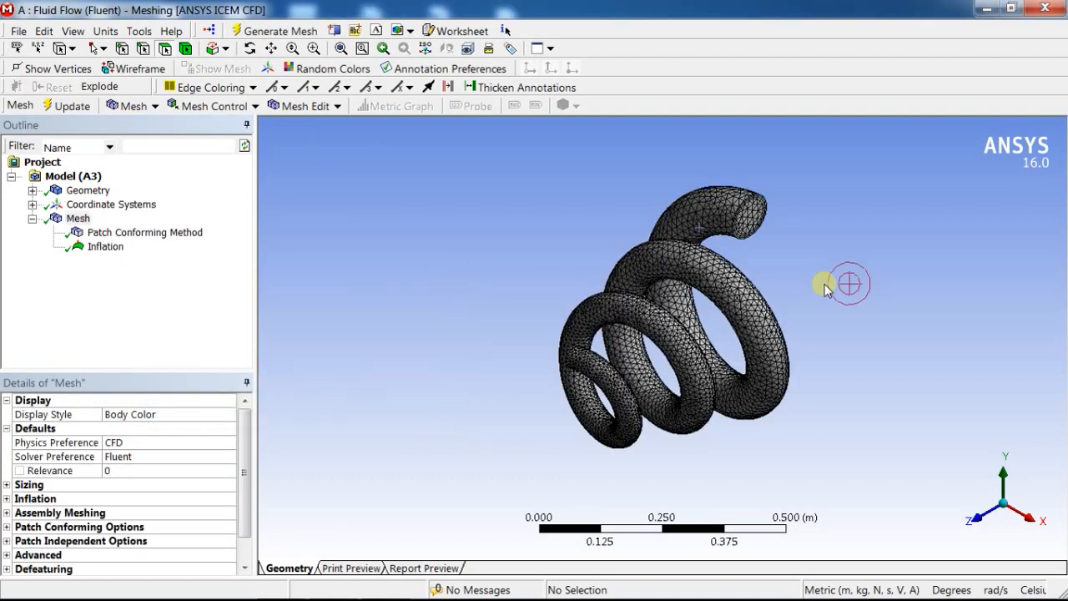
mouse_move(825, 286)
middle_mouse_down()
mouse_move(780, 286)
mouse_move(720, 243)
mouse_move(692, 253)
mouse_move(648, 302)
mouse_move(759, 239)
mouse_move(788, 270)
mouse_move(896, 203)
mouse_move(718, 346)
mouse_move(768, 314)
mouse_move(588, 334)
mouse_move(684, 305)
mouse_move(627, 317)
mouse_move(649, 336)
mouse_move(588, 309)
middle_mouse_up()
scroll(553, 275, "down", 5)
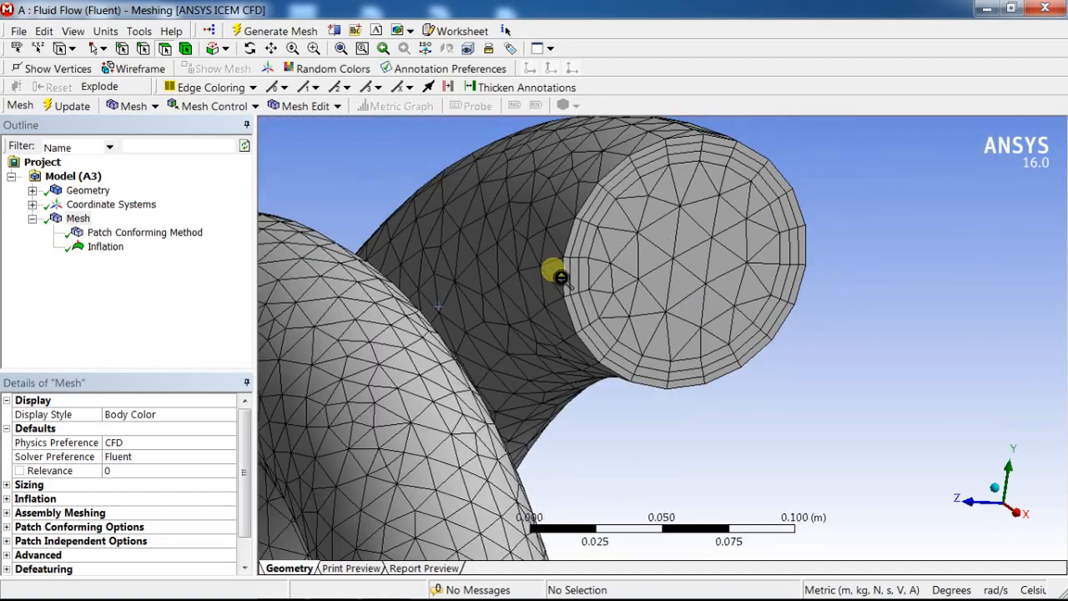
mouse_move(554, 280)
middle_mouse_down()
mouse_move(626, 298)
mouse_move(594, 286)
middle_mouse_up()
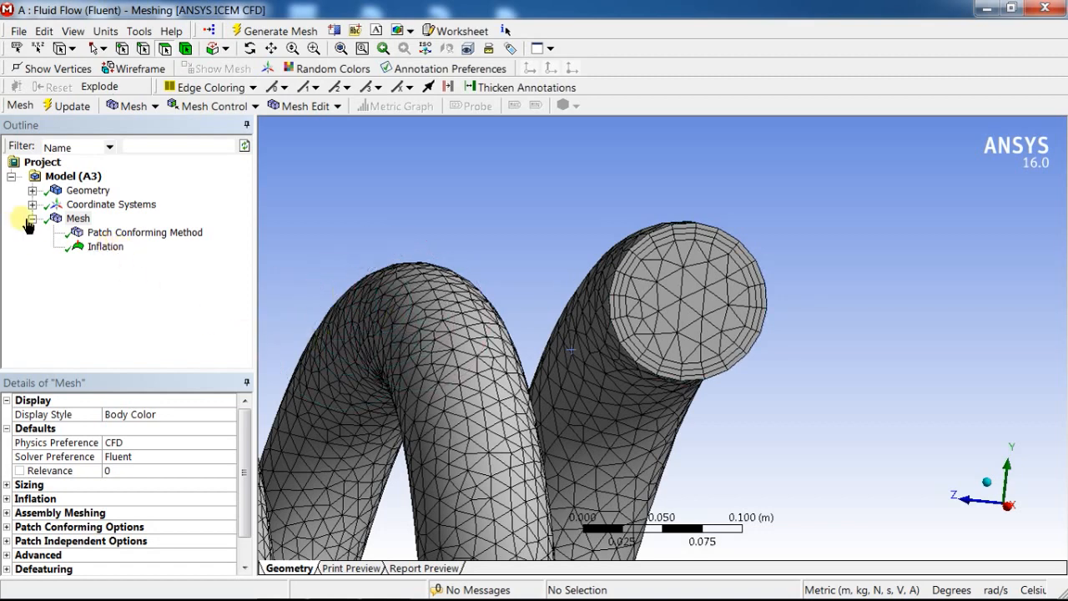
Add a mapped face meshing control on the coil's outer wall face and regenerate the mesh.
right_click(79, 219)
mouse_move(84, 227)
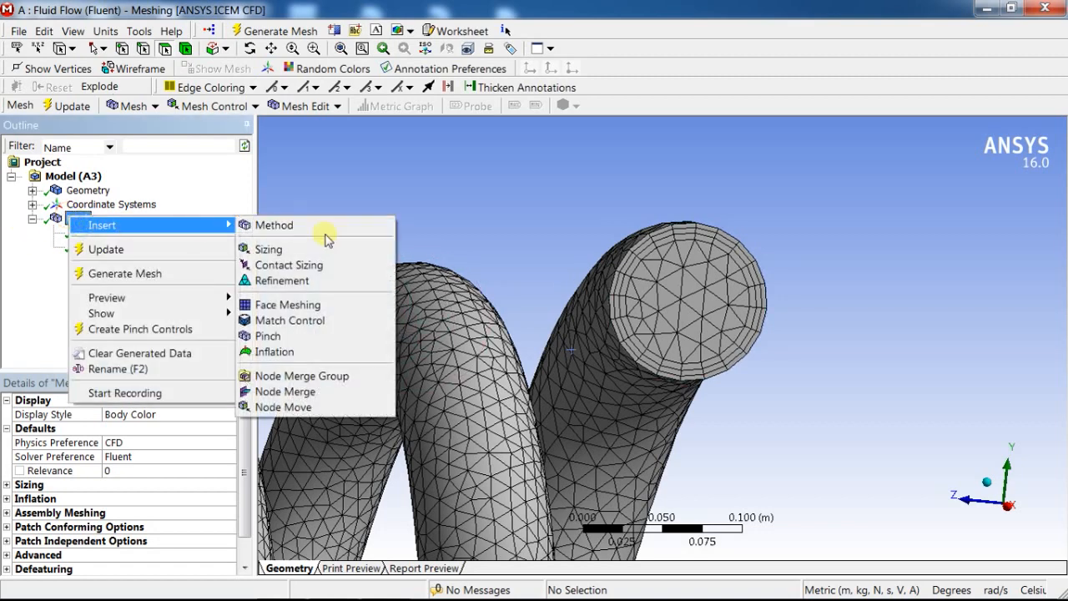
left_click(310, 303)
left_click(585, 344)
scroll(580, 341, "up", 1)
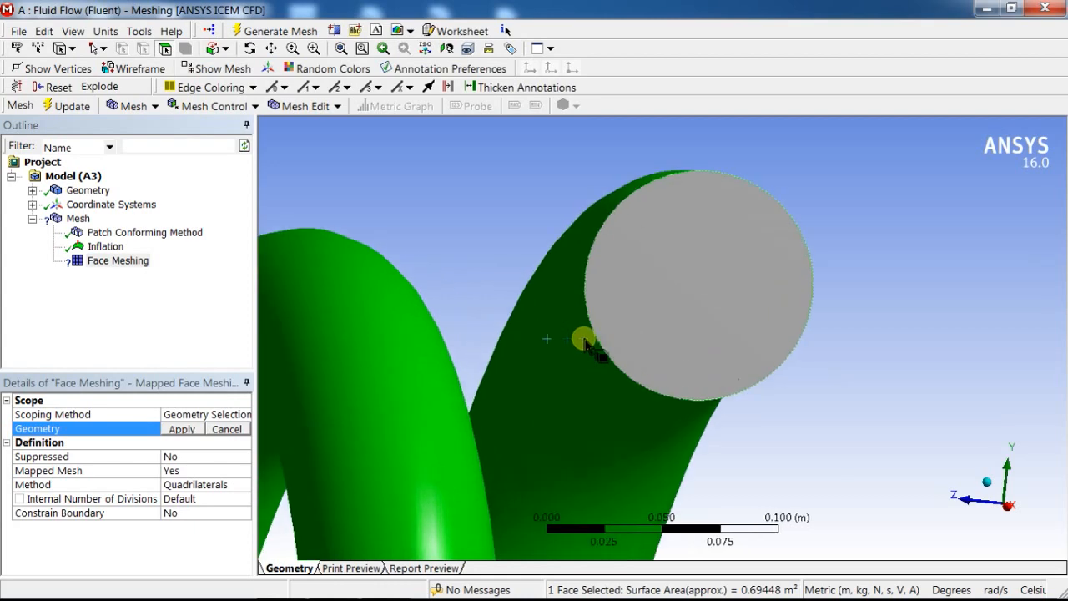
scroll(576, 351, "down", 3)
left_click(173, 430)
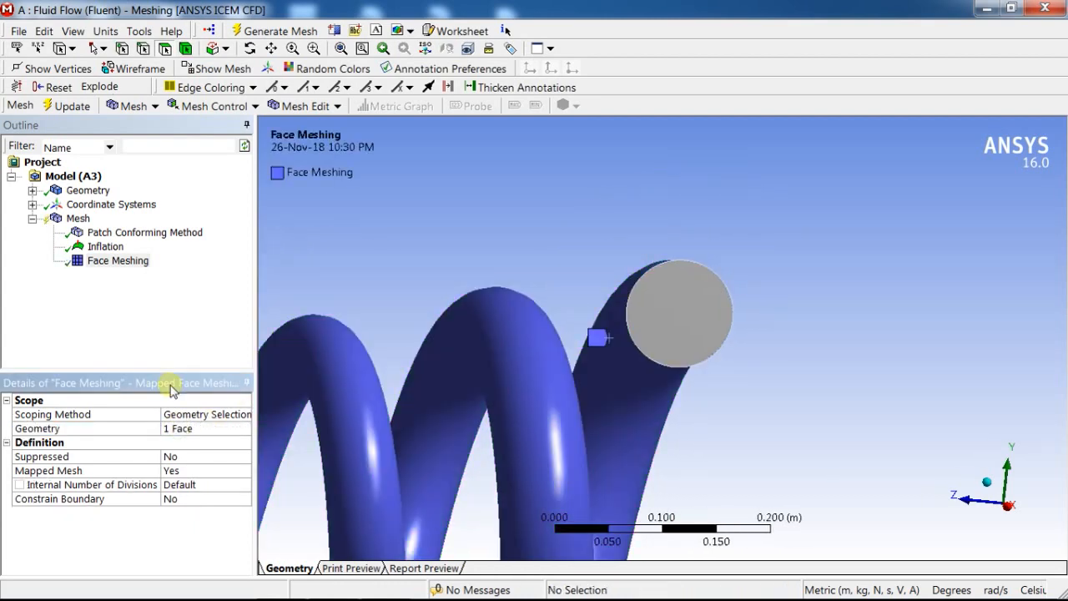
right_click(78, 219)
left_click(106, 276)
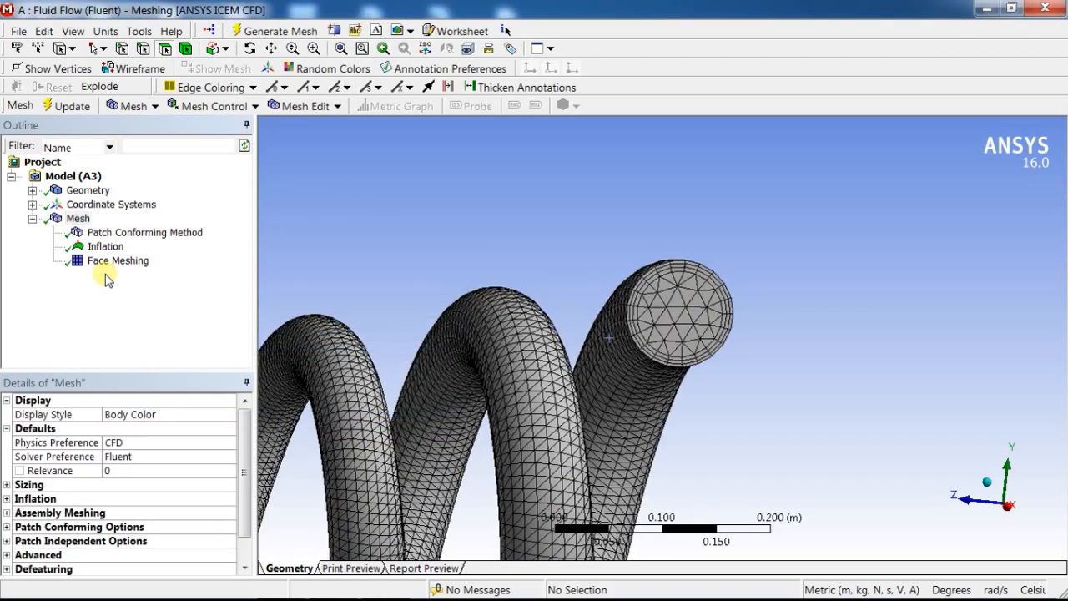
Examine the mapped surface mesh along the coil's turns and at the pipe ends from several angles.
middle_click_drag(557, 272, 690, 401)
scroll(511, 370, "up", 3)
scroll(690, 402, "down", 5)
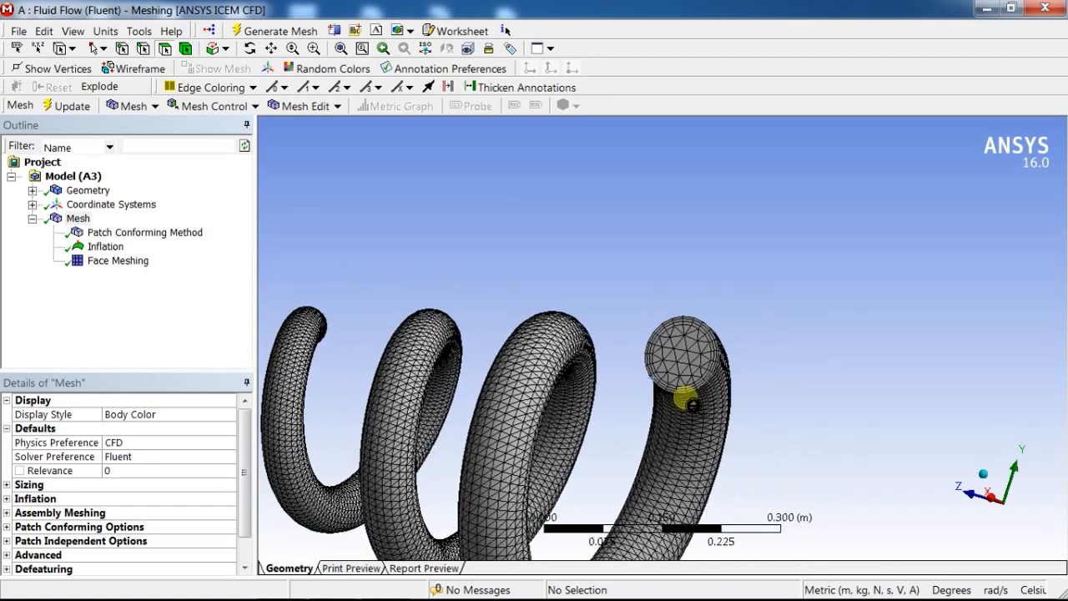
middle_click_drag(583, 415, 518, 255)
scroll(537, 279, "down", 1)
scroll(551, 276, "up", 2)
scroll(551, 276, "up", 5)
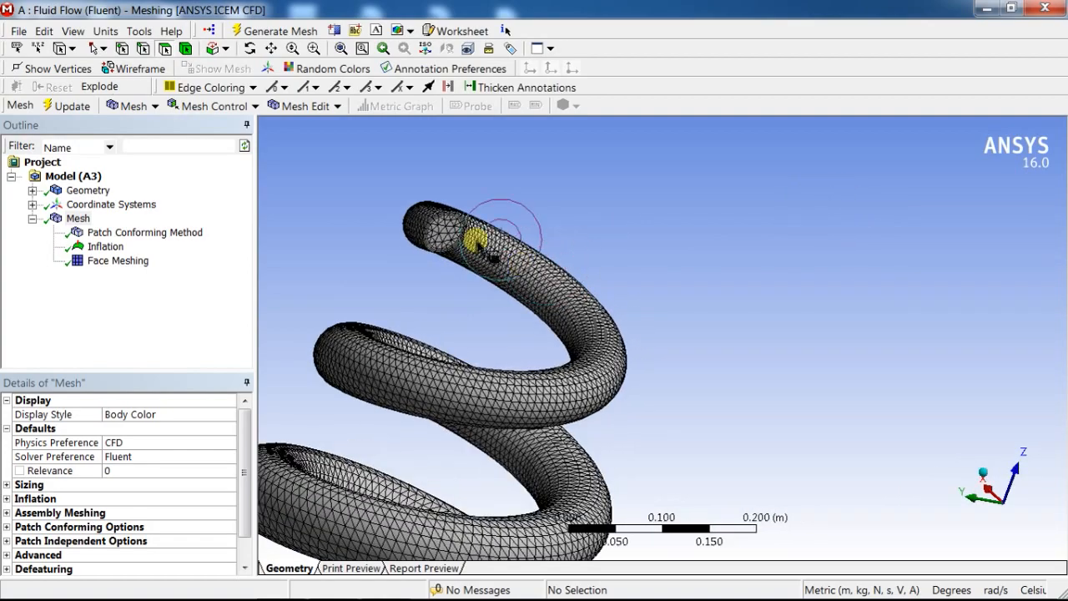
middle_click_drag(441, 210, 369, 374)
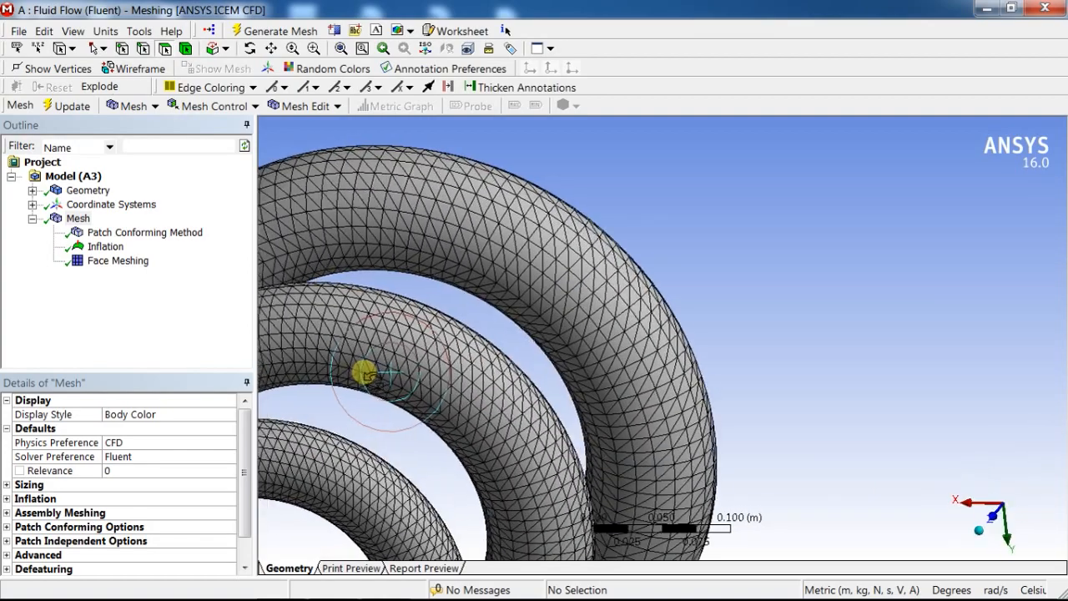
left_click(1002, 519)
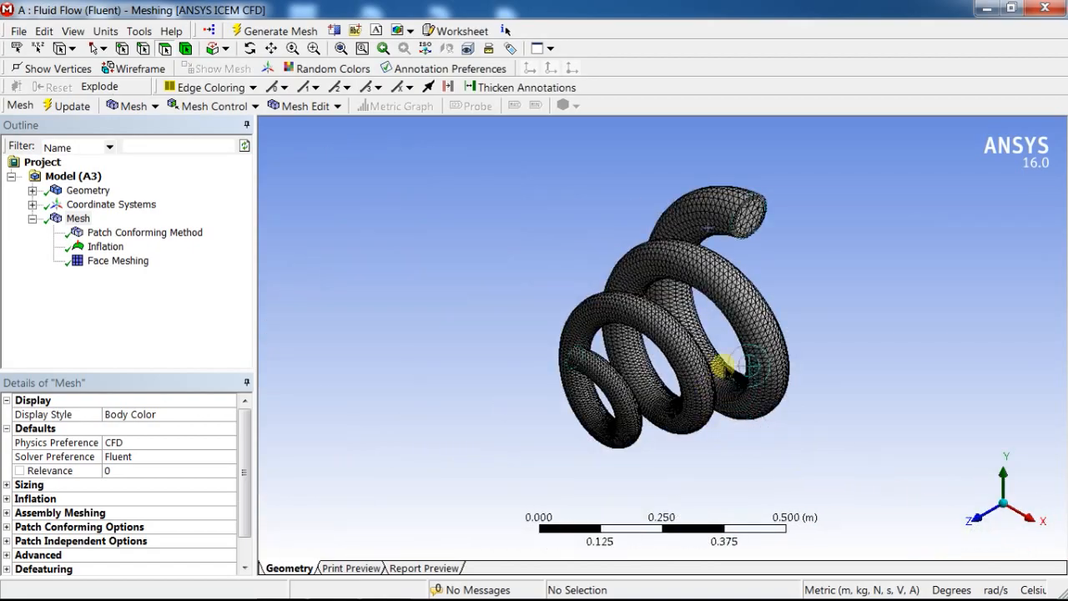
scroll(754, 353, "up", 3)
middle_click_drag(680, 347, 687, 373)
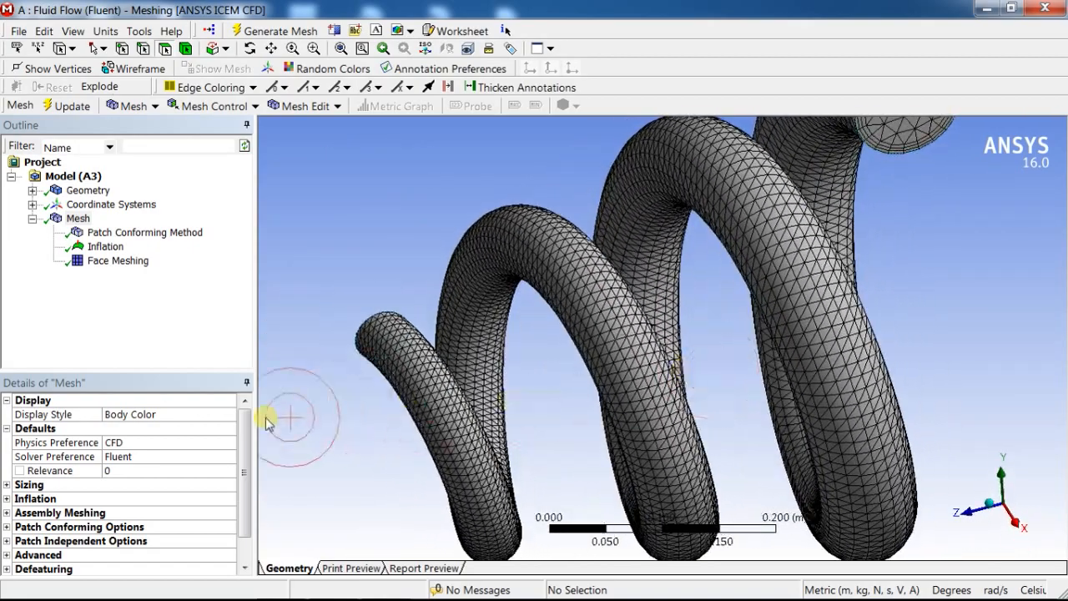
key("F7")
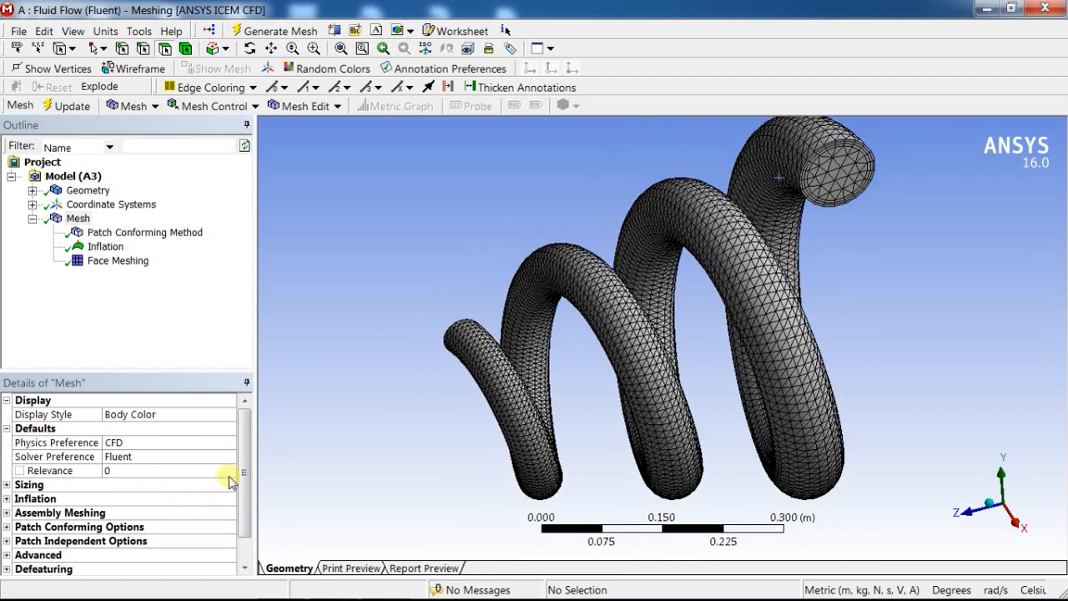
Expand the mesh statistics and display the Element Quality metric with its minimum, maximum and average.
scroll(239, 468, "down", 2)
double_click(156, 553)
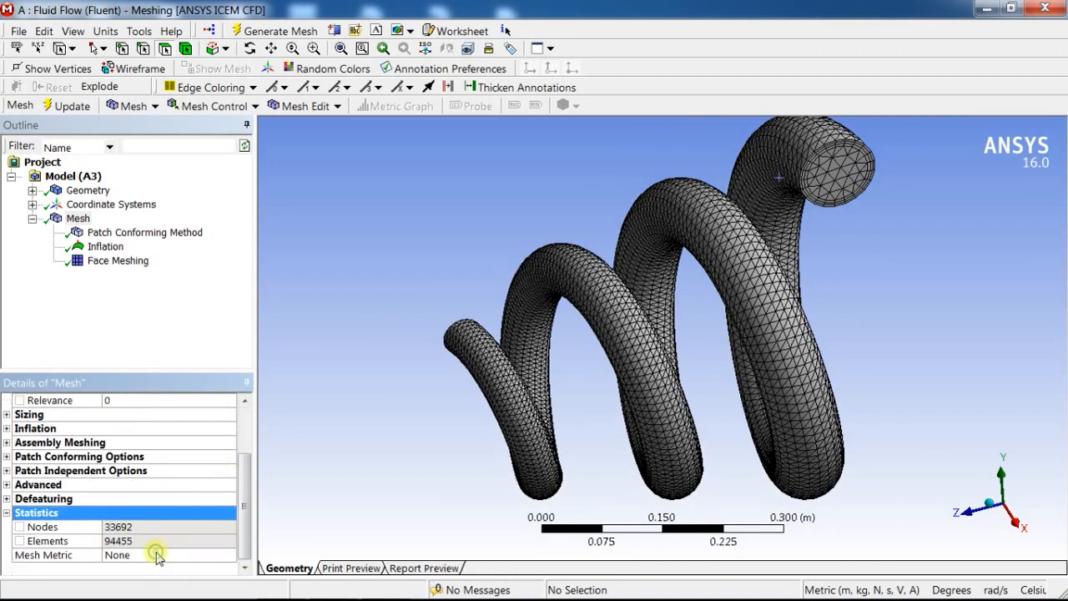
left_click(175, 556)
left_click(228, 555)
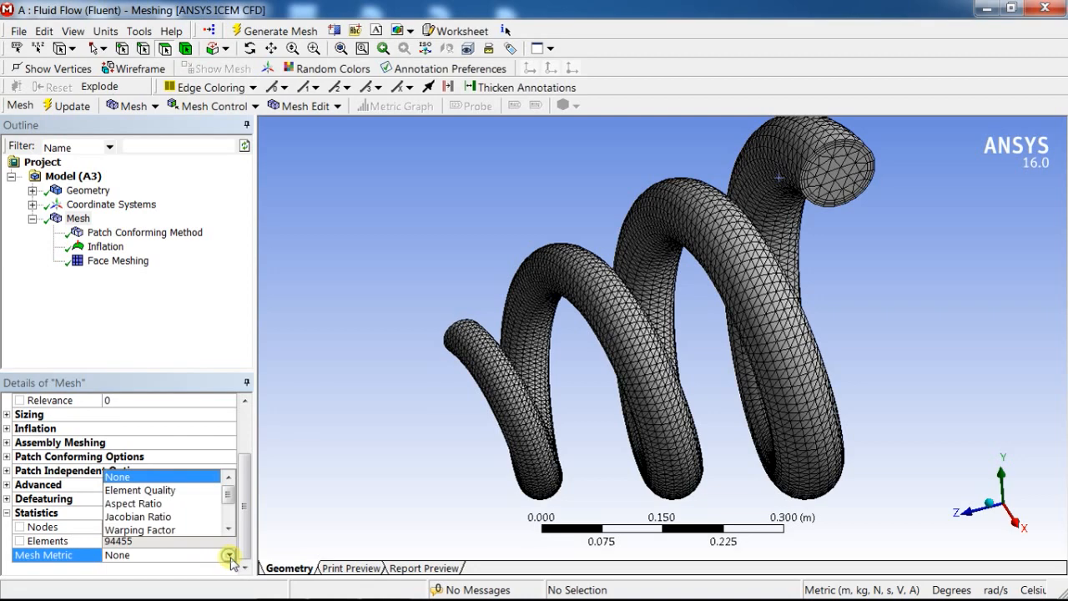
left_click(195, 492)
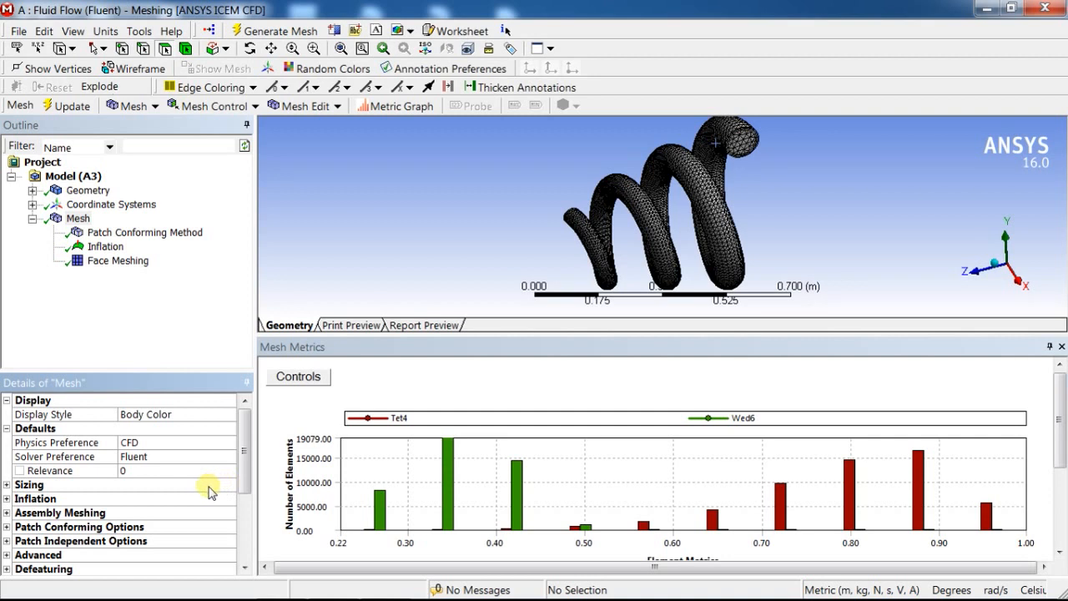
scroll(188, 499, "down", 3)
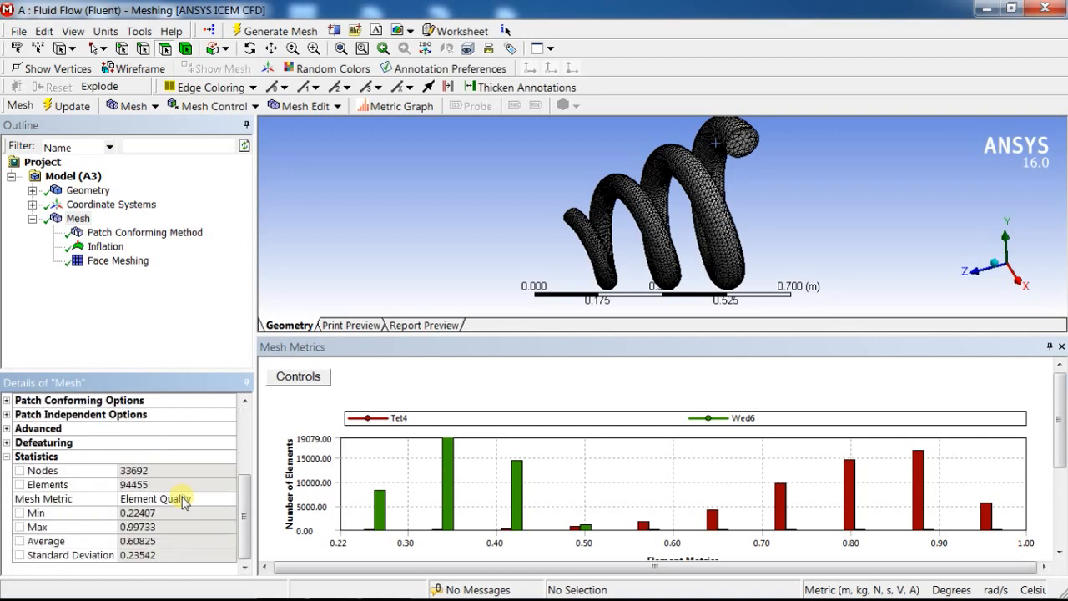
Switch the mesh metric to Skewness and review its statistics.
left_click(184, 499)
left_click(230, 499)
scroll(175, 555, "down", 1)
left_click(173, 566)
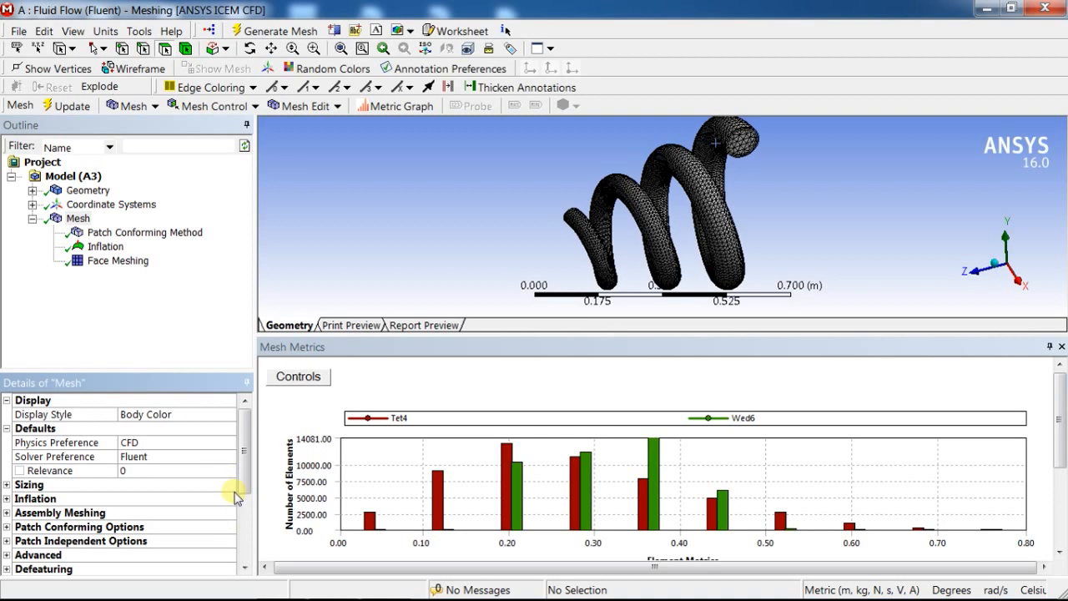
scroll(188, 571, "down", 3)
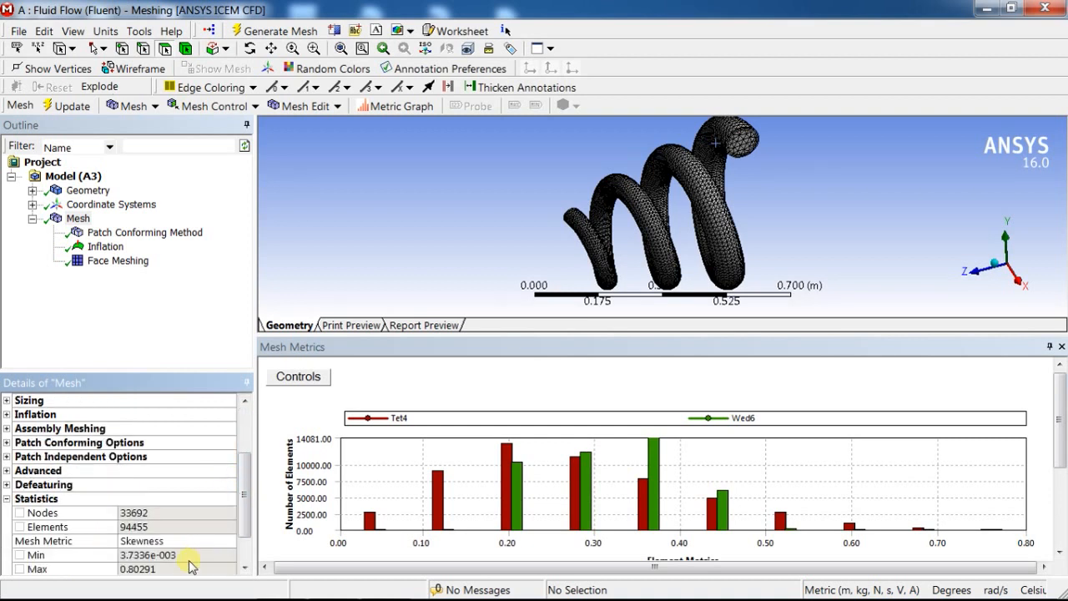
Switch the mesh metric to Aspect Ratio and review its statistics.
left_click(219, 499)
left_click(230, 499)
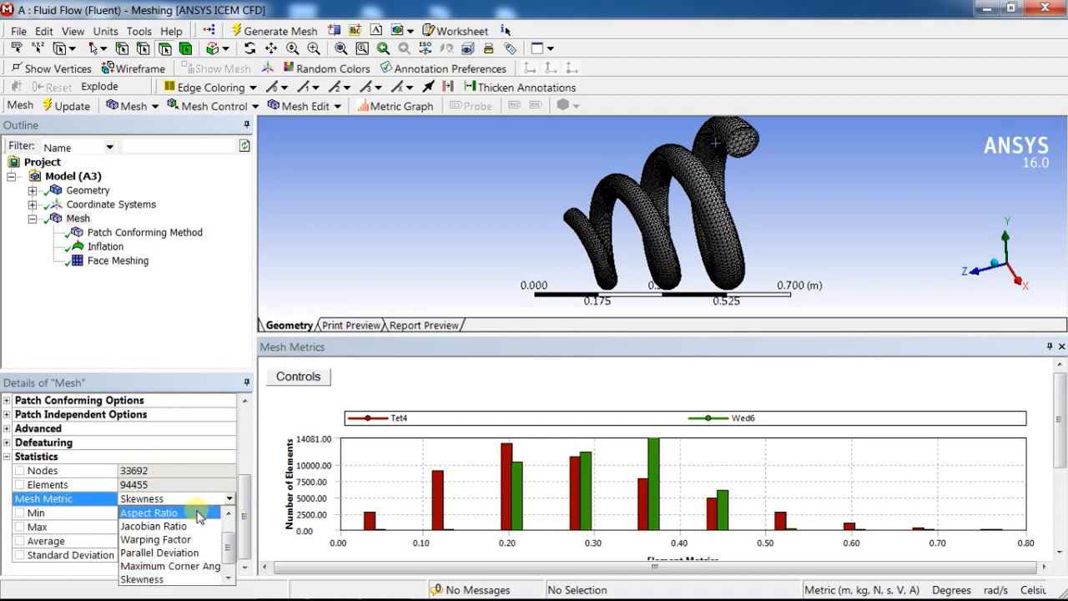
left_click(199, 514)
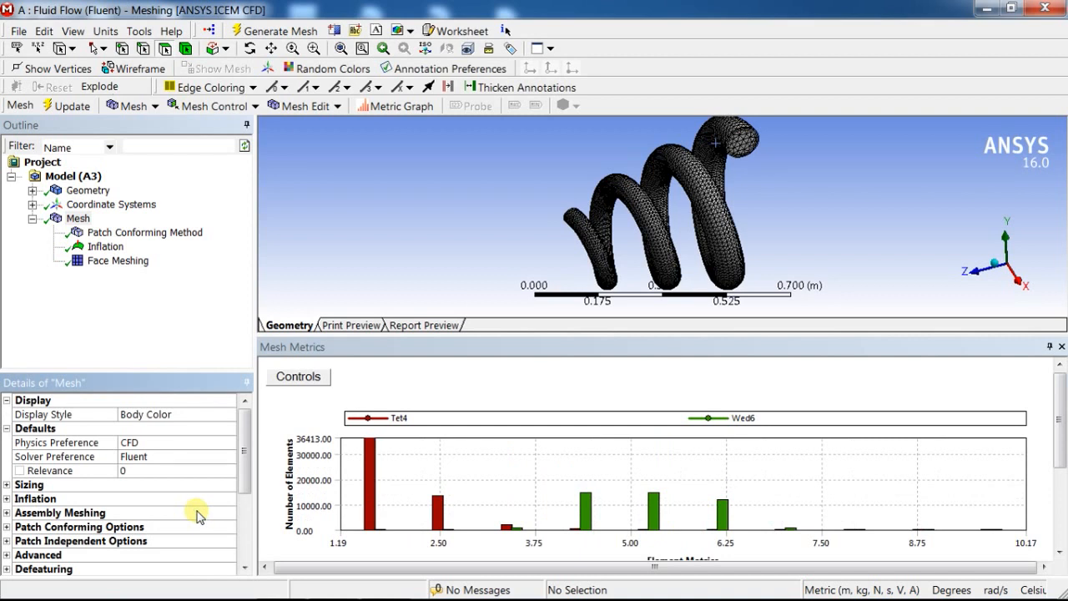
scroll(197, 501, "down", 3)
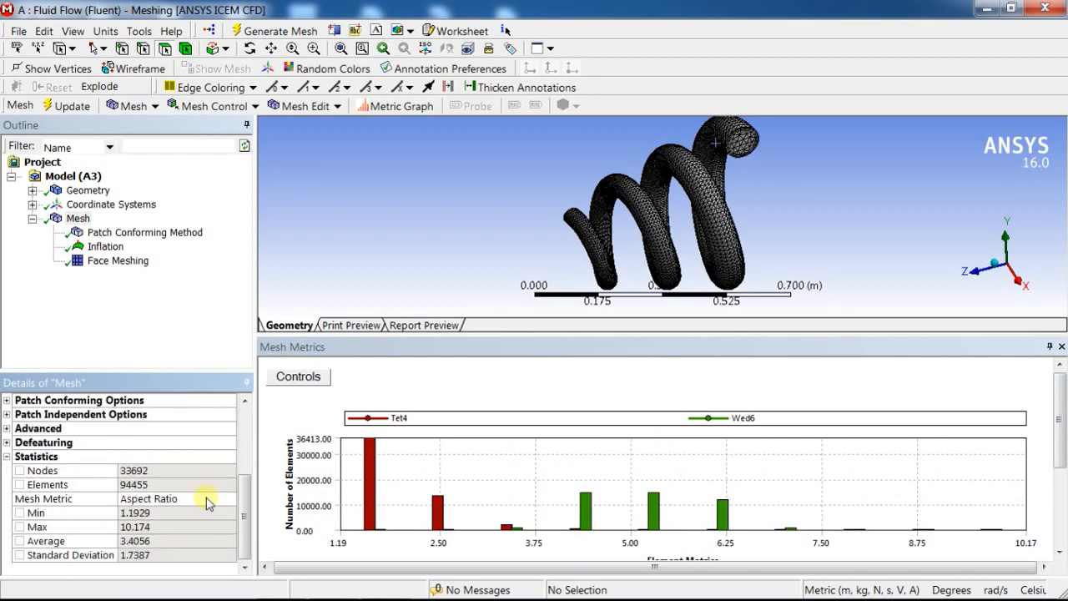
Switch the mesh metric to Orthogonal Quality and review its statistics.
left_click(220, 498)
left_click(229, 499)
scroll(196, 526, "down", 1)
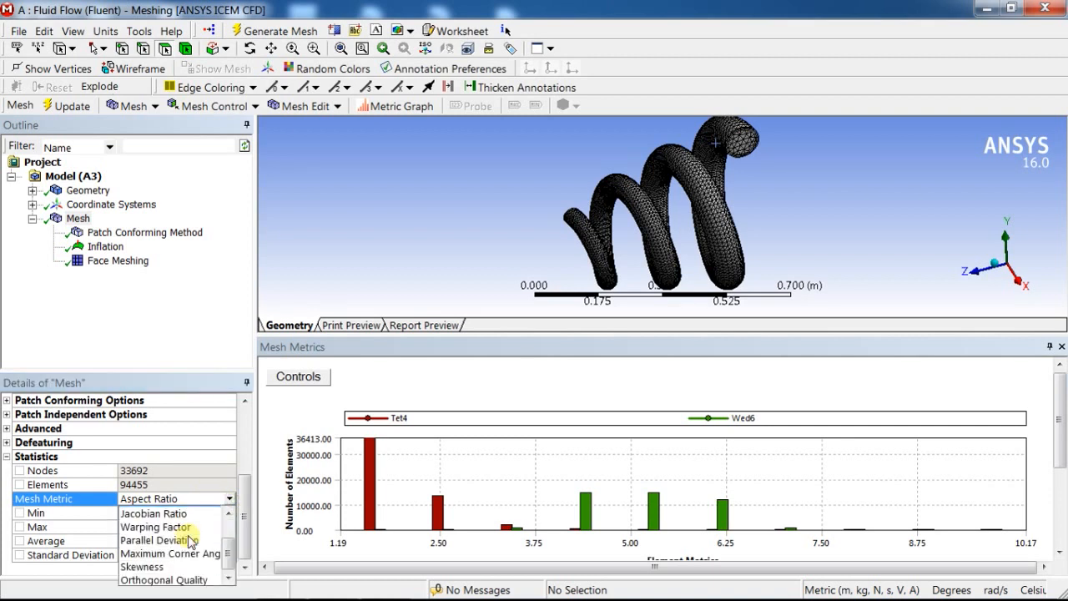
left_click(181, 579)
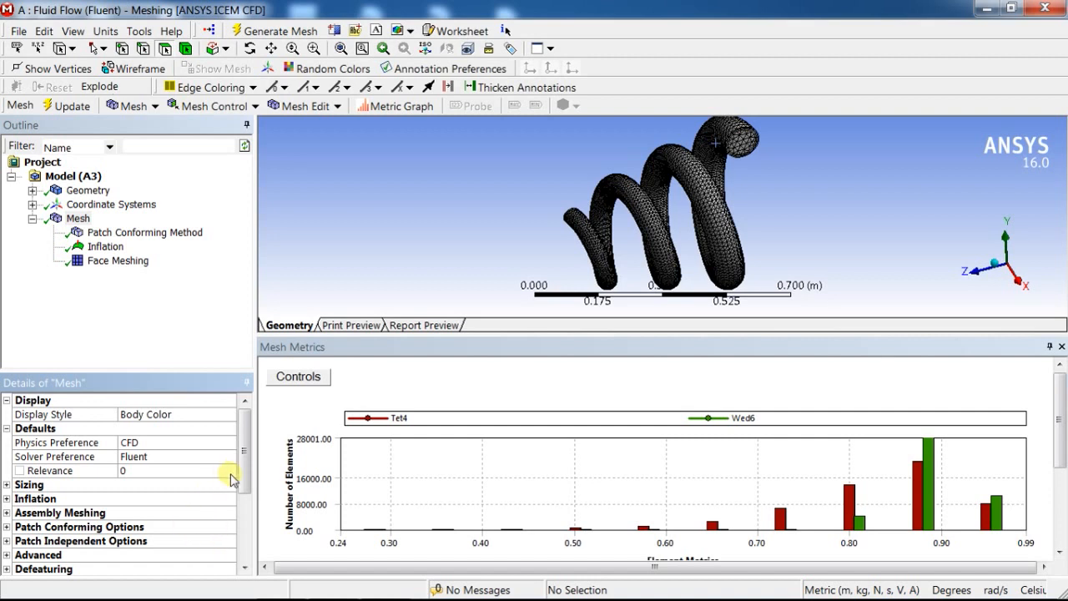
scroll(172, 512, "down", 3)
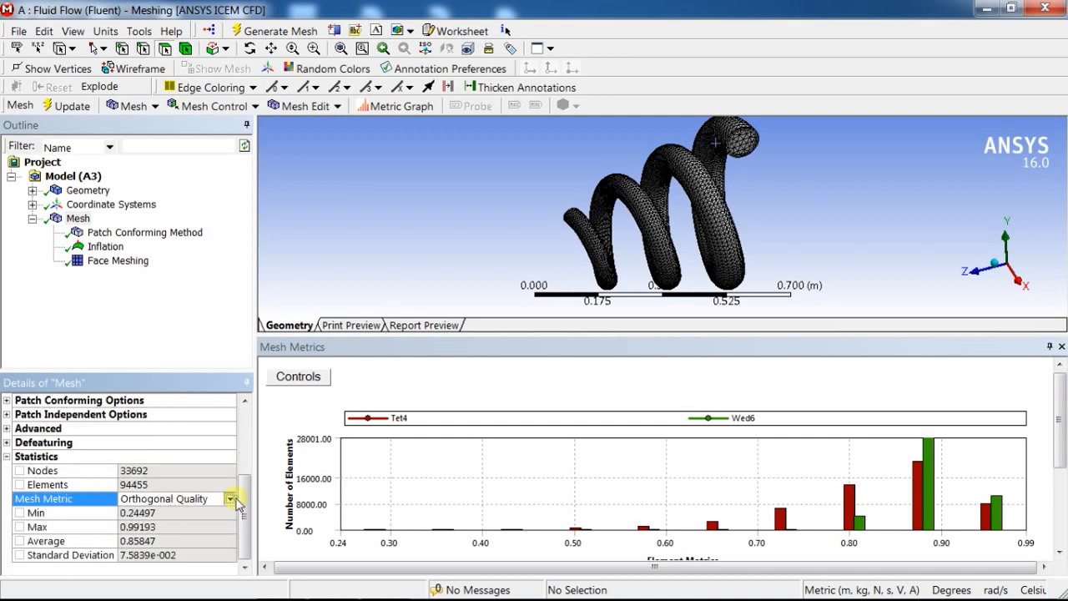
Set the mesh metric back to None and show the meshed coil in isometric view.
left_click(231, 498)
scroll(202, 517, "up", 3)
left_click(179, 513)
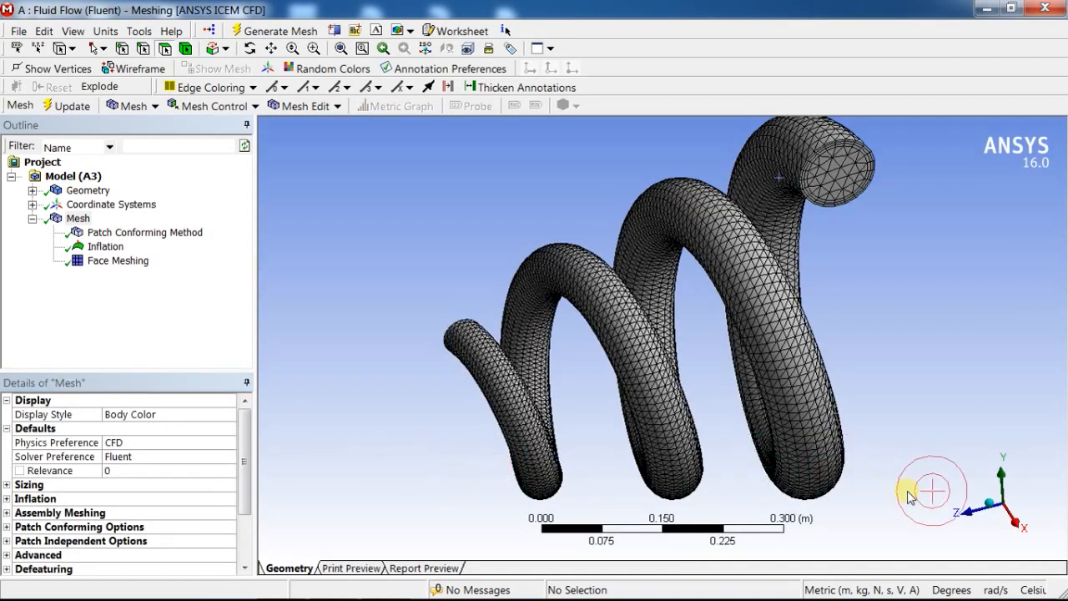
left_click(989, 512)
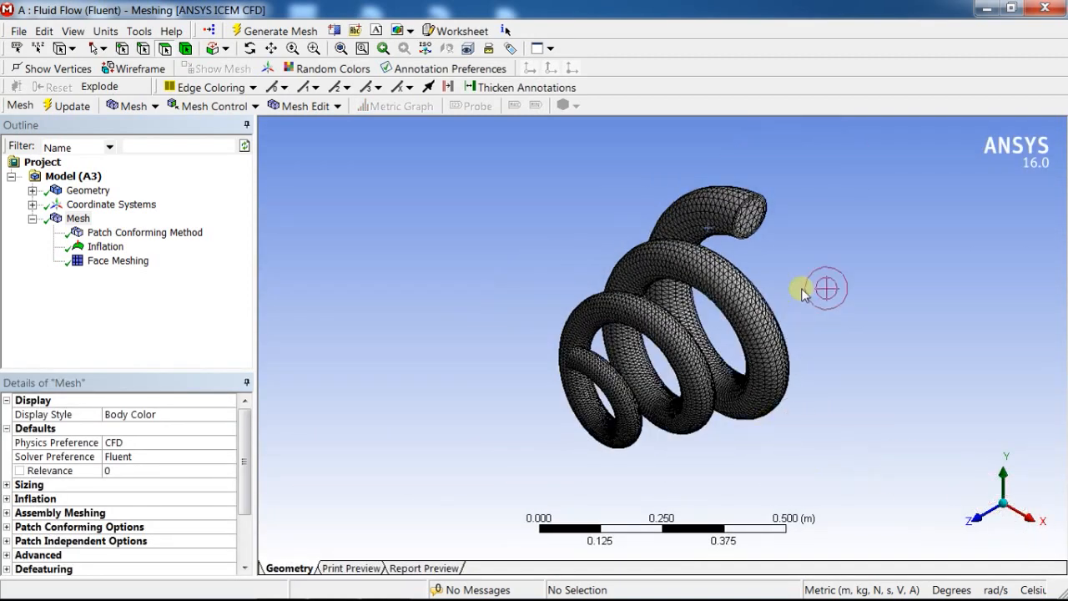
Create a named selection called inlet for the end face at the coil's wide end.
scroll(803, 288, "up", 2)
scroll(835, 310, "up", 3)
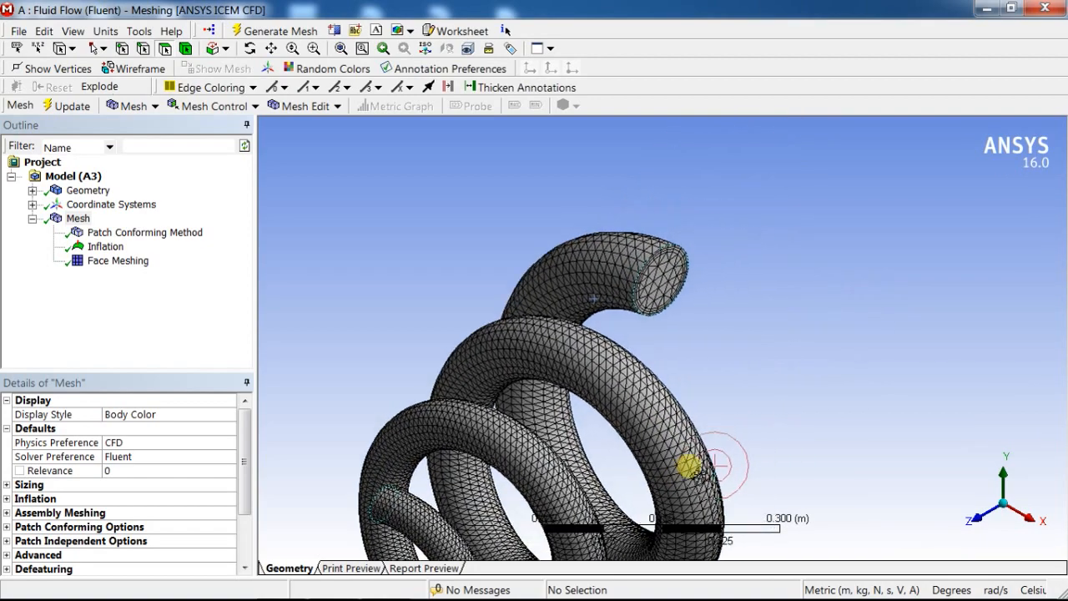
left_click(727, 245)
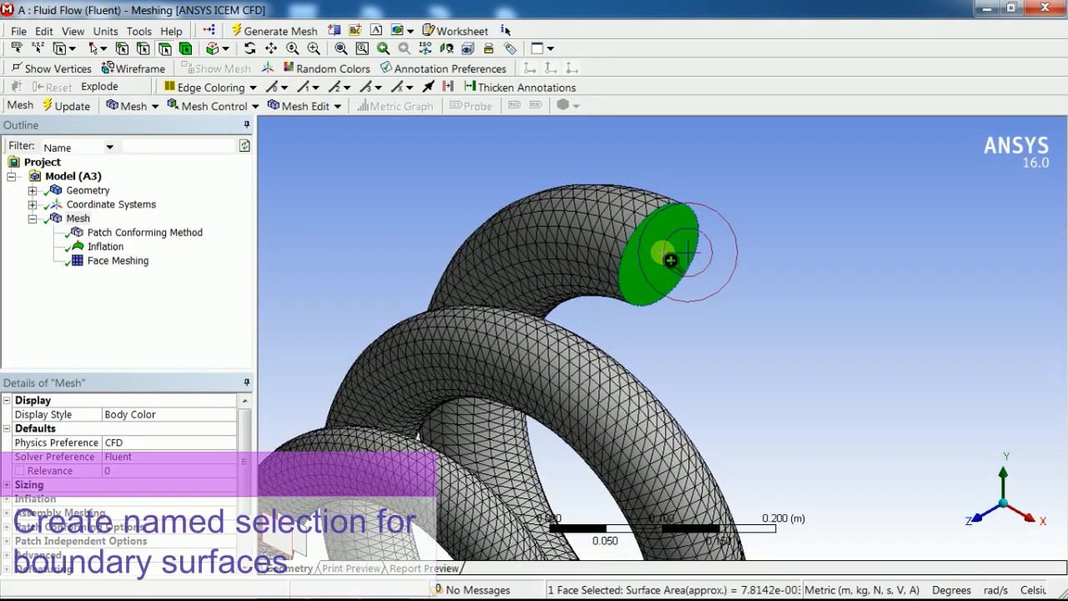
right_click(668, 257)
left_click(698, 575)
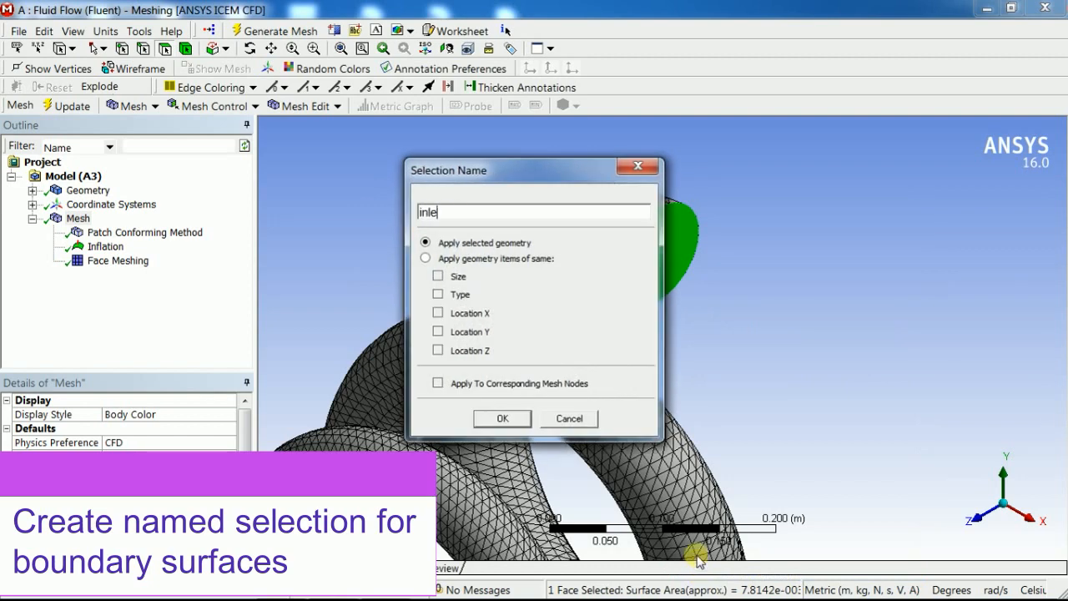
left_click(499, 419)
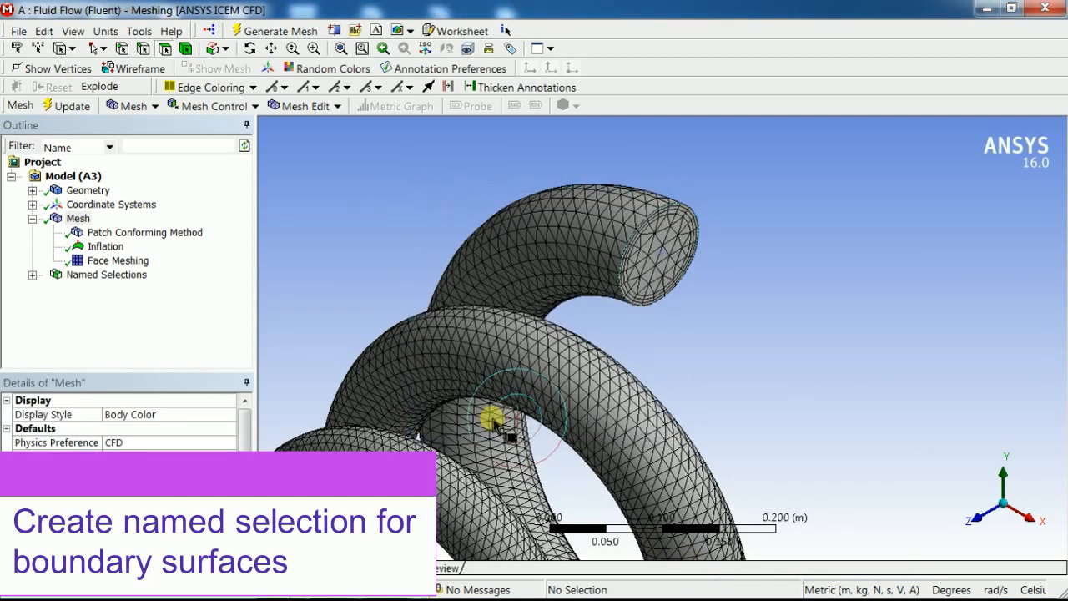
Create a named selection called outlet for the end face at the coil's narrow end.
middle_click_drag(494, 423, 889, 342)
left_click(880, 333)
right_click(883, 334)
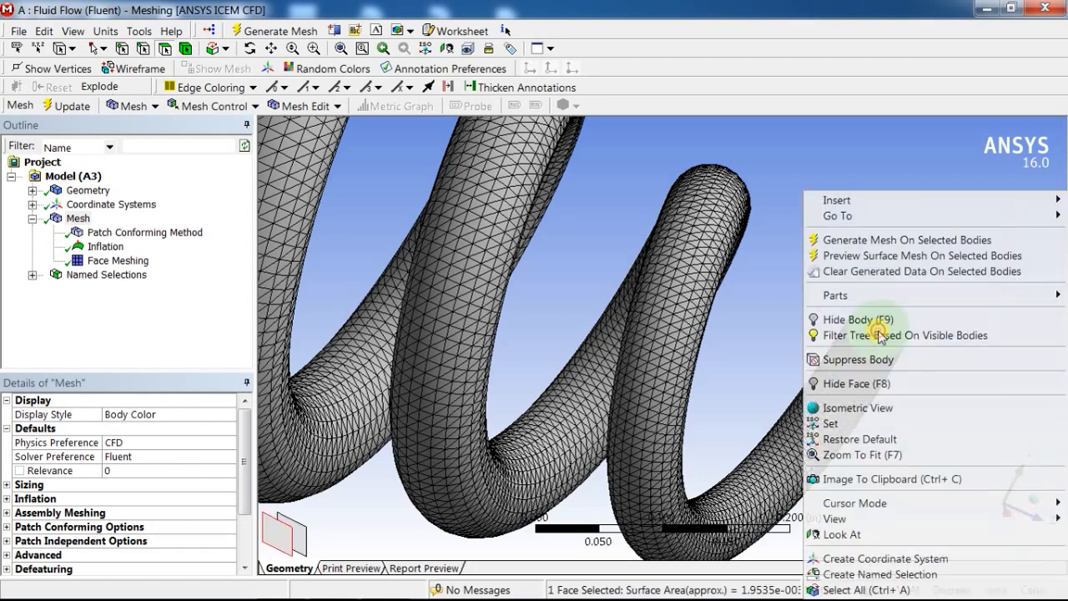
left_click(832, 576)
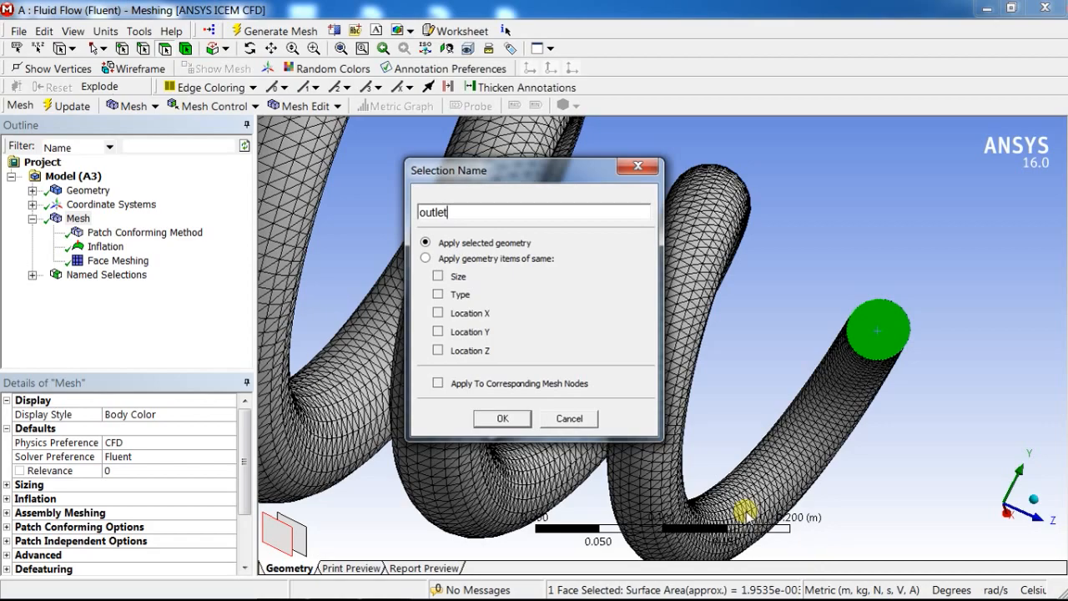
left_click(502, 420)
left_click(703, 370)
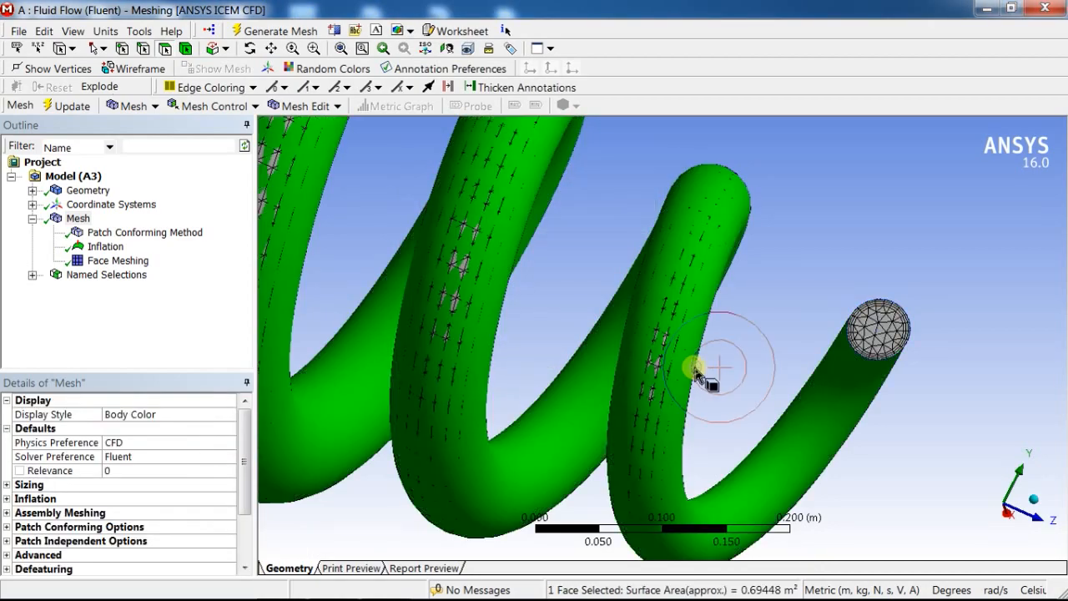
scroll(703, 373, "down", 3)
left_click(705, 372)
middle_click_drag(706, 372, 543, 351)
left_click(1002, 488)
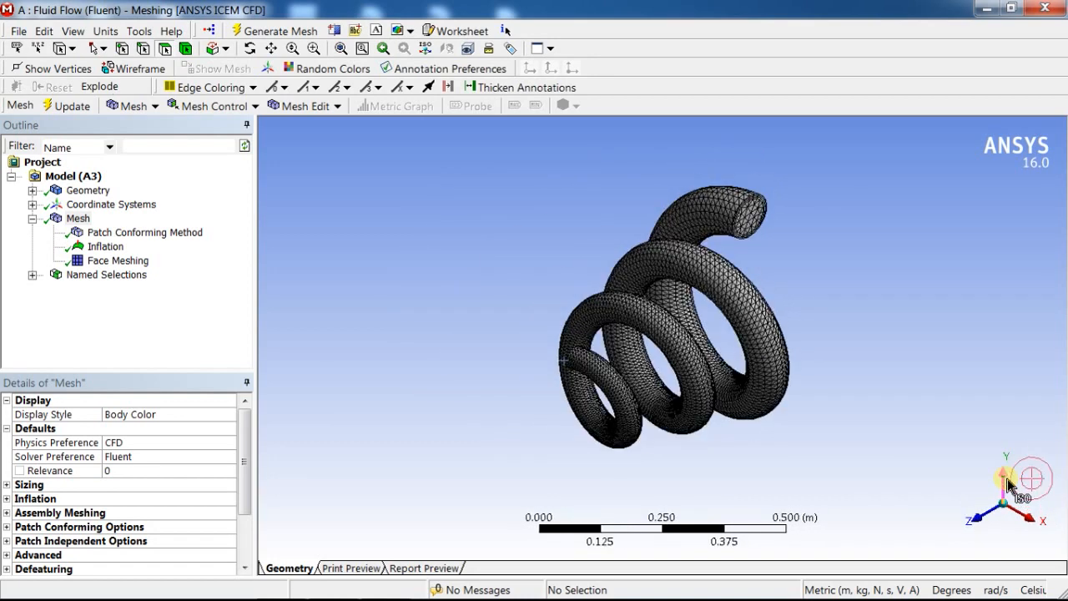
Create a named selection called fluid domain for the whole coil body.
scroll(769, 280, "down", 2)
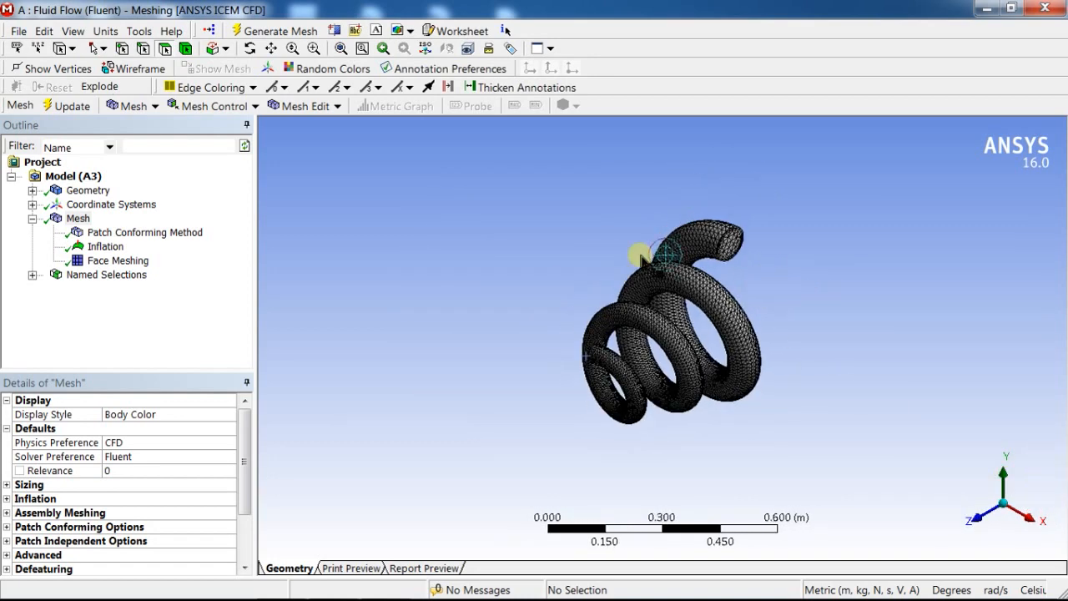
scroll(644, 254, "up", 3)
left_click(665, 324)
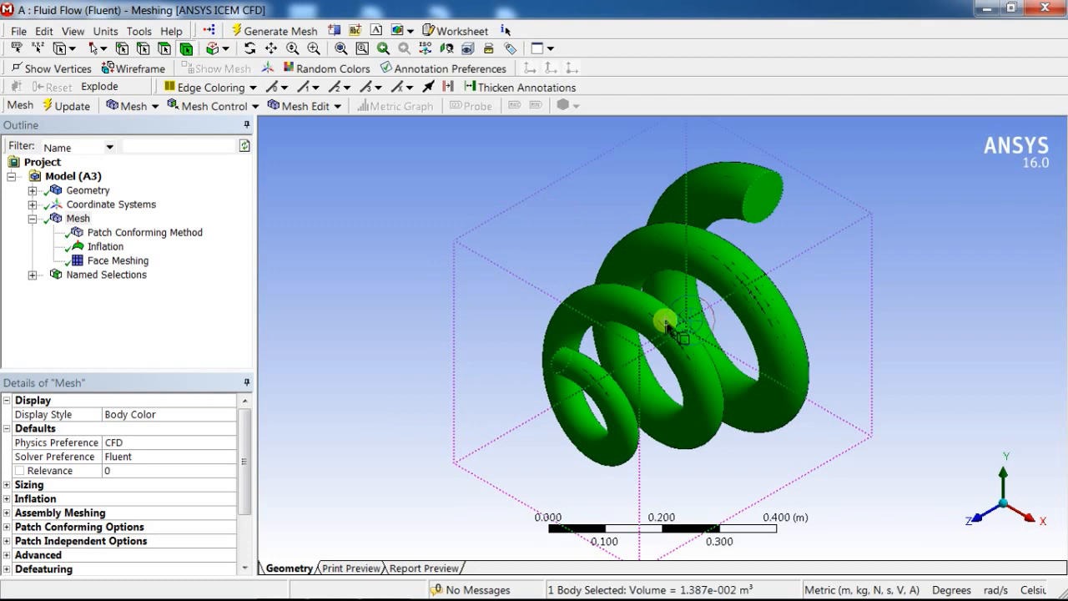
right_click(665, 324)
left_click(695, 576)
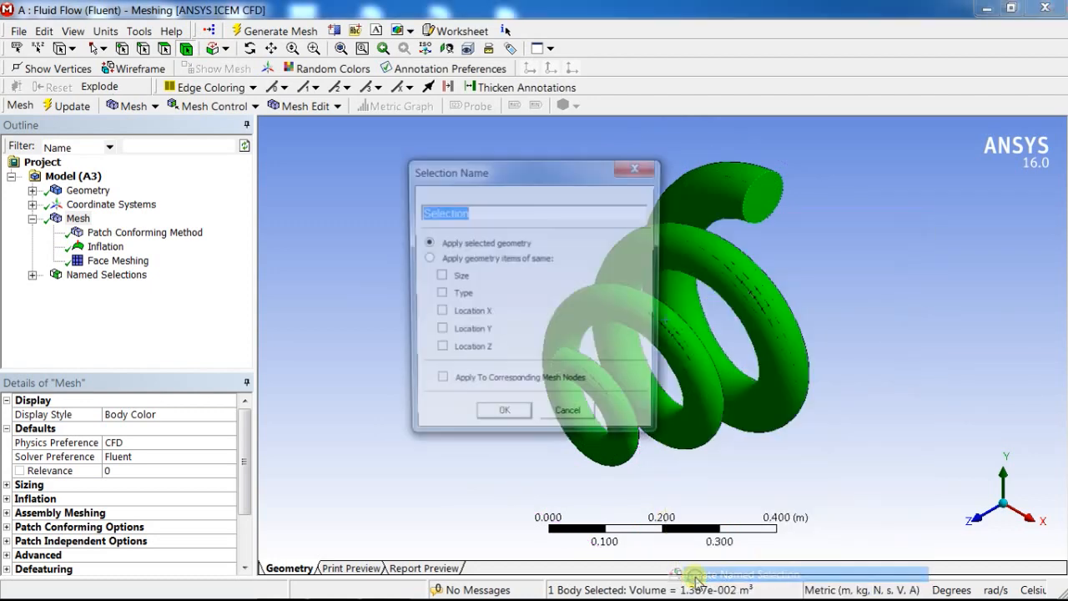
type("flui")
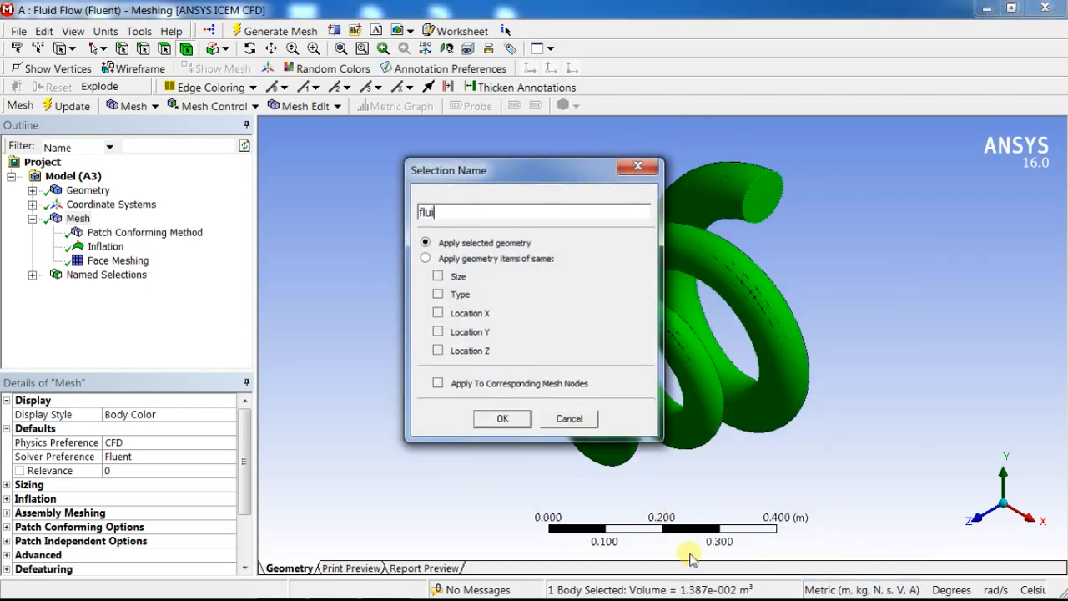
type("d doma")
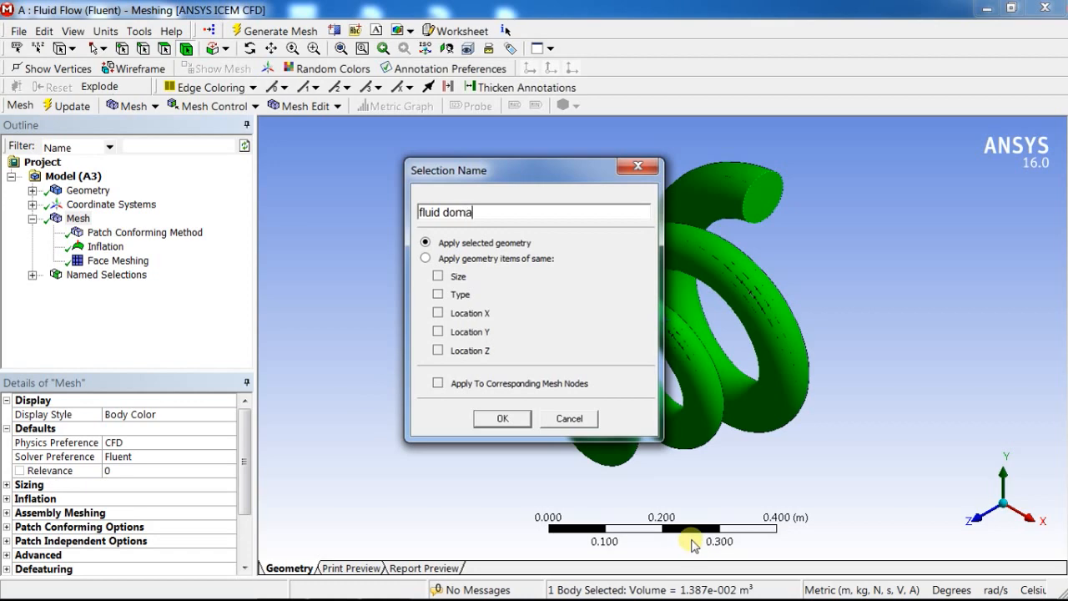
left_click(502, 418)
left_click(890, 335)
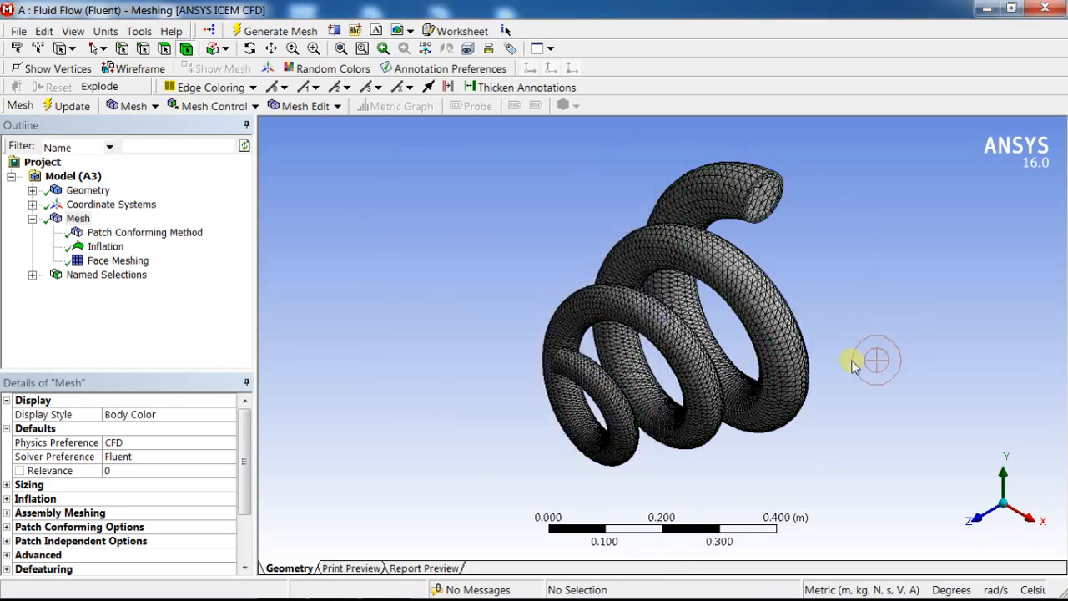
Review the inlet, outlet and fluid domain named selections on the model.
left_click(32, 275)
left_click(97, 288)
left_click(99, 304)
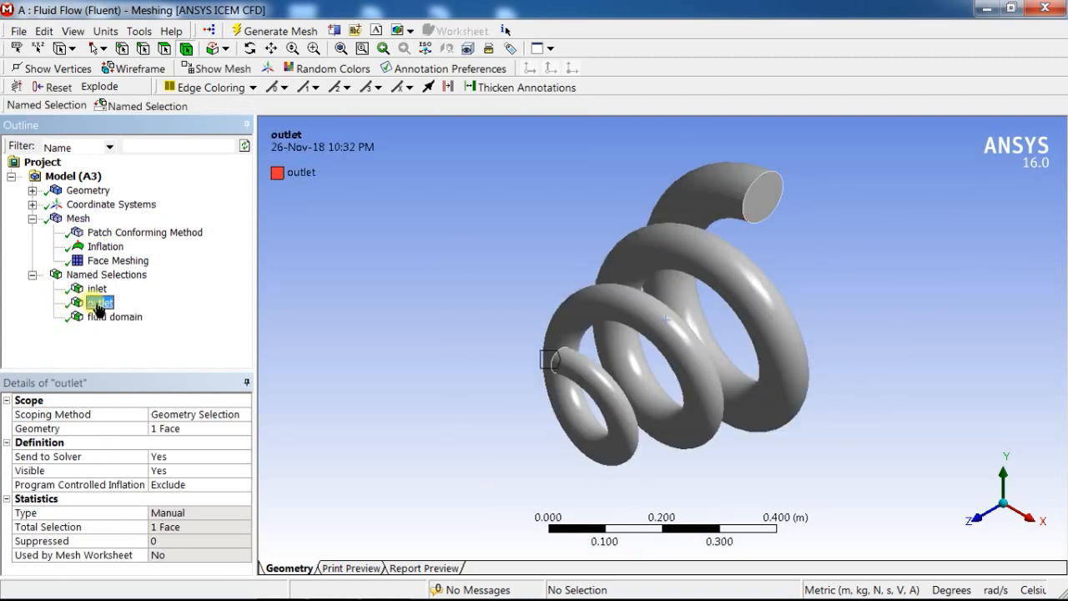
left_click(101, 319)
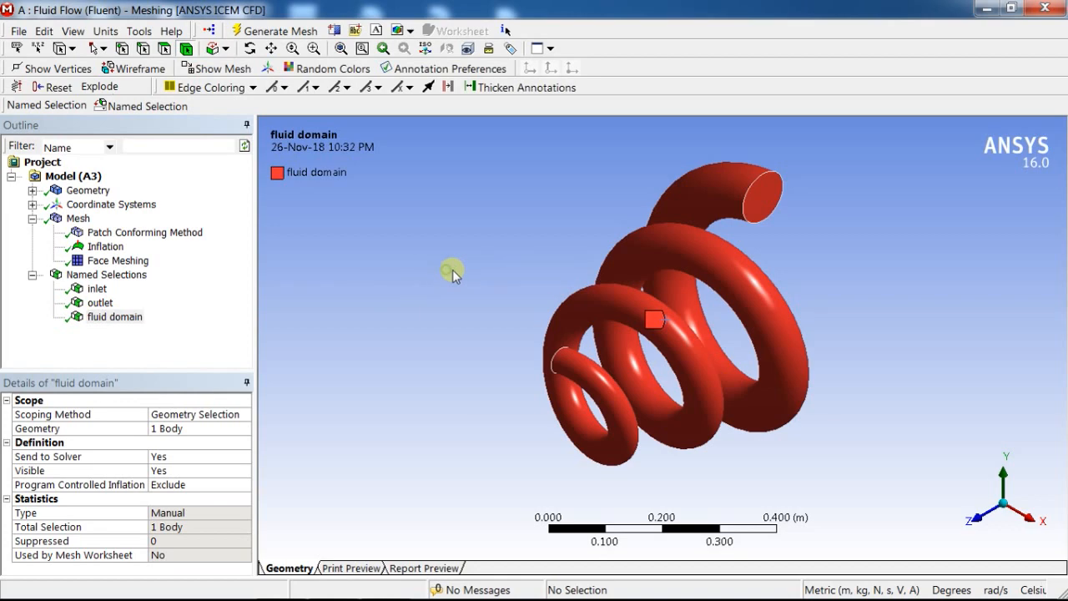
Close the meshing application and update the Mesh cell of the Fluid Flow (Fluent) system in Workbench.
left_click(1047, 8)
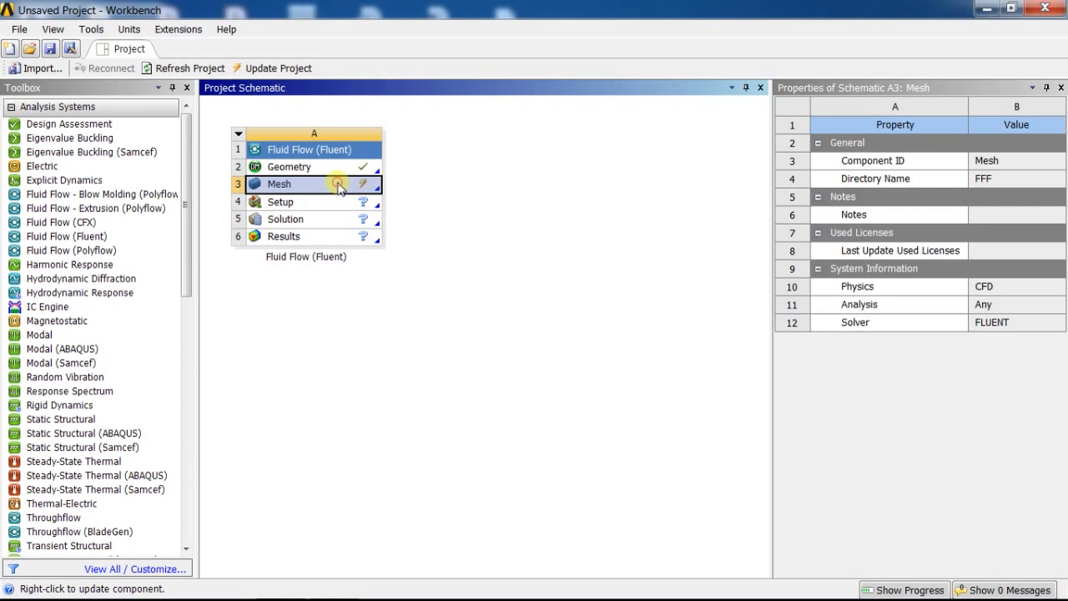
right_click(338, 187)
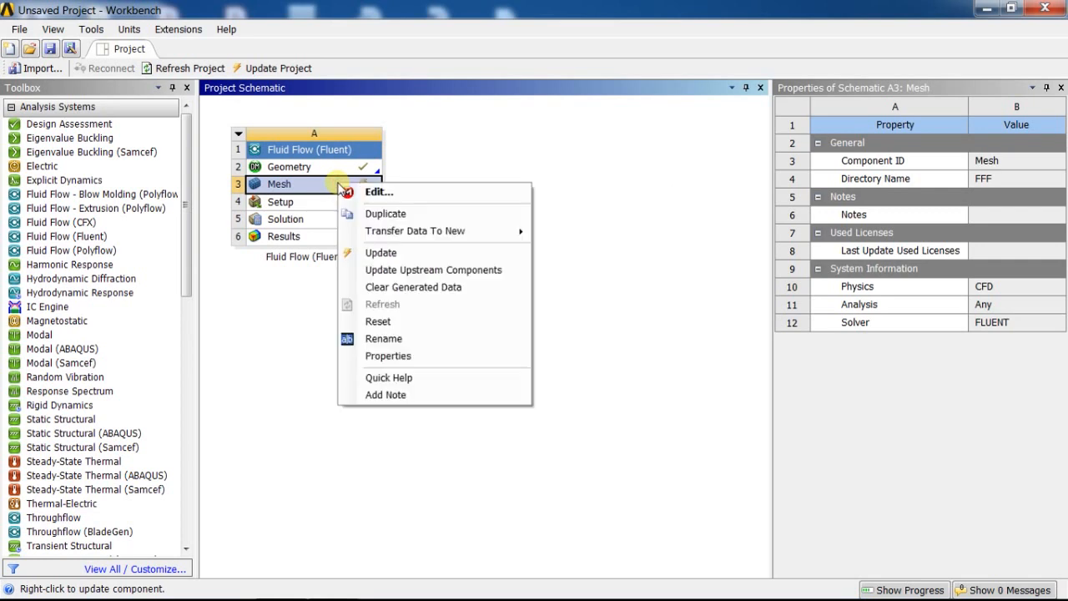
left_click(376, 249)
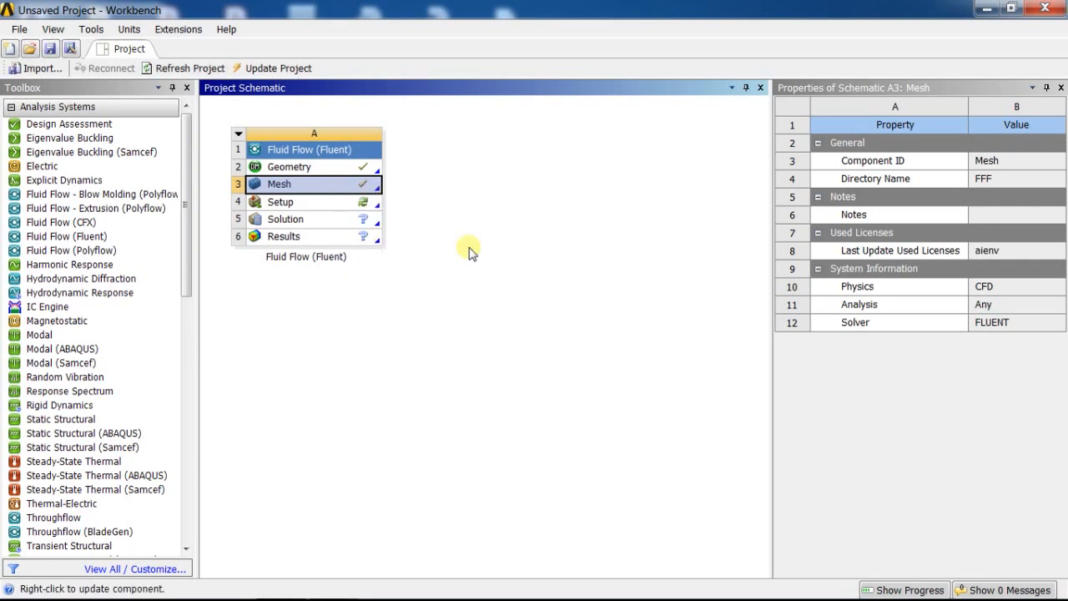
Launch Fluent from the Setup cell with Double Precision enabled and maximize its window.
left_click(340, 212)
right_click(339, 212)
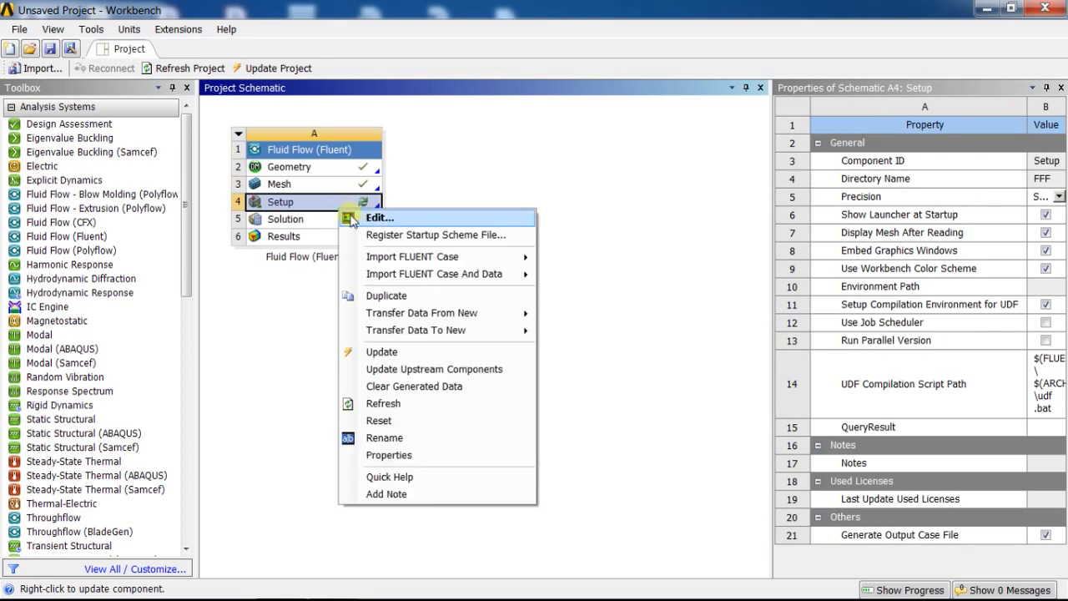
left_click(359, 219)
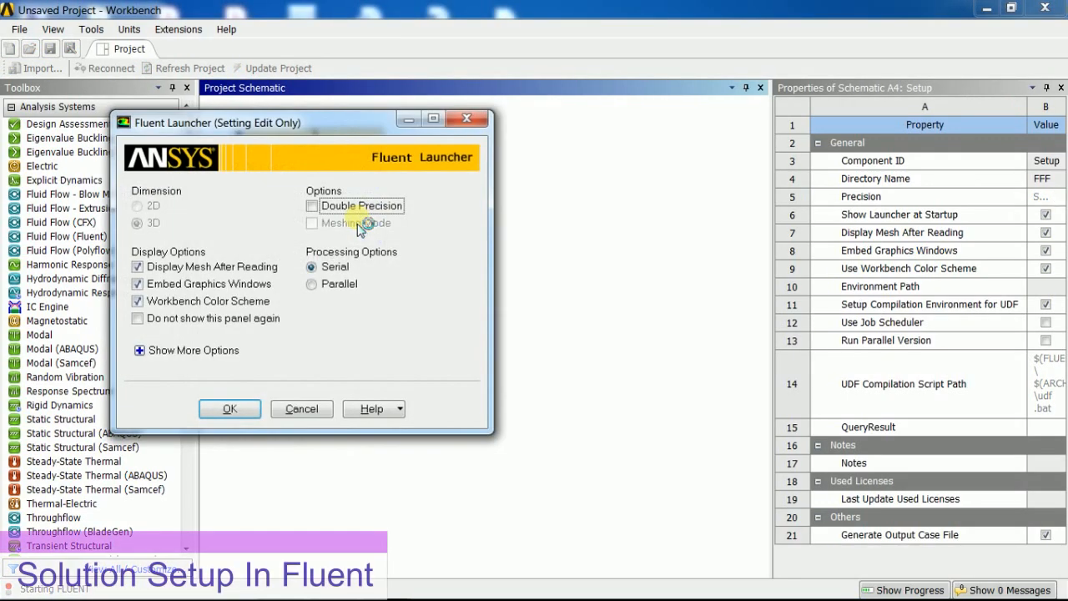
left_click(312, 206)
left_click(245, 408)
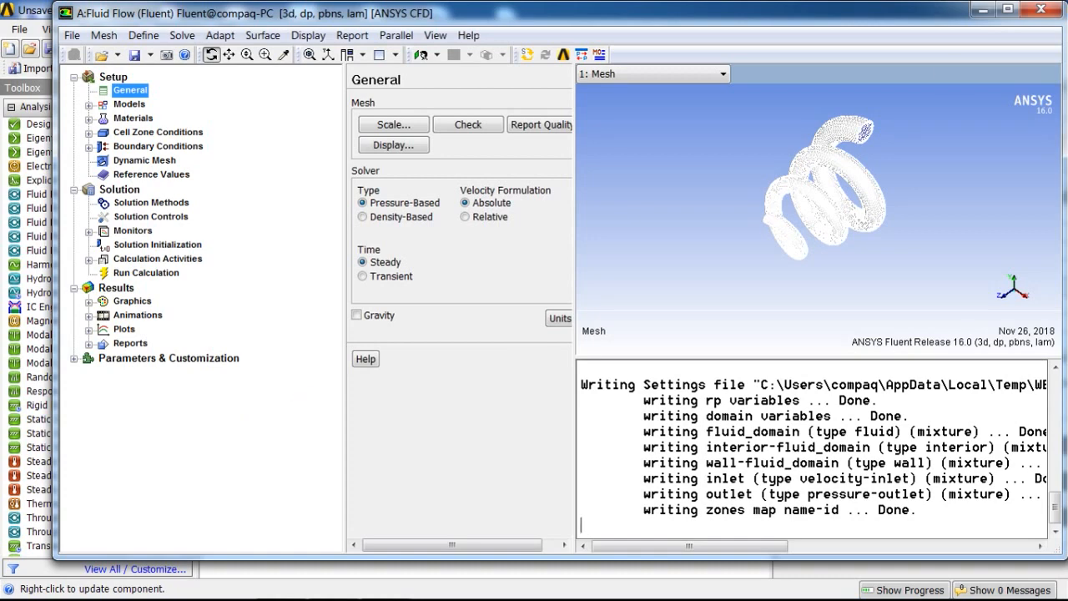
left_click(1008, 9)
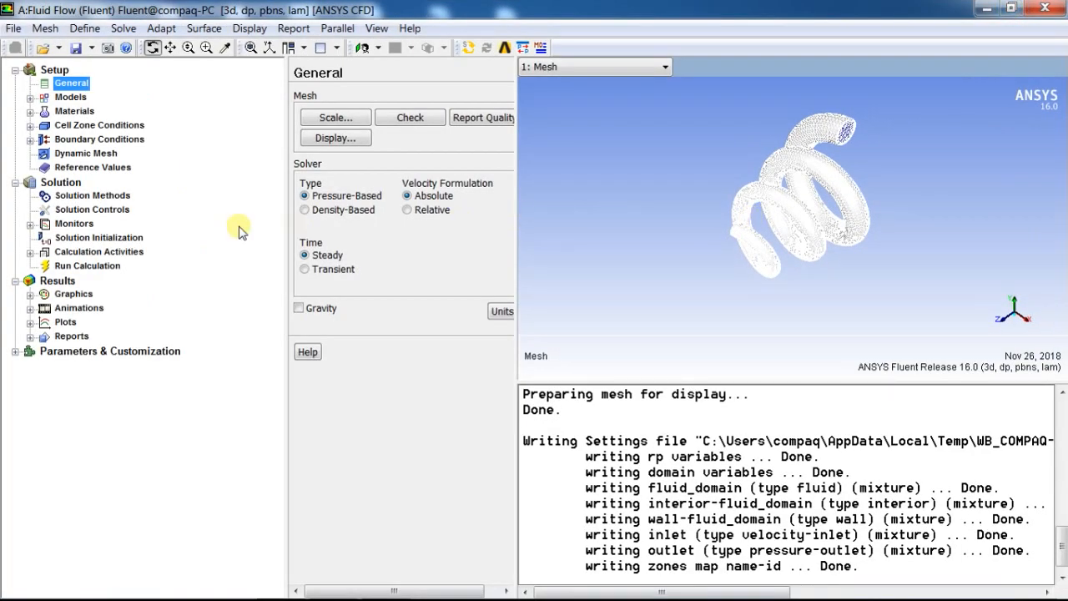
Set the viscous model to Standard k-epsilon (2 eqn) with Enhanced Wall Treatment.
left_click(71, 97)
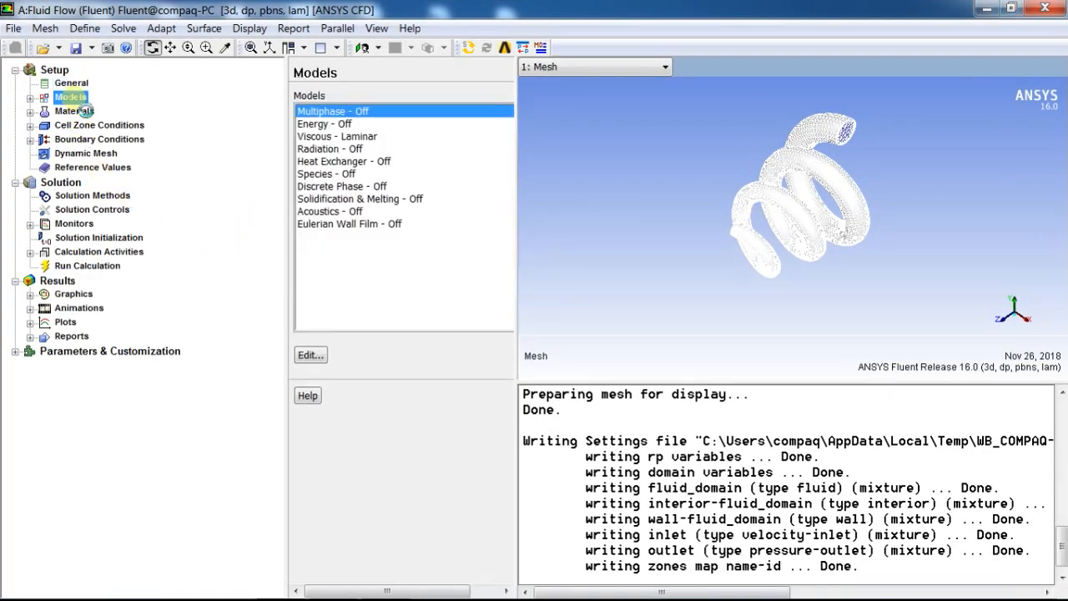
double_click(324, 138)
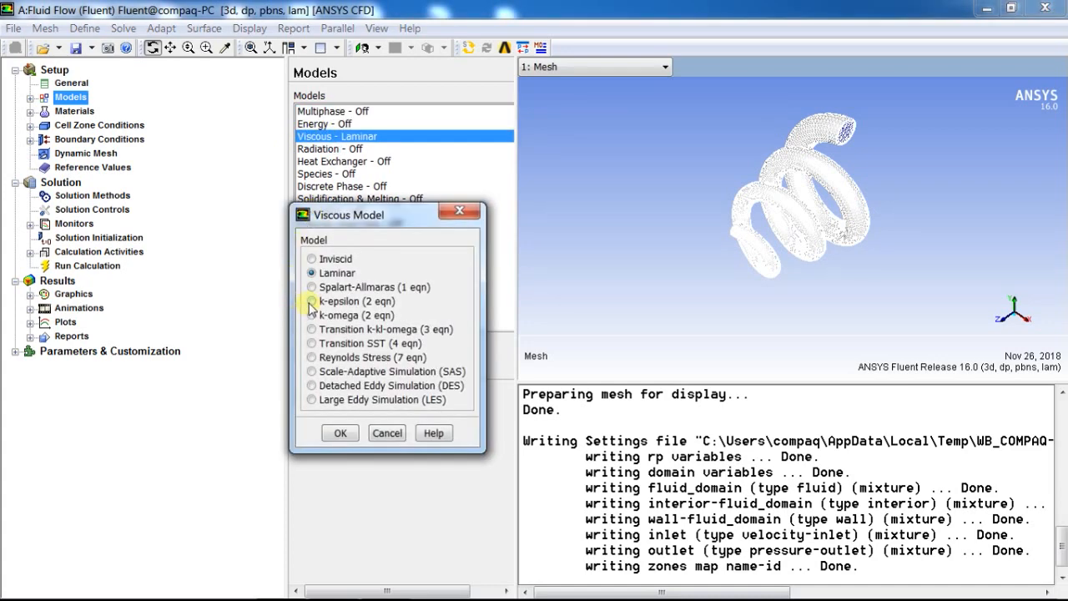
left_click(312, 301)
left_click(312, 355)
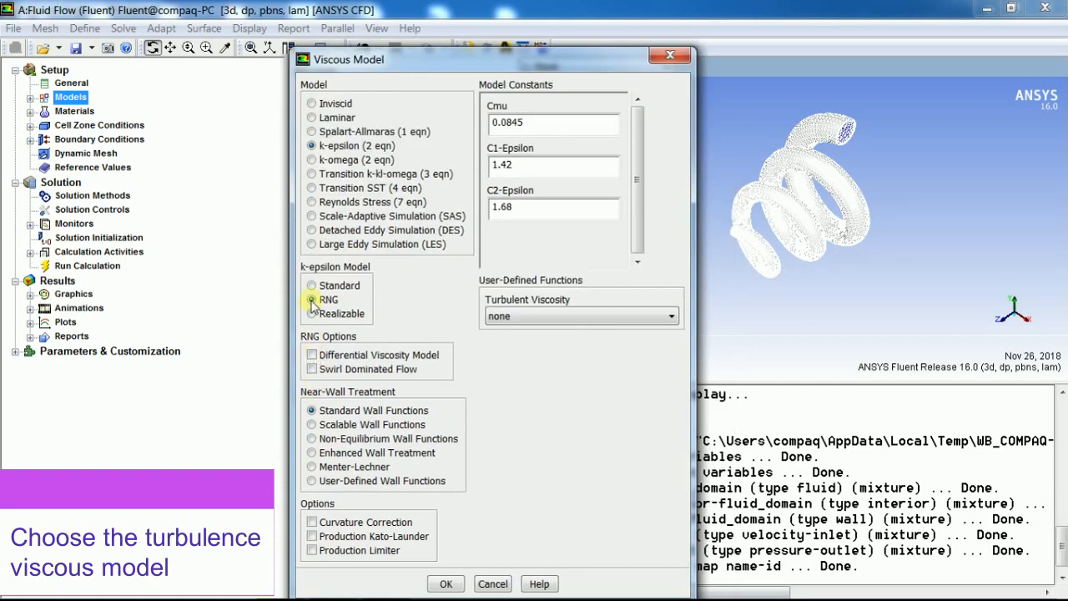
left_click(312, 286)
left_click(311, 397)
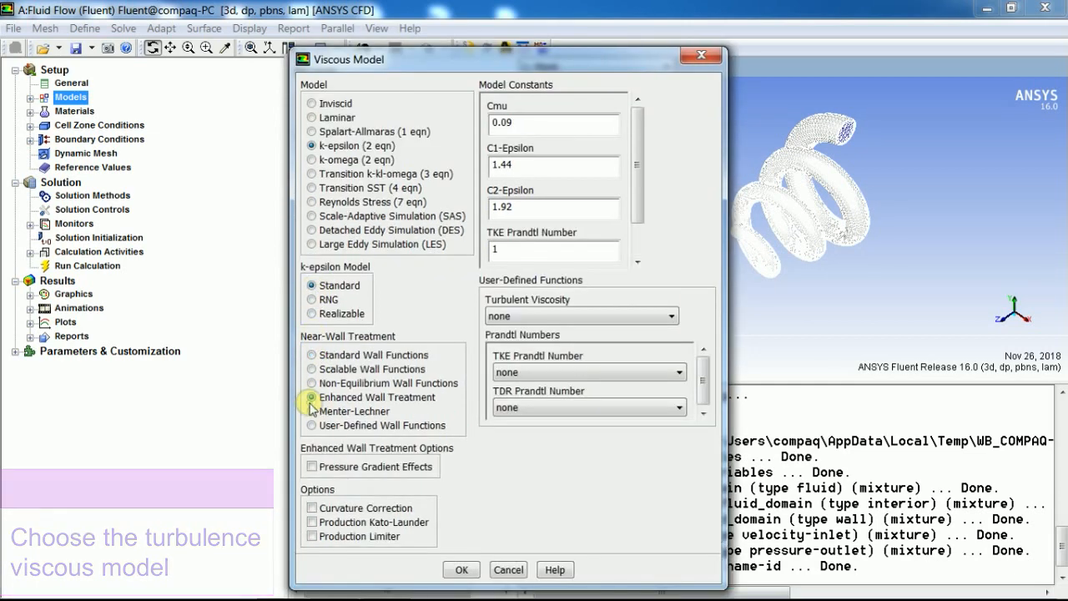
left_click(460, 571)
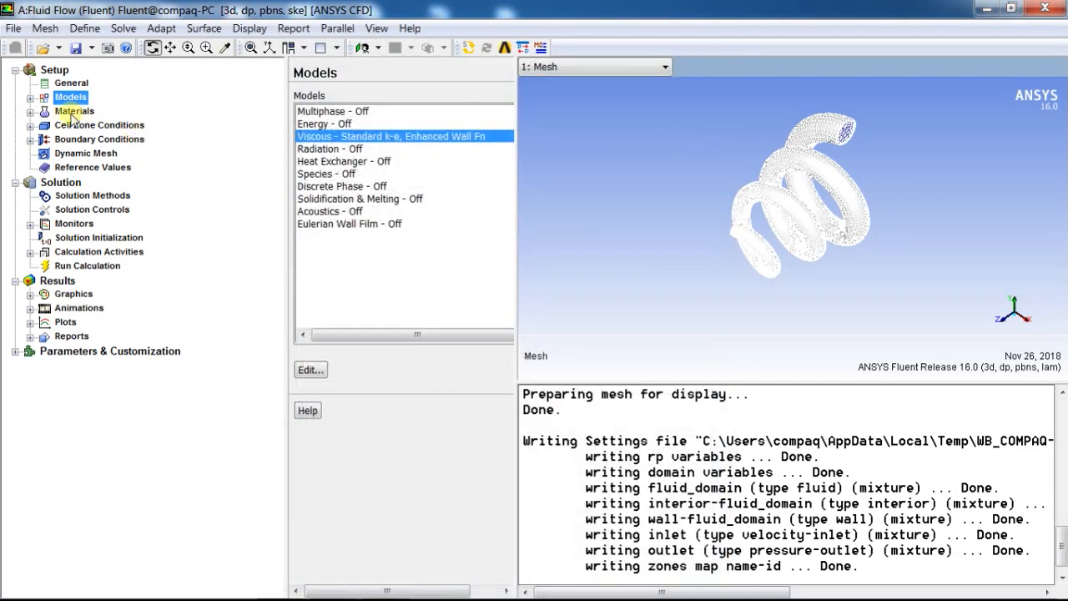
Add water-liquid (h2o<l>) from the Fluent database to the case's fluid materials.
left_click(73, 111)
double_click(309, 111)
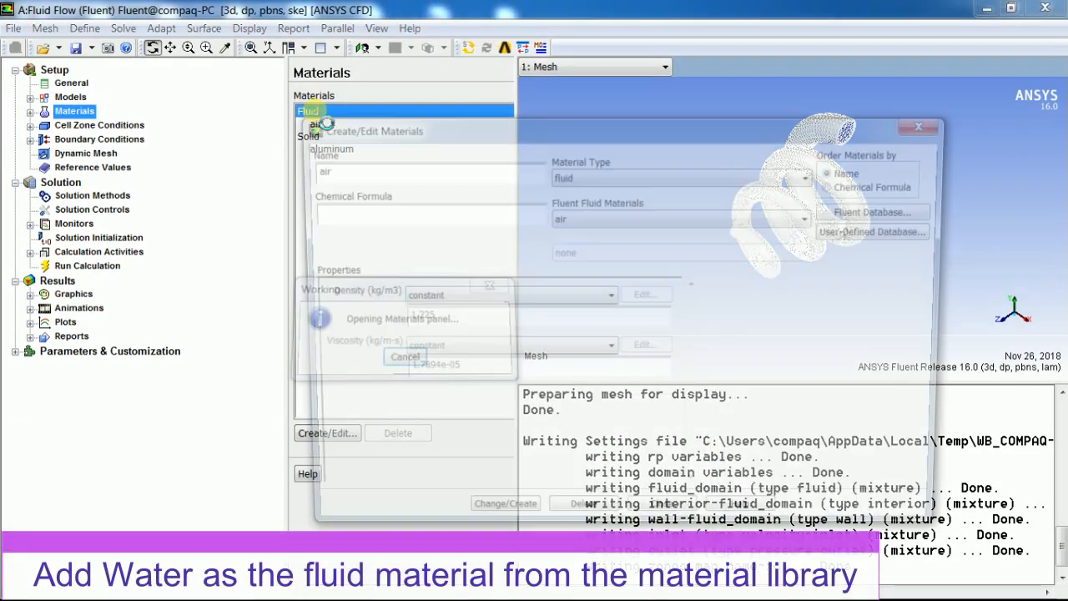
left_click(886, 211)
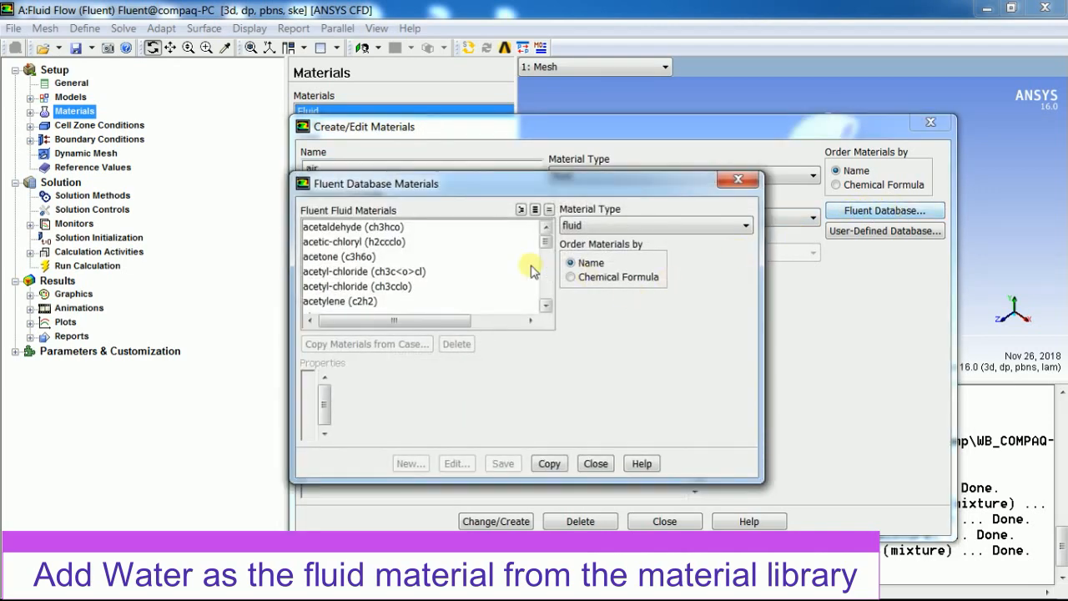
left_click_drag(545, 242, 544, 294)
left_click(361, 273)
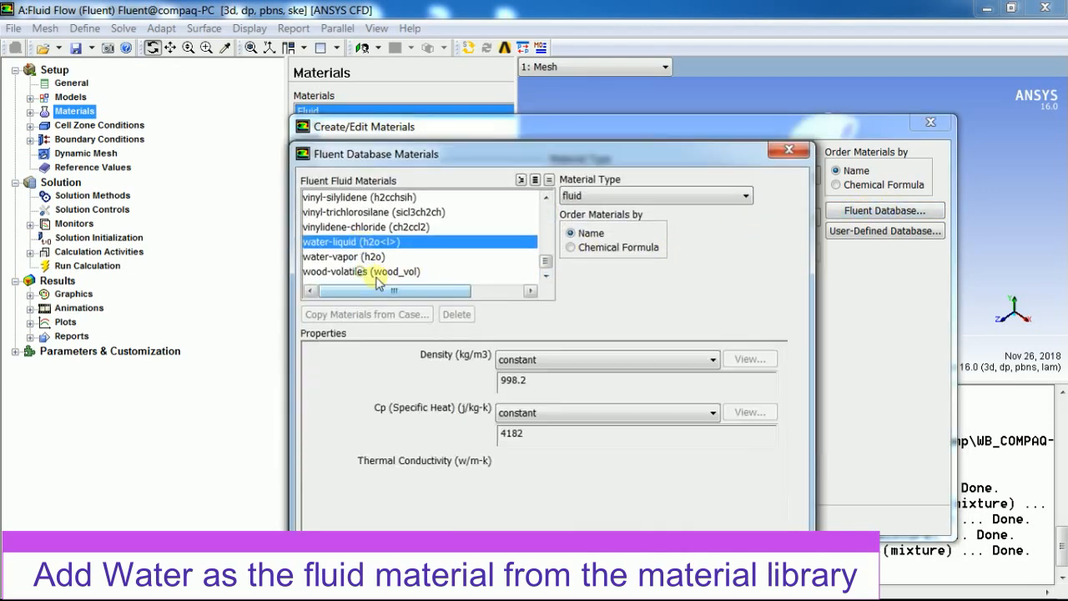
left_click(574, 583)
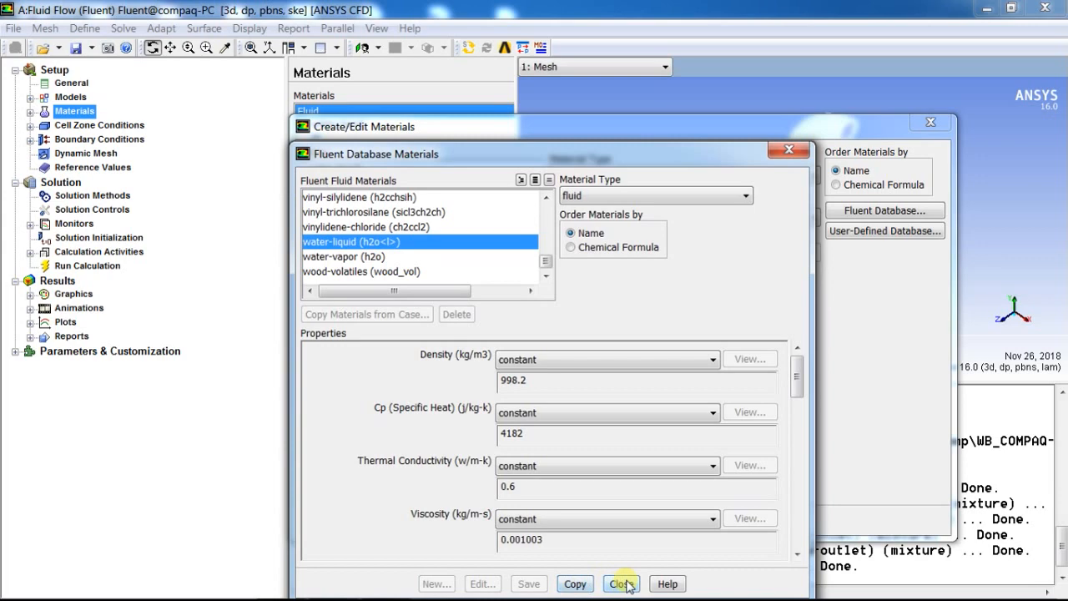
left_click(621, 583)
left_click(505, 521)
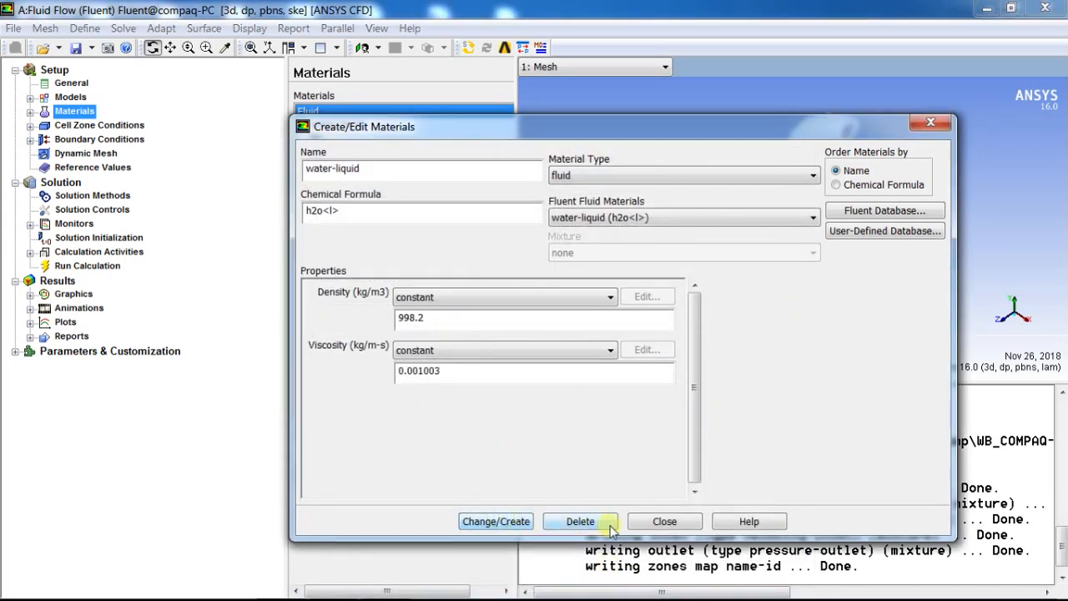
left_click(662, 522)
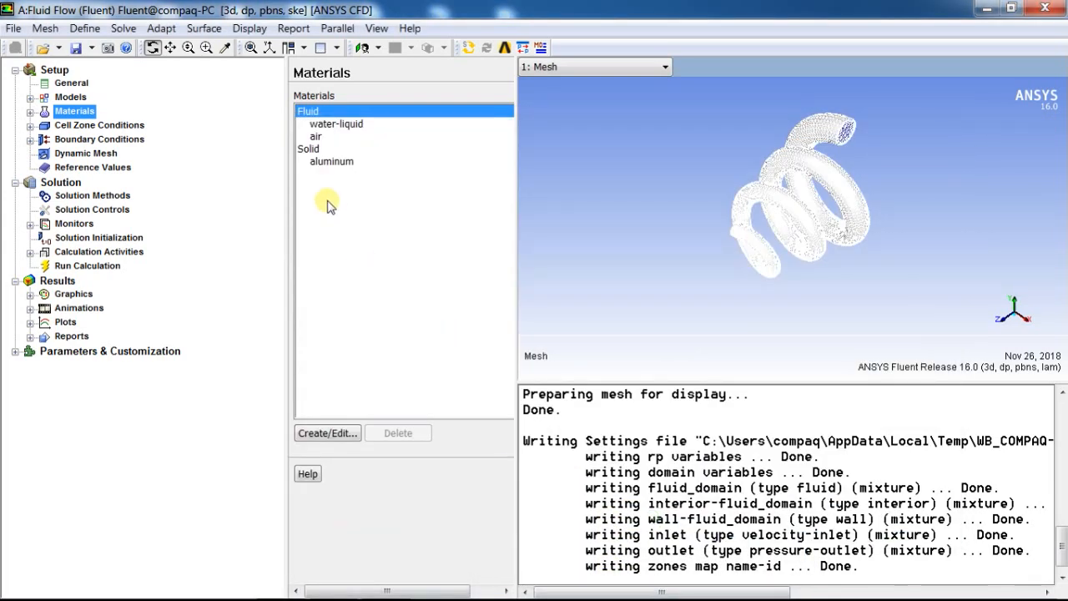
Assign water-liquid as the material of the fluid_domain cell zone and accept the default operating conditions.
left_click(85, 126)
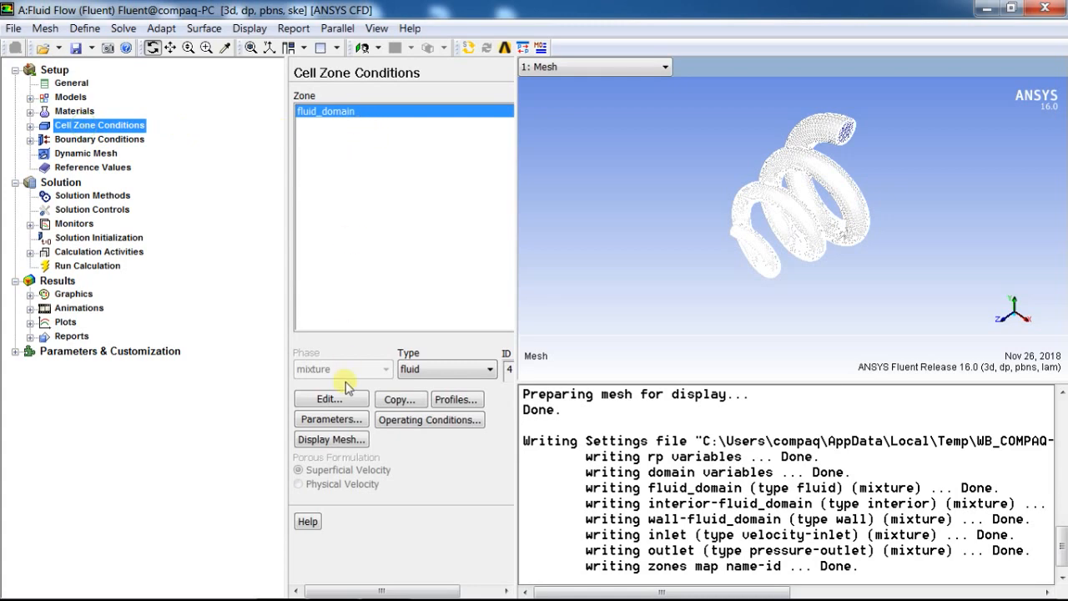
left_click(334, 400)
left_click(432, 115)
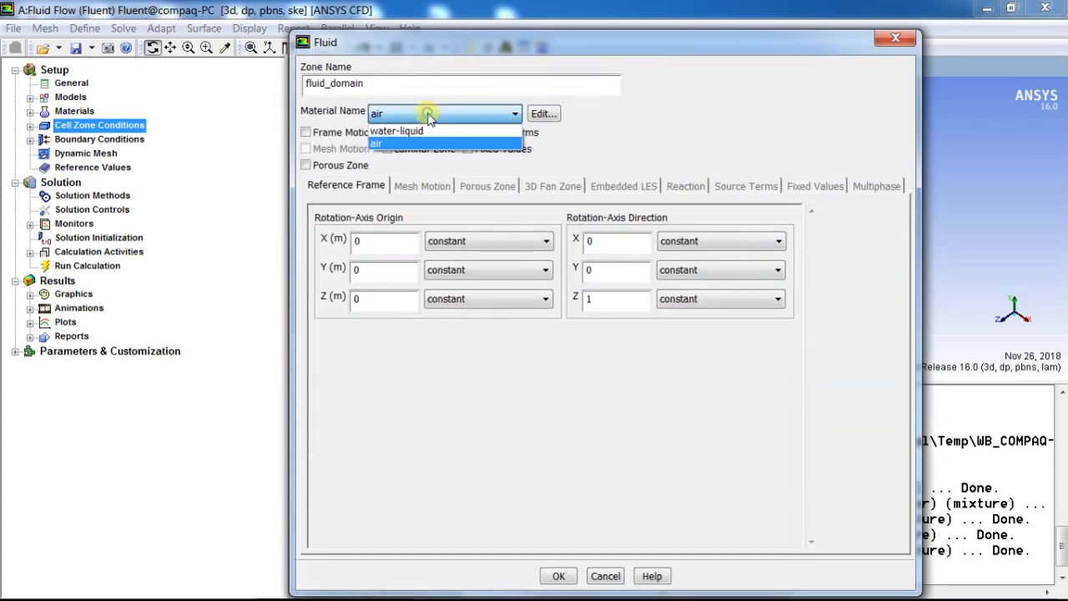
left_click(407, 134)
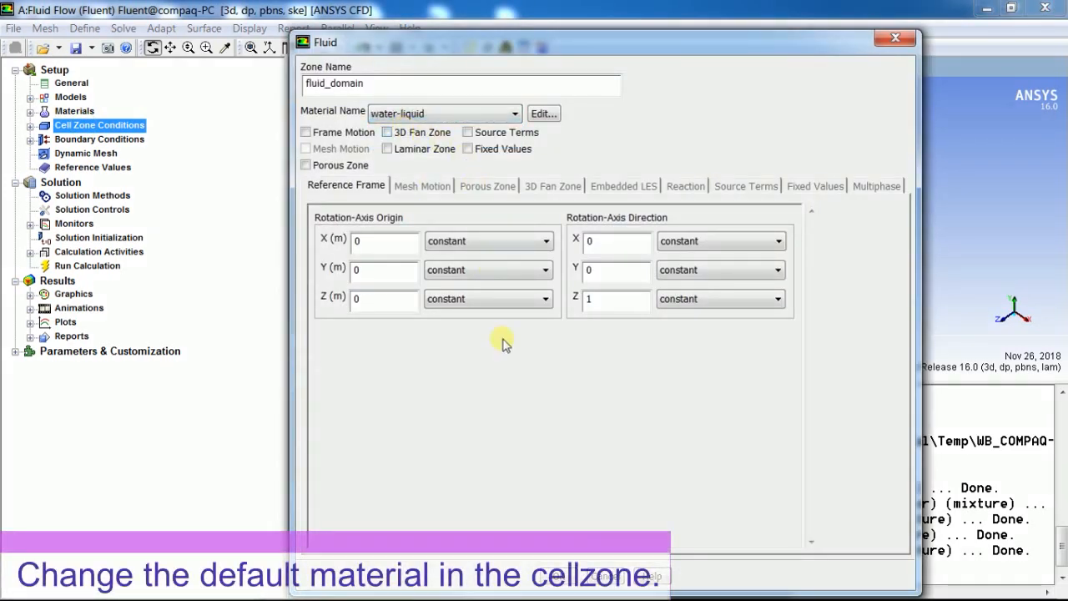
left_click(544, 574)
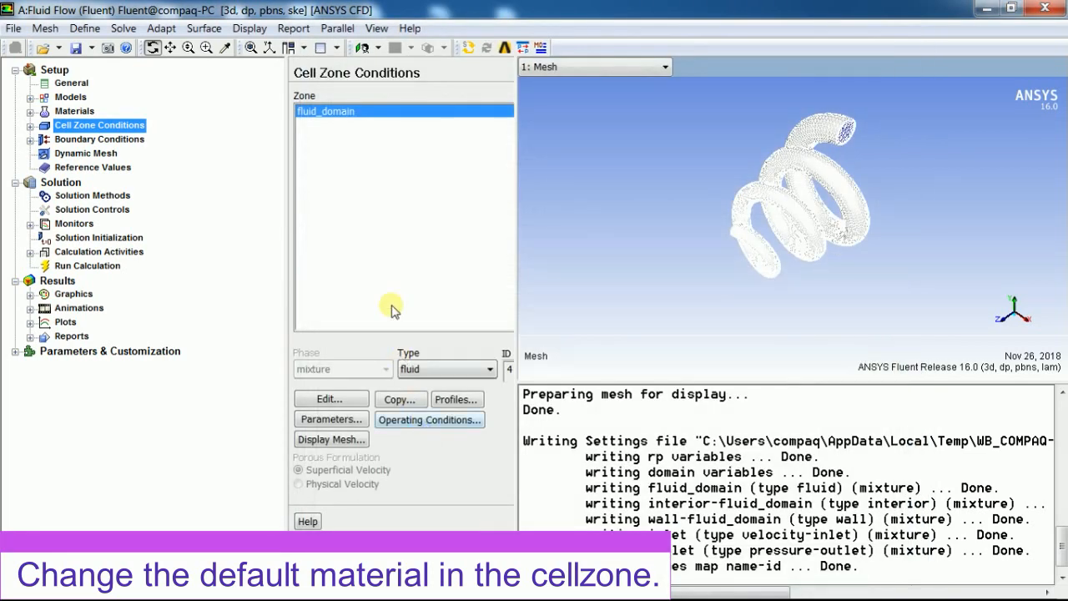
left_click(395, 421)
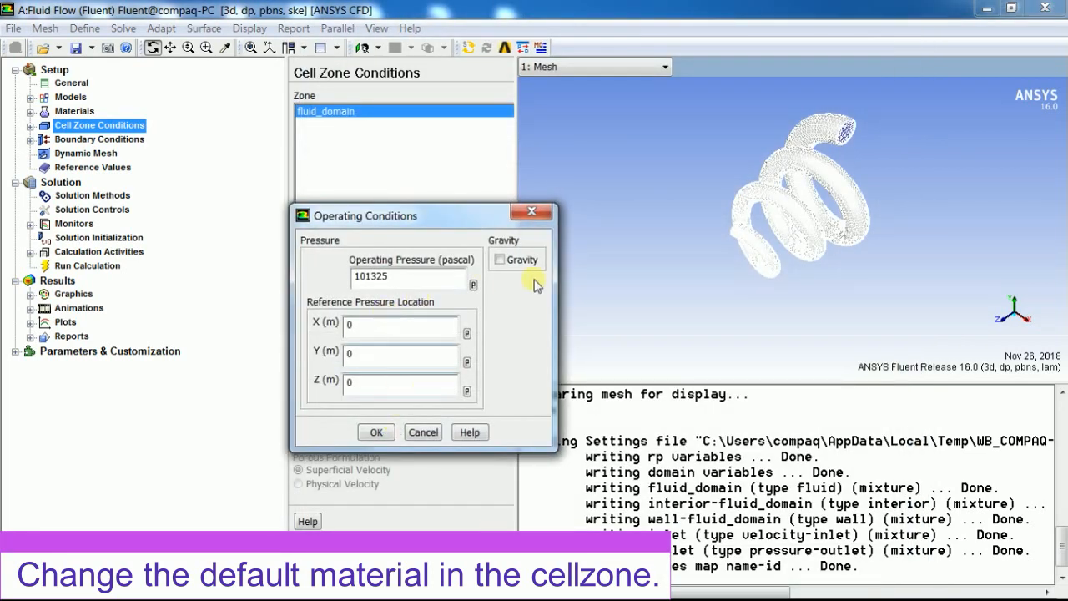
left_click(382, 431)
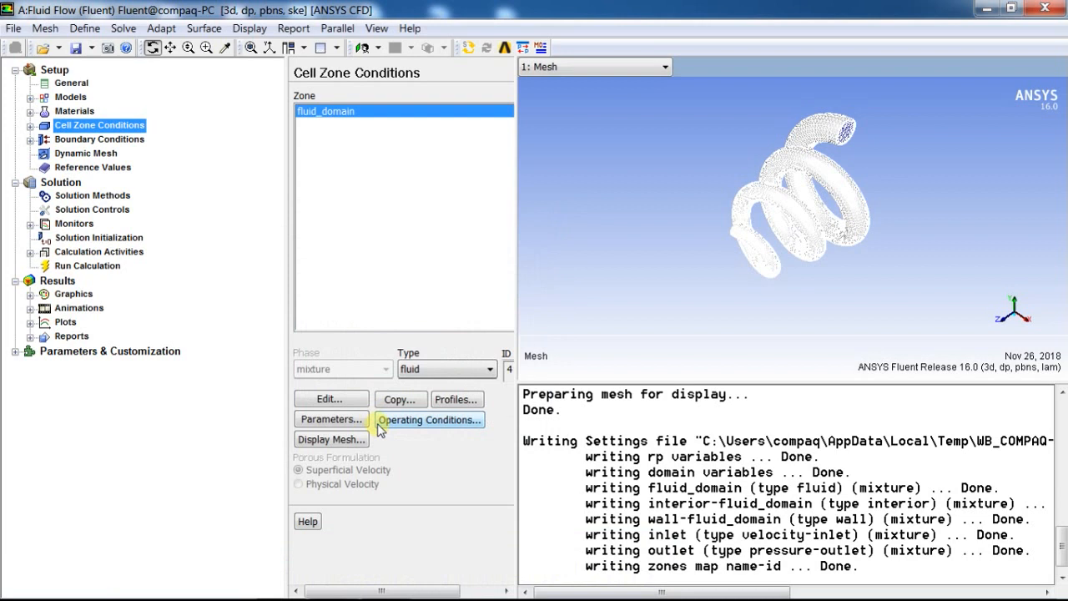
Set the velocity magnitude of the inlet boundary to 0.1 m/s, keeping the default turbulence settings.
left_click(101, 140)
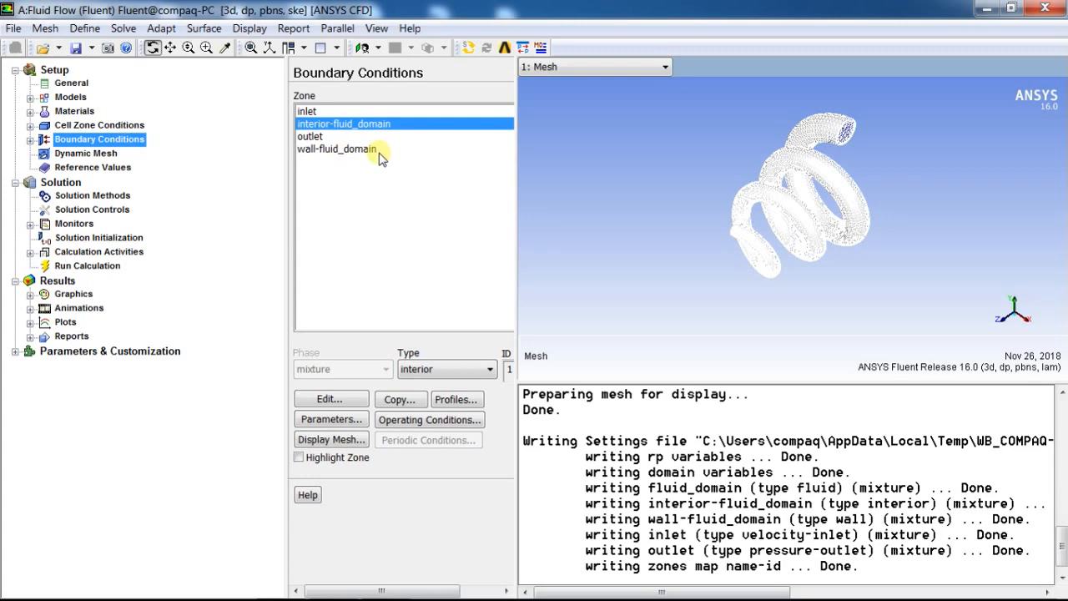
left_click(306, 111)
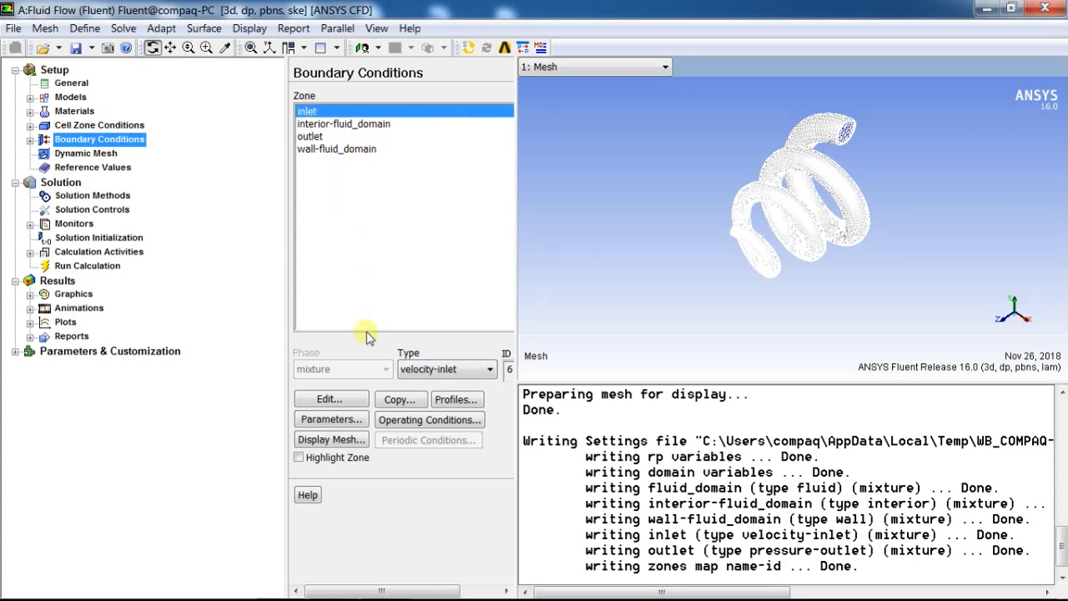
left_click(342, 398)
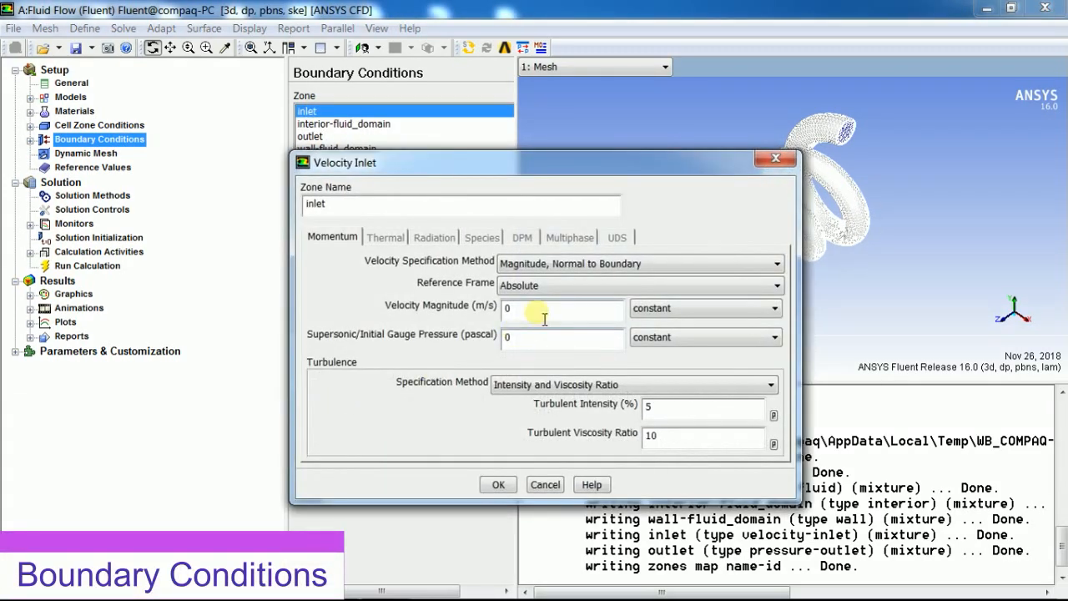
double_click(538, 310)
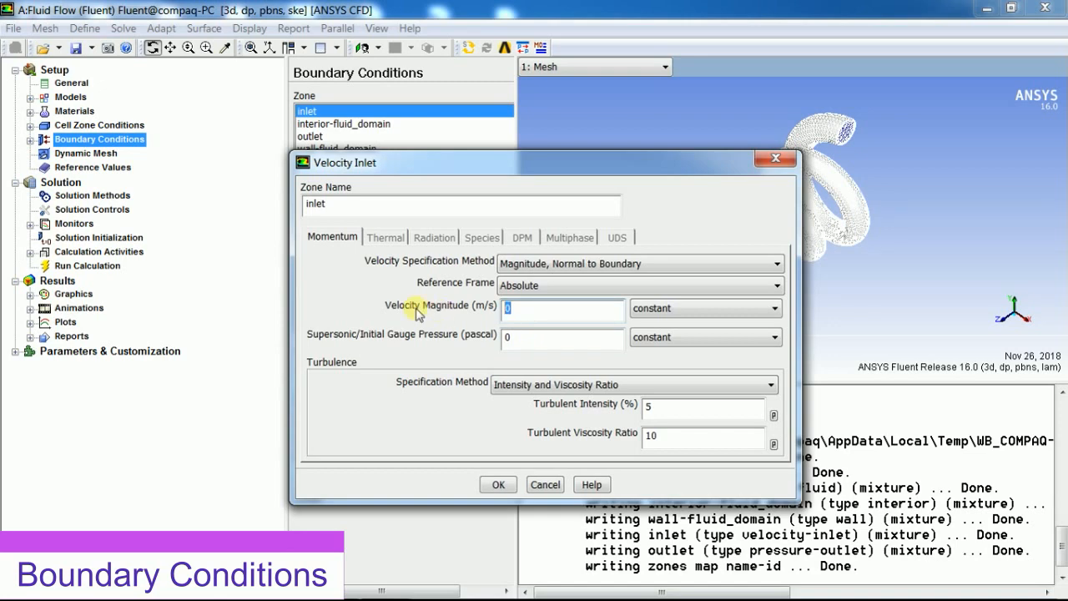
type("0.1")
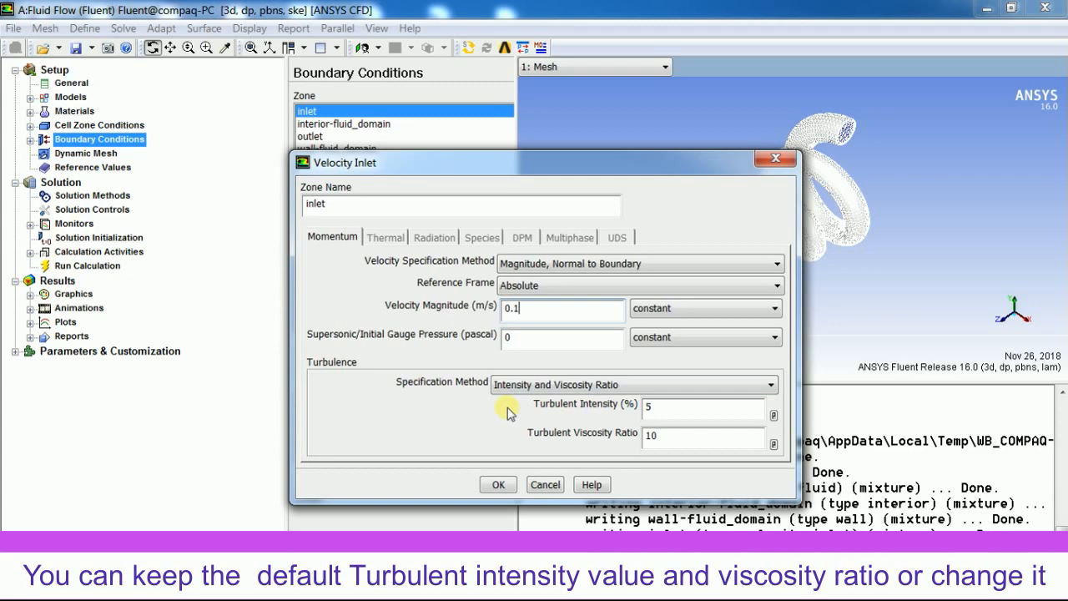
left_click(497, 486)
Review the boundary condition settings of the outlet and wall-fluid_domain zones.
left_click(319, 141)
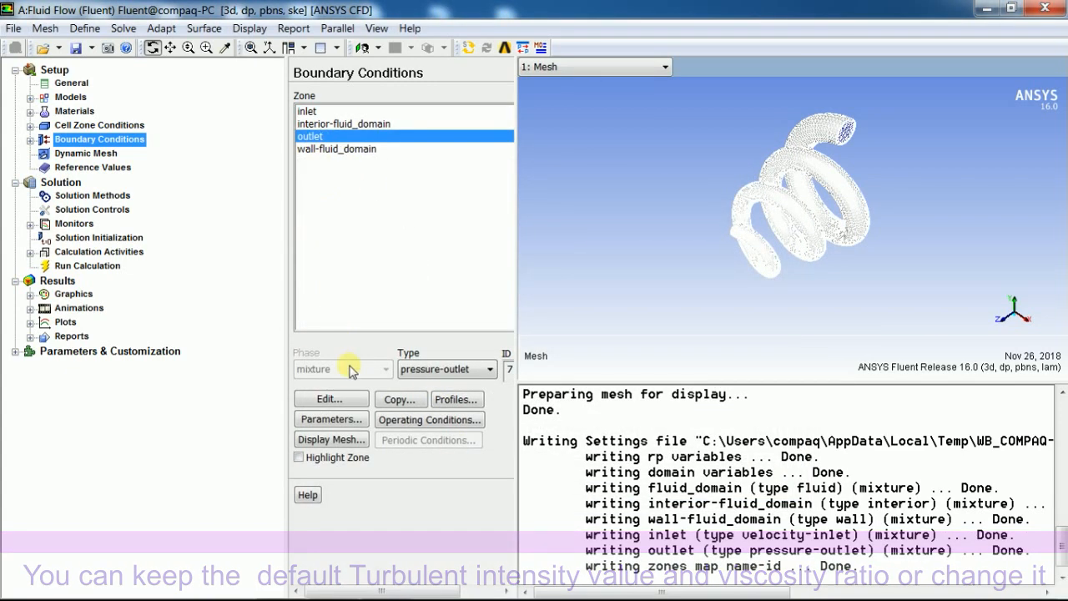
left_click(346, 400)
left_click(332, 150)
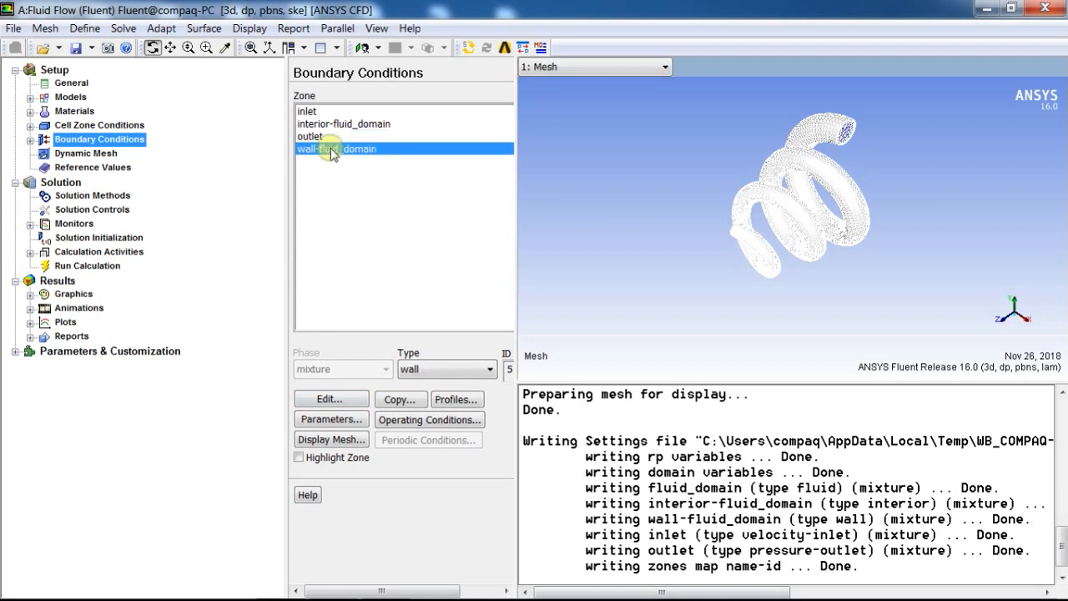
Set the gradient scheme to Green-Gauss Cell Based and both turbulent kinetic energy and dissipation rate to Second Order Upwind.
left_click(92, 195)
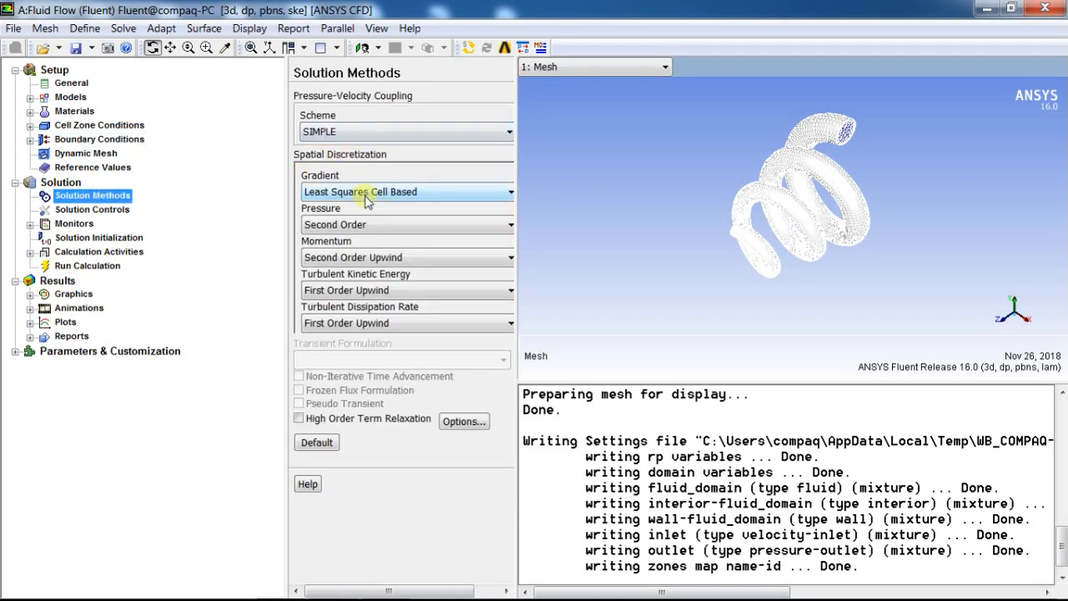
left_click(366, 196)
left_click(367, 209)
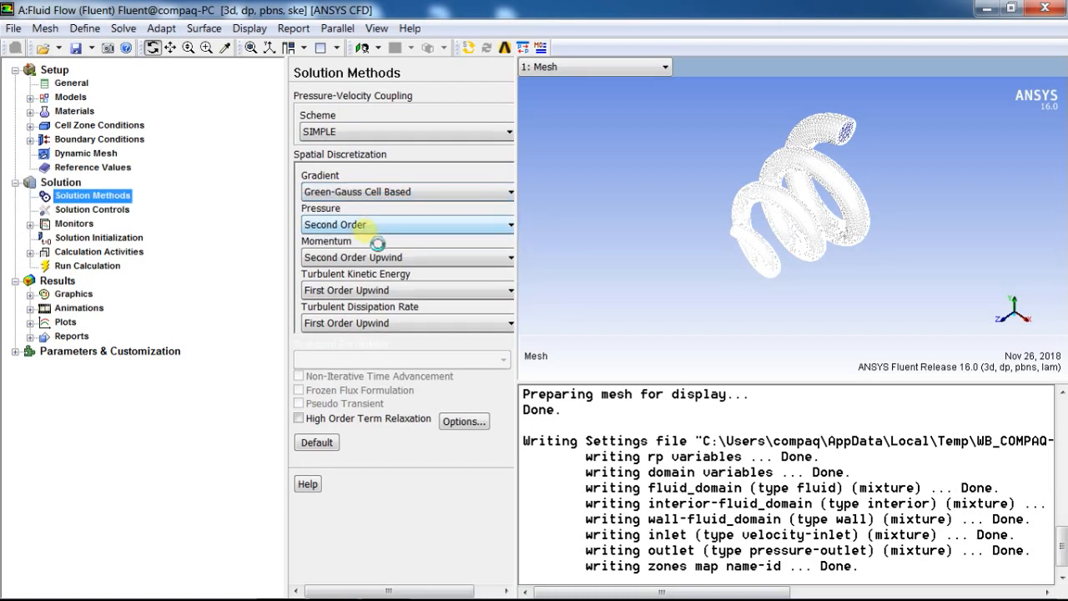
left_click(358, 291)
left_click(349, 319)
left_click(349, 324)
left_click(355, 350)
Initialize the solution with Standard Initialization computed from all-zones.
left_click(90, 211)
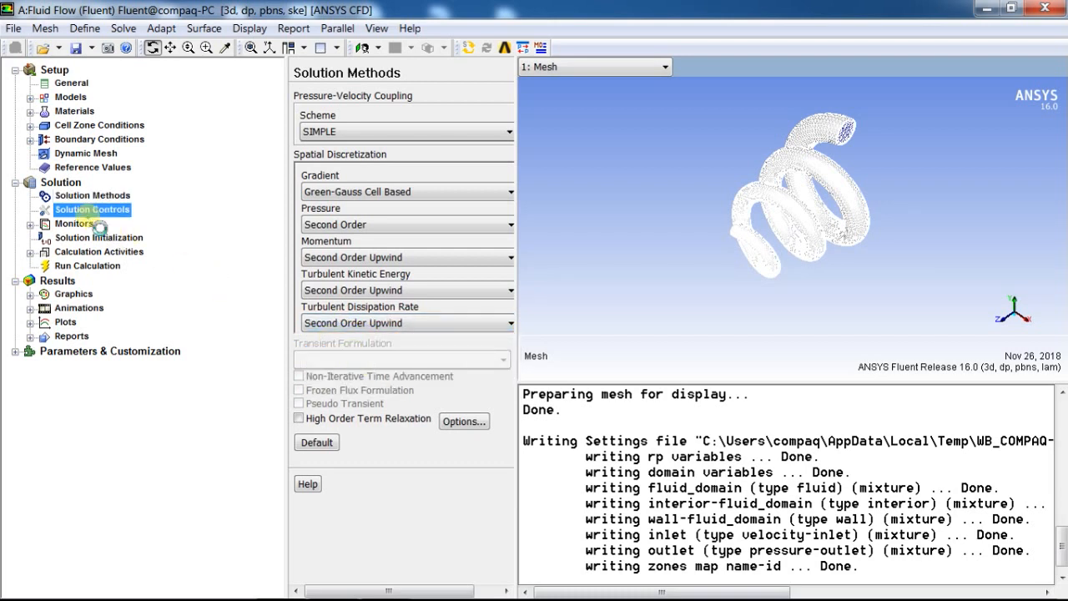
left_click(89, 226)
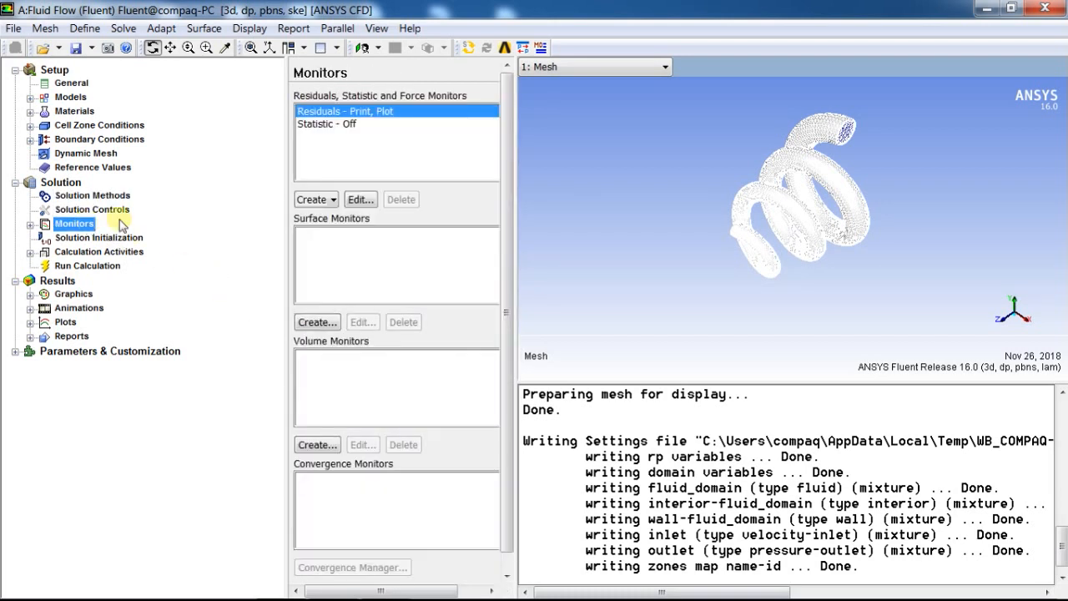
left_click(99, 238)
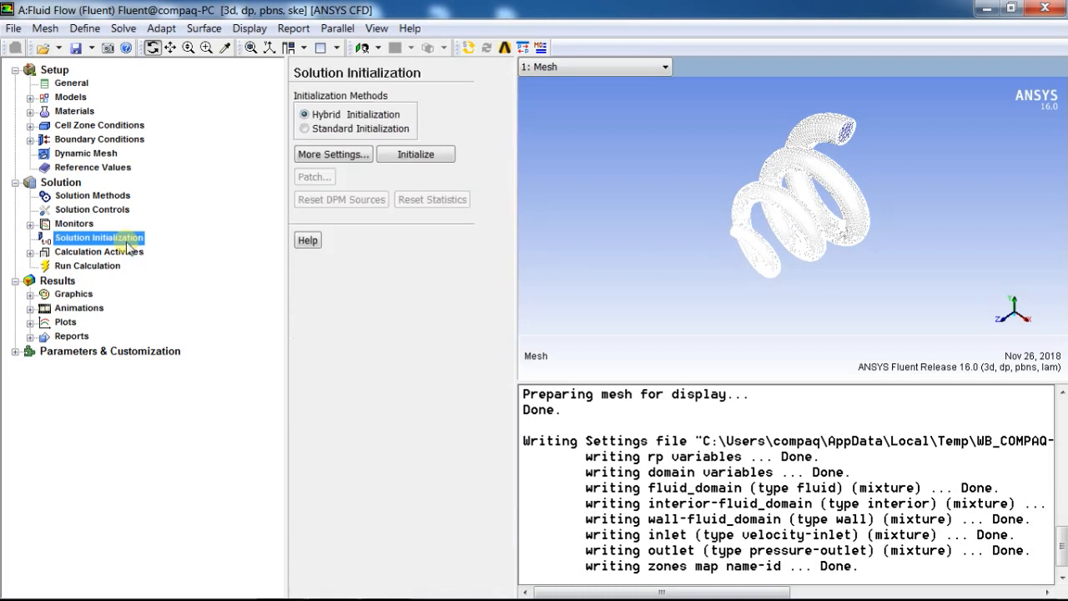
left_click(322, 130)
left_click(430, 168)
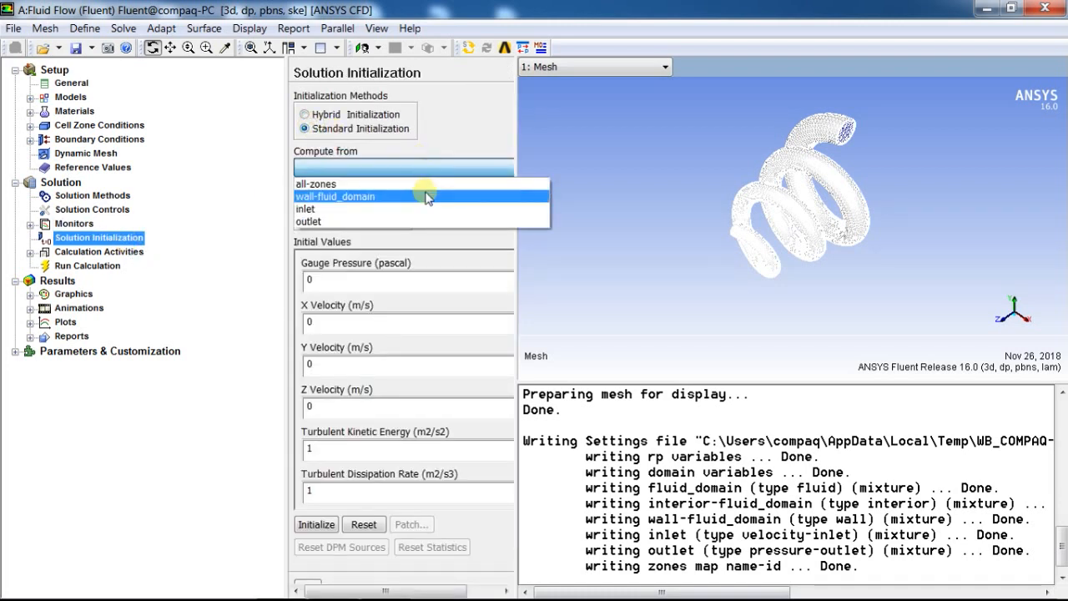
left_click(401, 184)
left_click(315, 525)
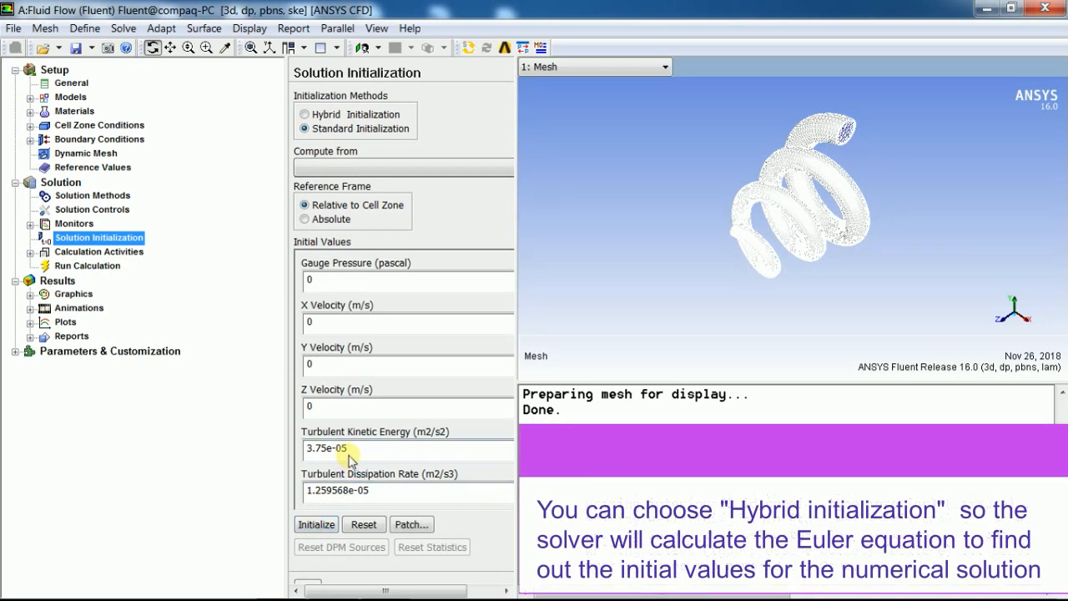
Set the number of iterations to 100 and run the calculation twice in succession.
left_click(117, 251)
left_click(116, 266)
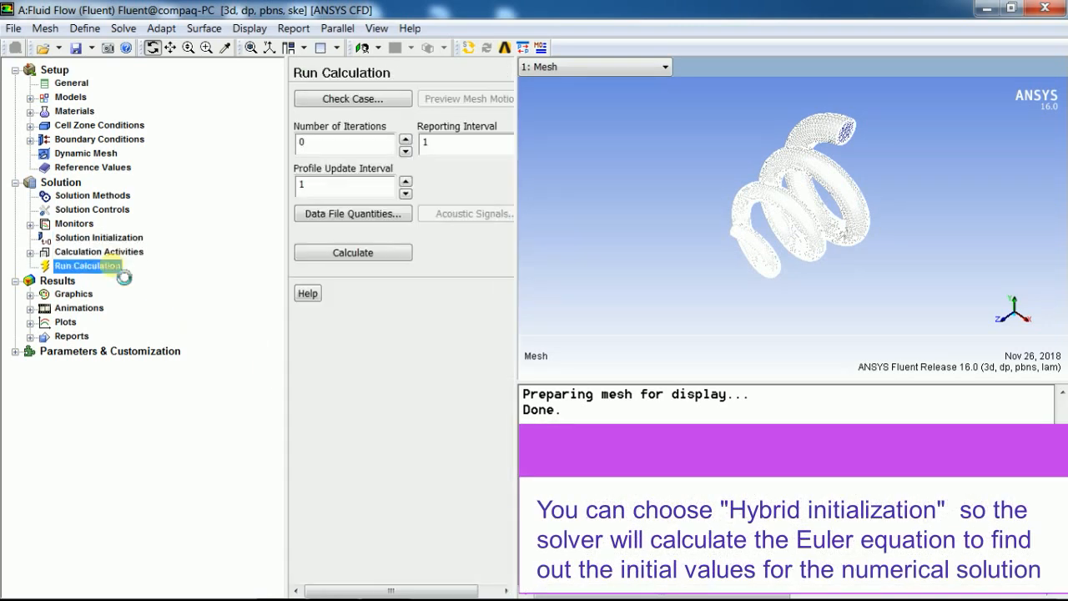
double_click(310, 142)
type("1")
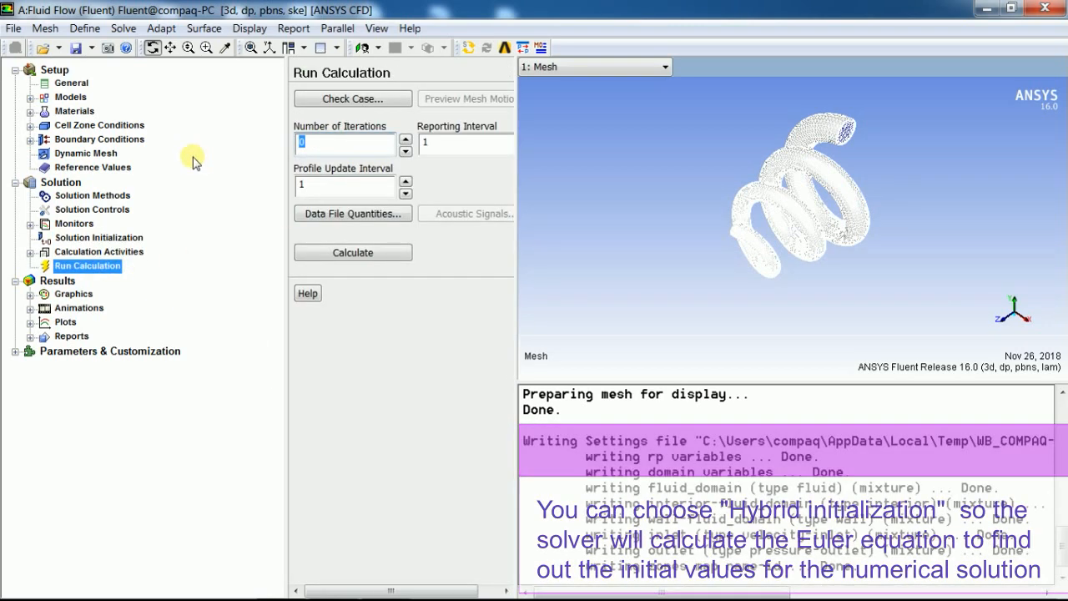
type("00")
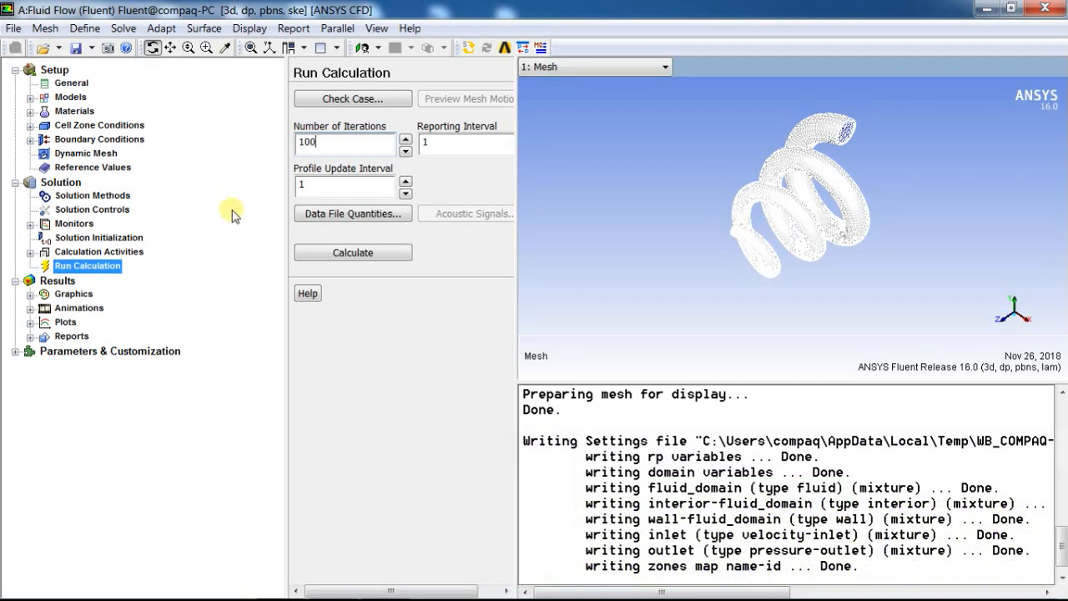
left_click(355, 253)
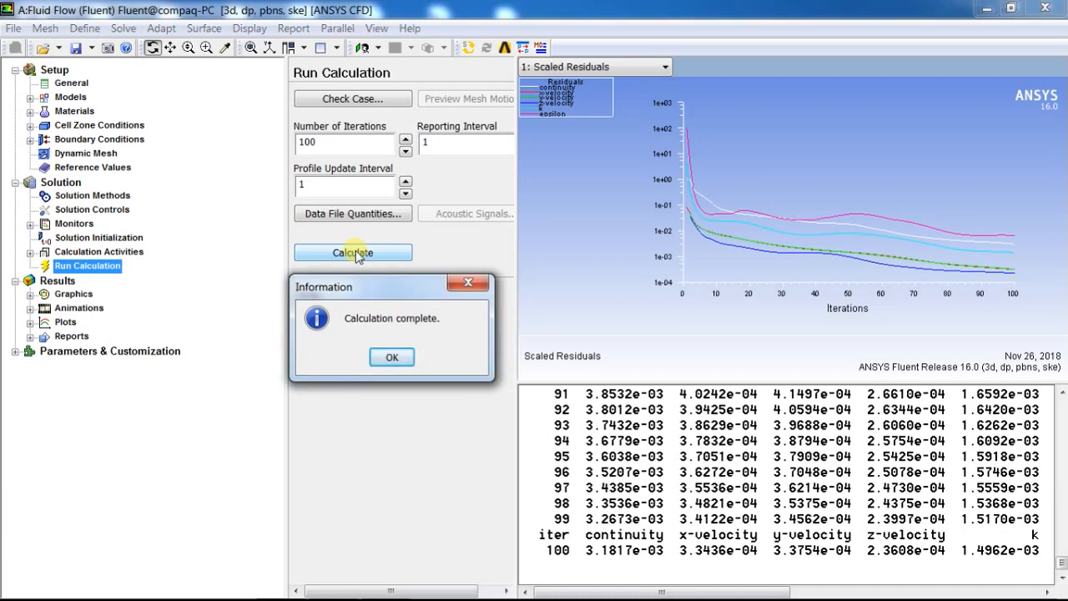
left_click(396, 357)
left_click(354, 252)
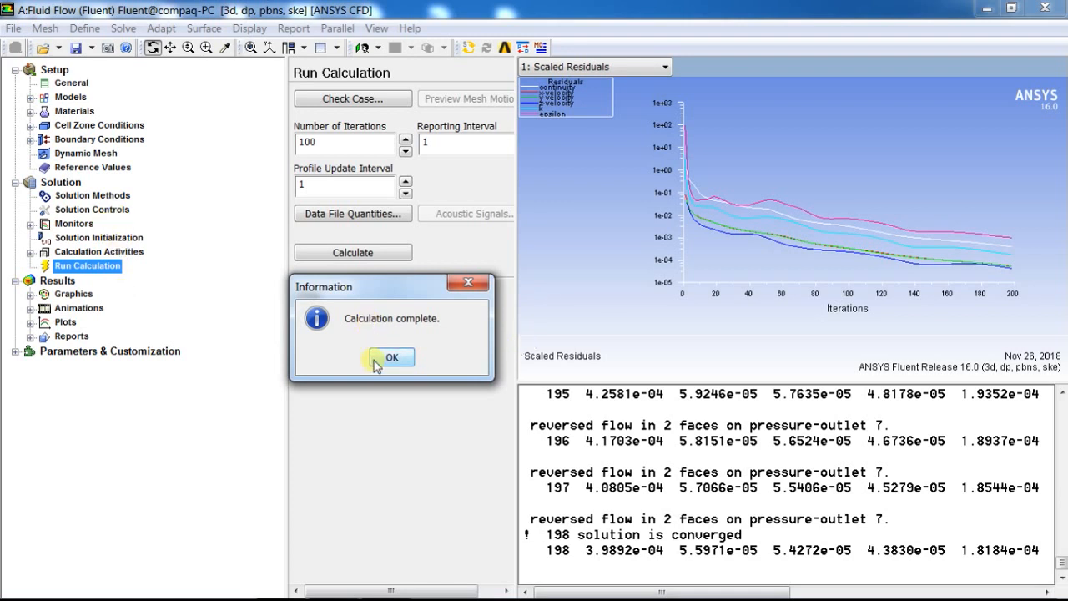
left_click(377, 362)
Review the last iterations in the solver console and save the project.
scroll(647, 483, "up", 3)
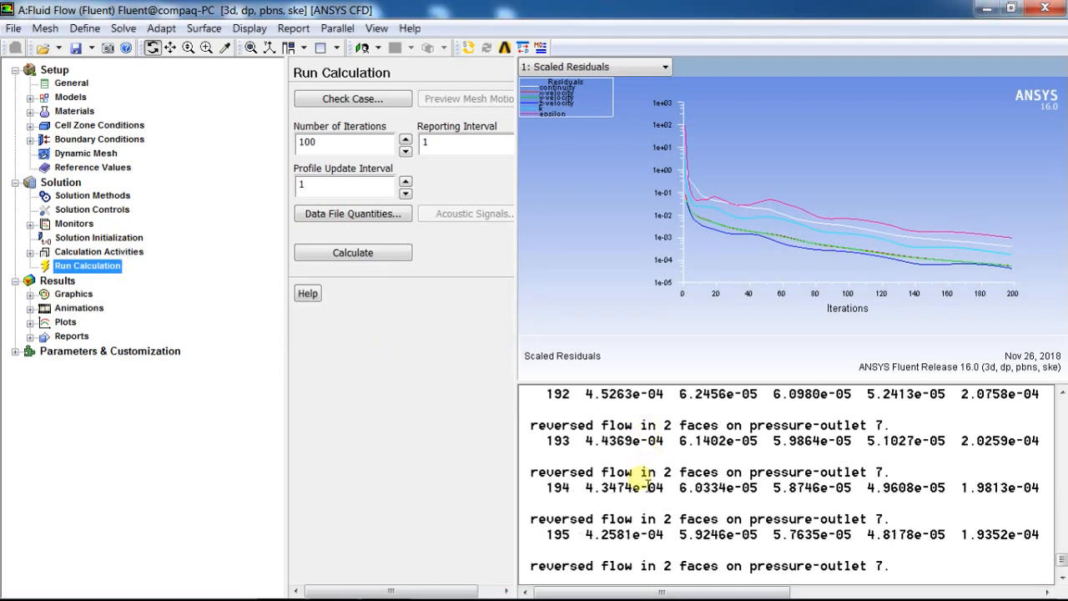
scroll(646, 482, "up", 8)
scroll(647, 483, "down", 12)
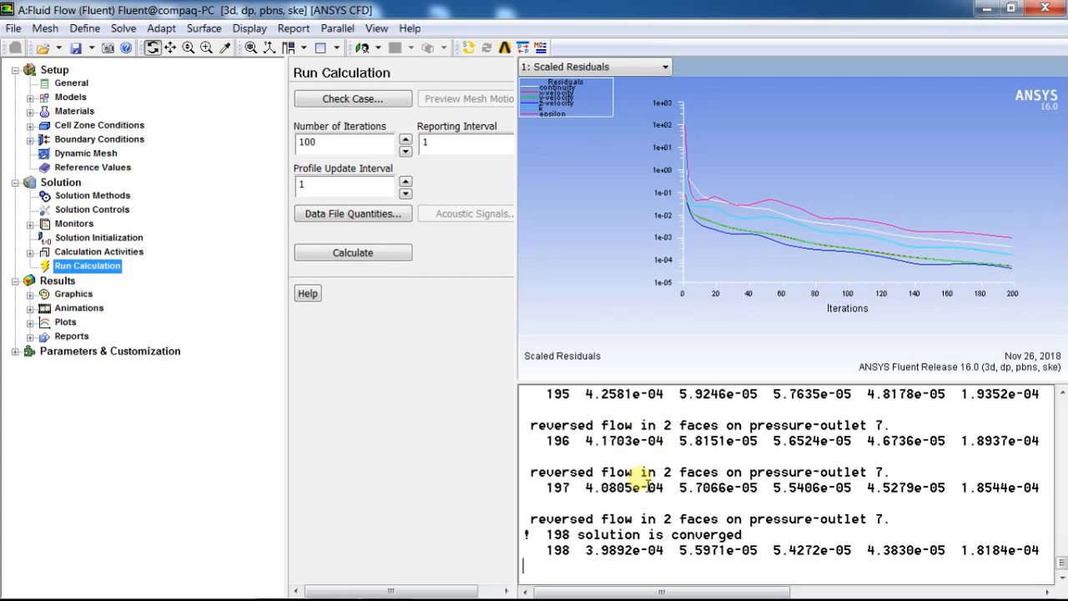
left_click(14, 29)
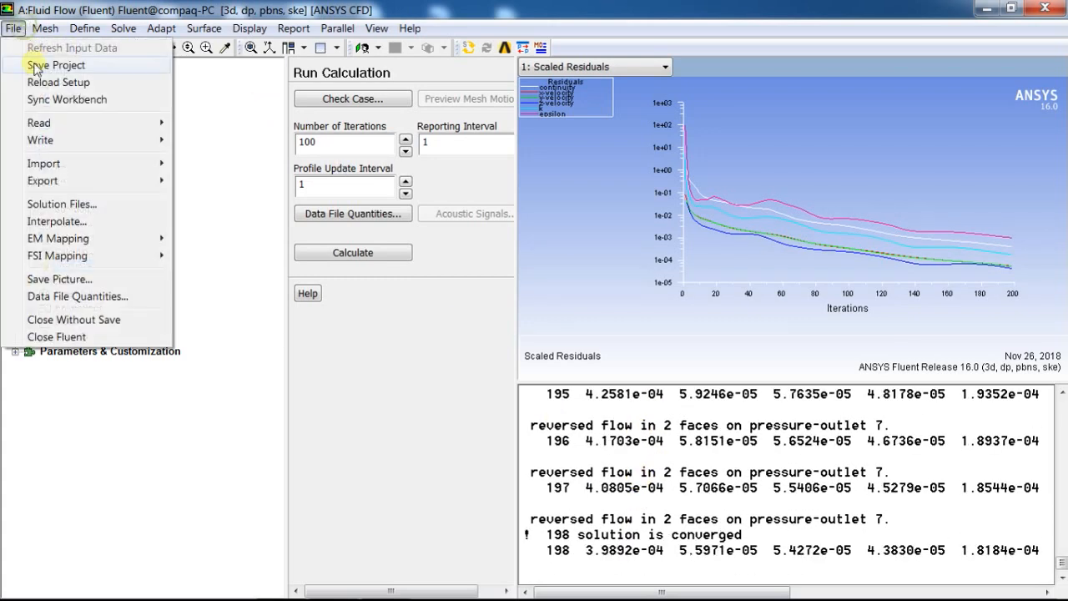
left_click(38, 65)
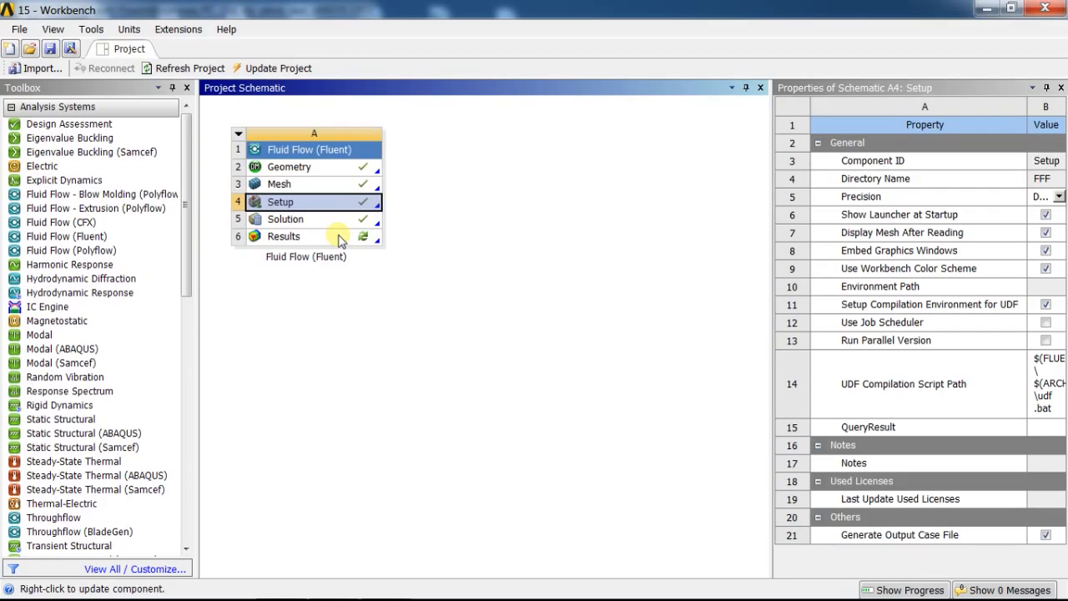
Switch to Workbench, open the Results cell of the Fluid Flow (Fluent) system in CFD-Post, and close Fluent.
double_click(340, 241)
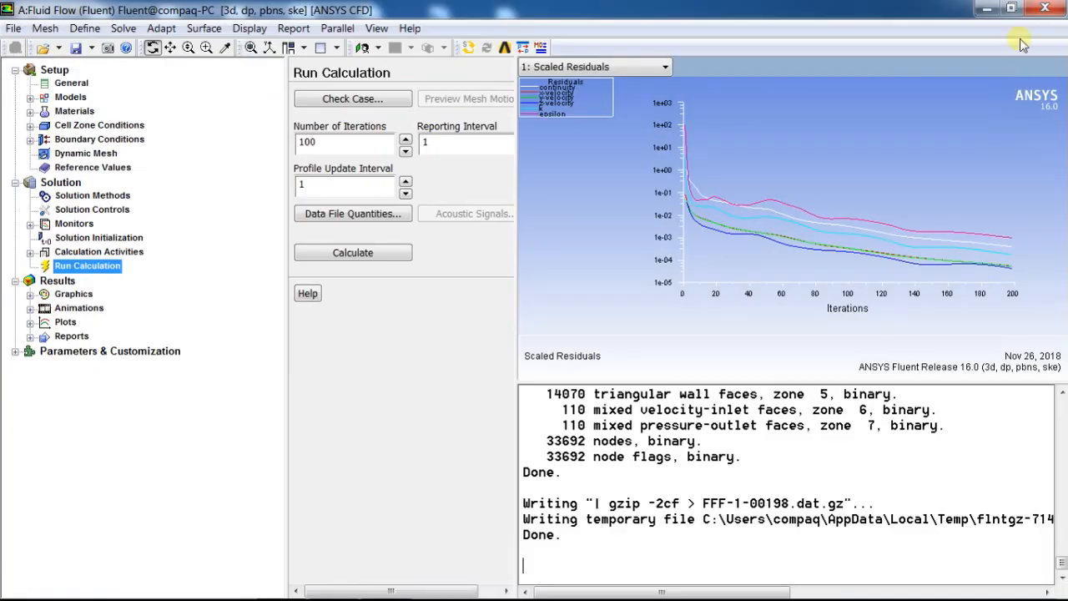
left_click(1045, 8)
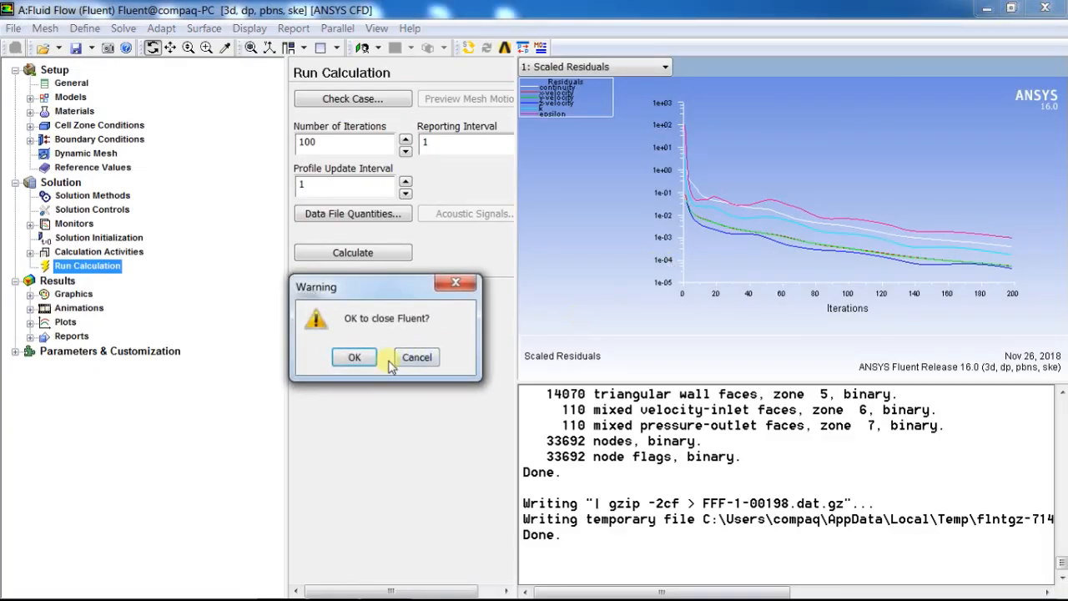
left_click(354, 358)
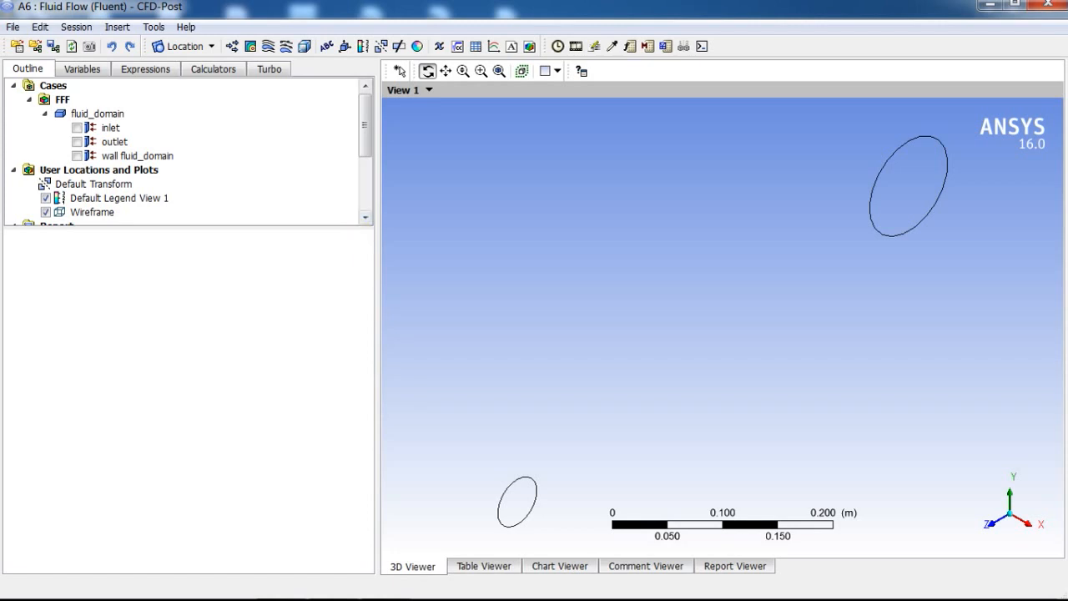
Create a 3D velocity streamline plot starting from the inlet with 100 equally spaced points.
left_click(268, 46)
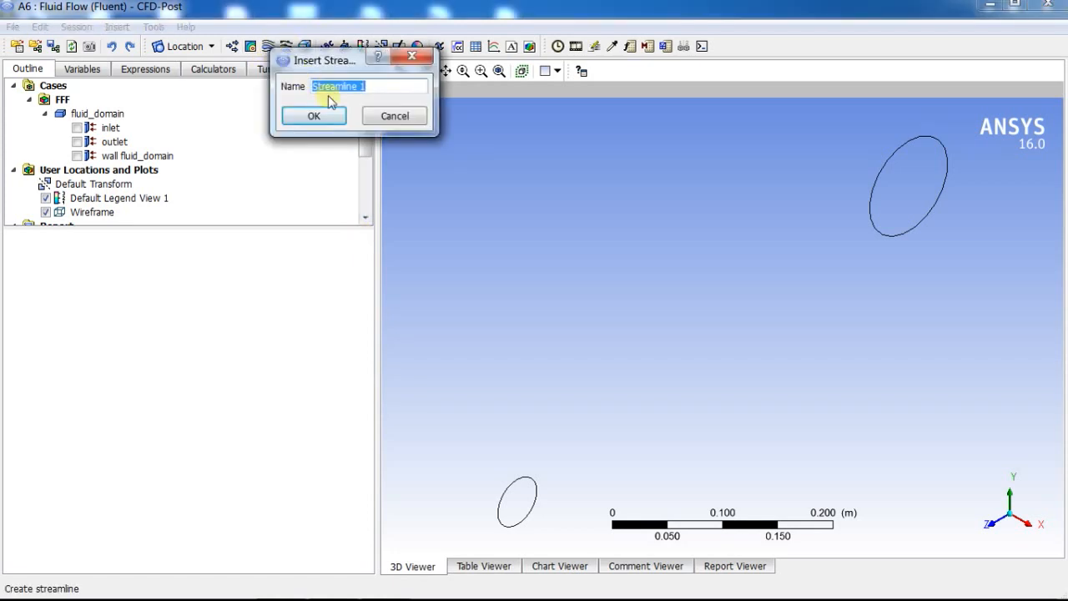
left_click(321, 115)
left_click(171, 336)
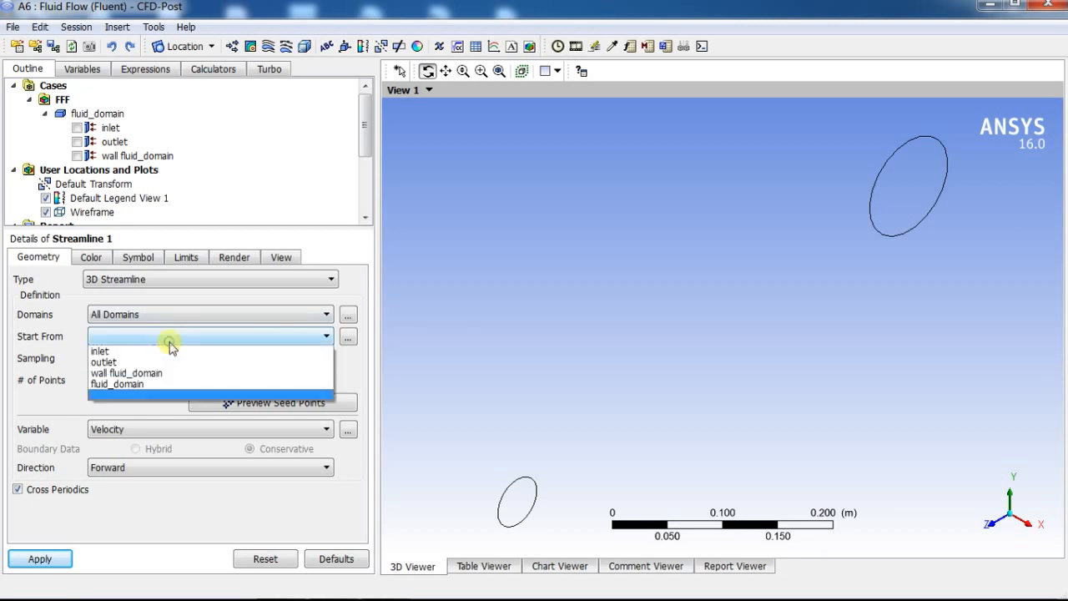
left_click(150, 349)
left_click_drag(134, 390, 42, 397)
type("100")
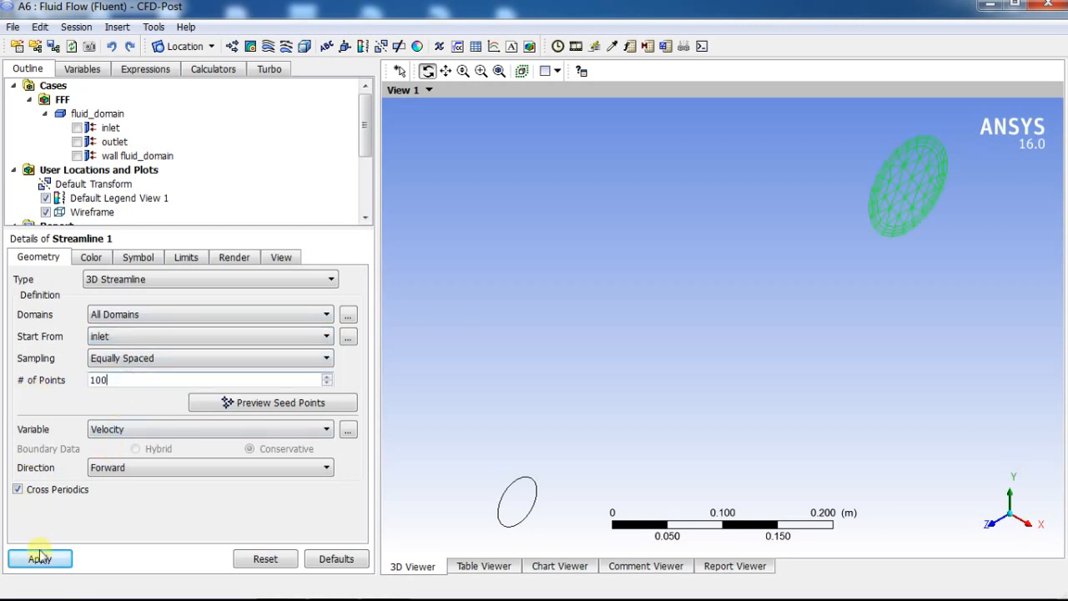
left_click(46, 555)
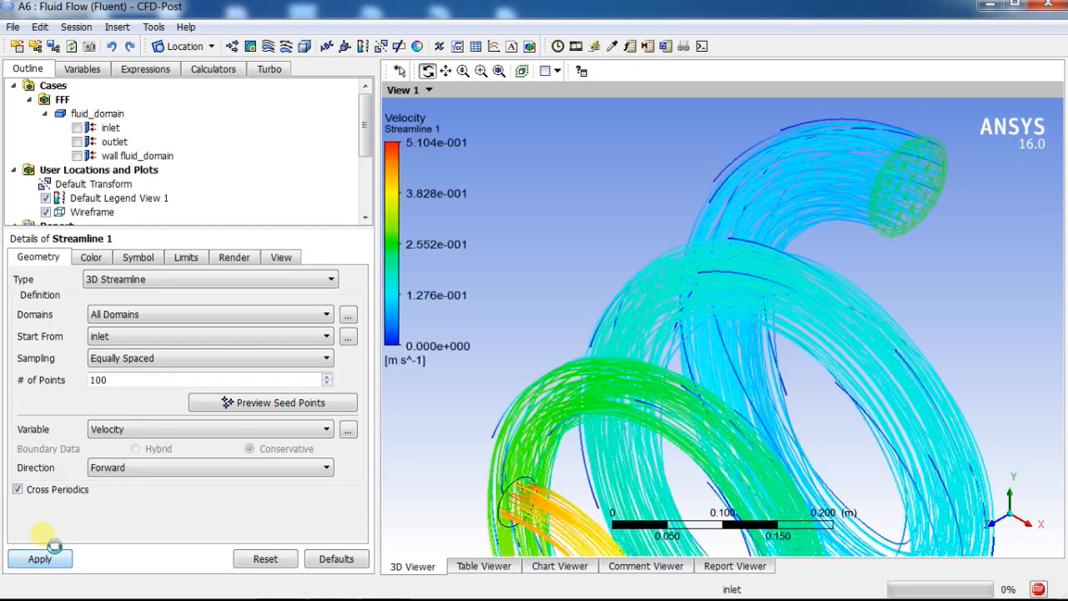
left_click(991, 520)
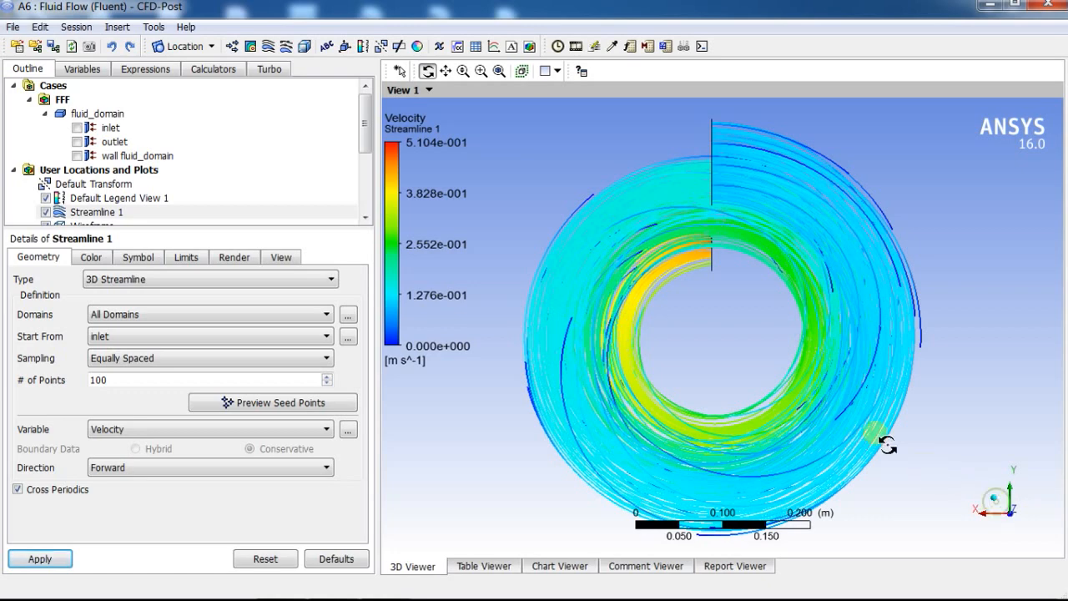
left_click(995, 502)
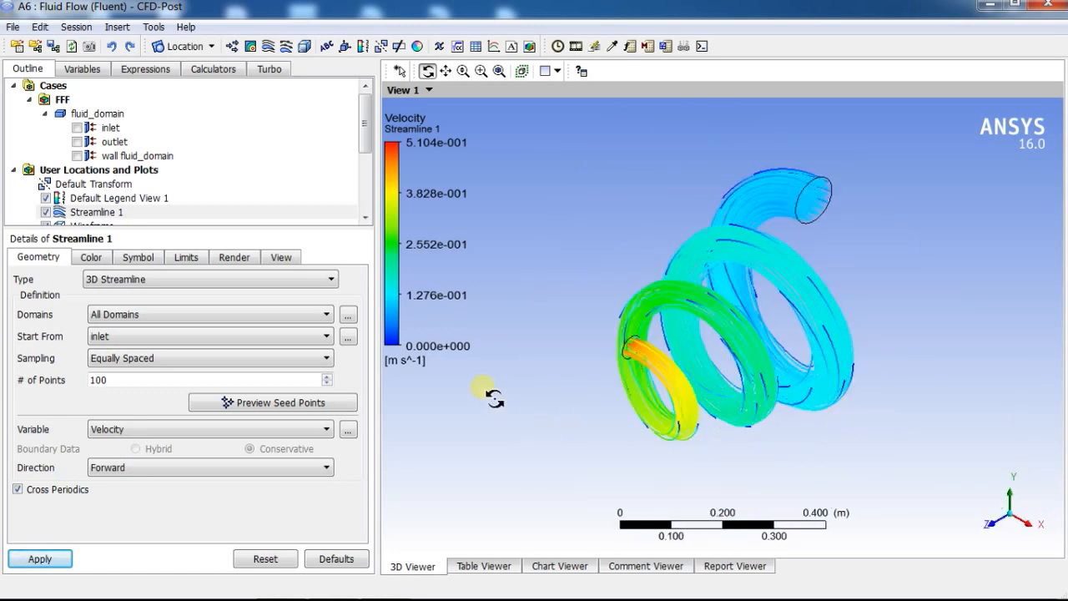
Play a slowed-down quick animation of Streamline 1, stop it and close the animation settings.
left_click(576, 48)
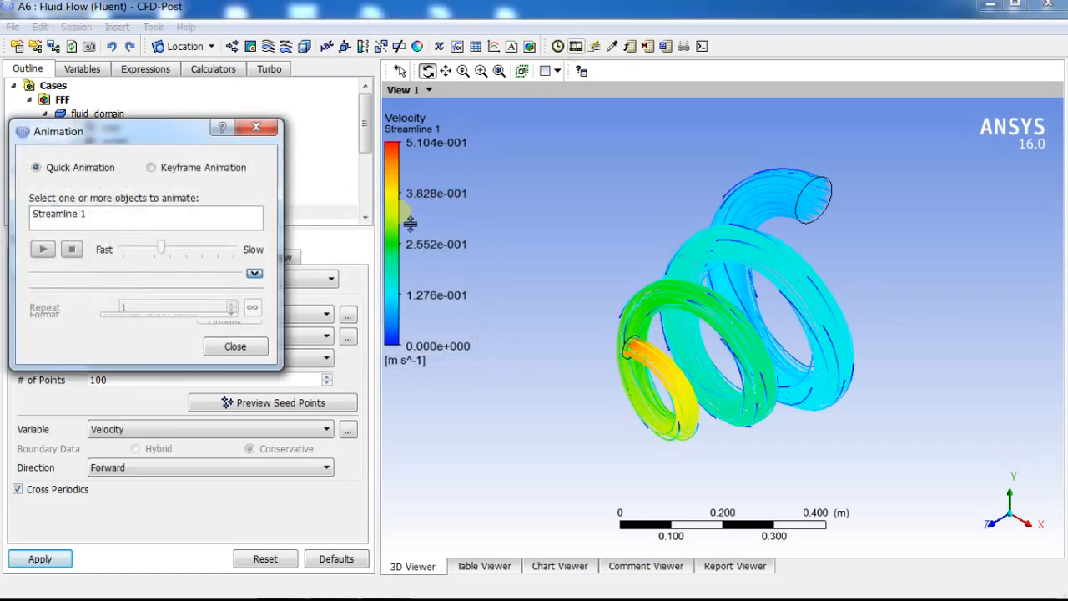
left_click(82, 216)
left_click_drag(163, 288, 203, 287)
left_click(42, 287)
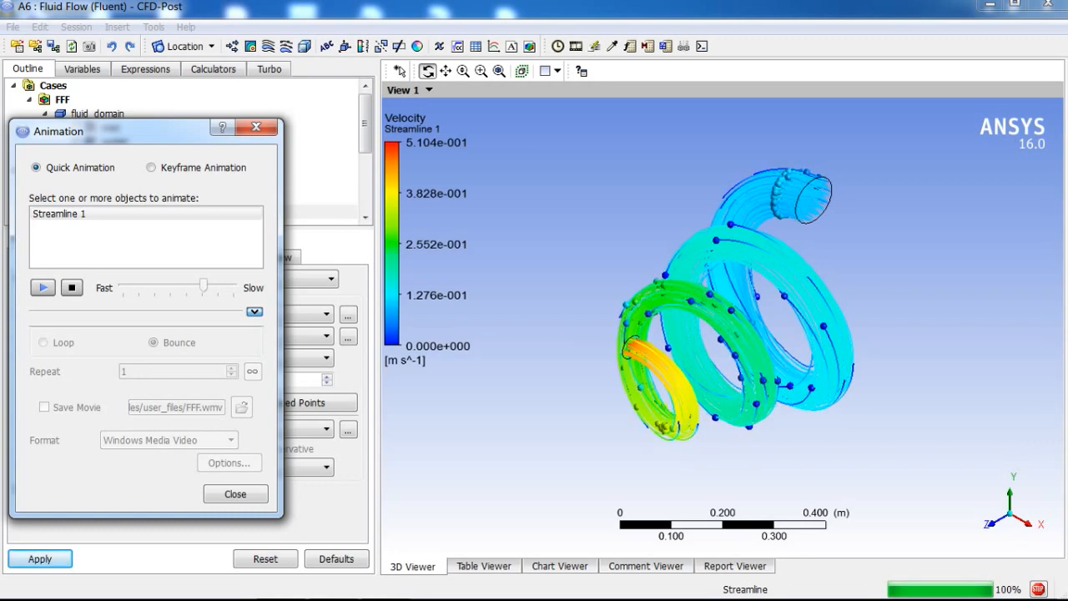
left_click(71, 287)
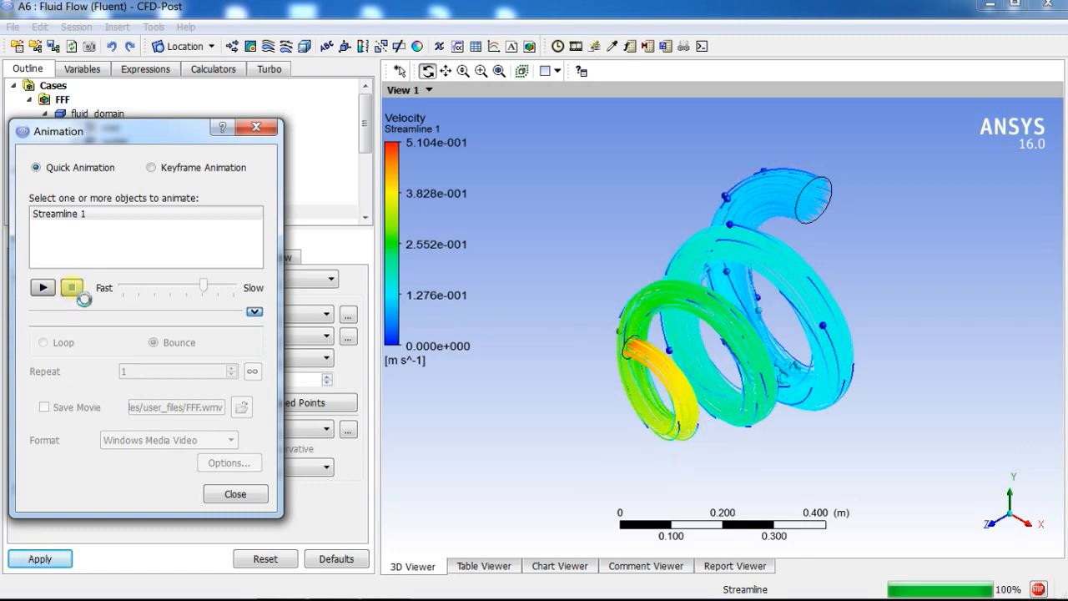
left_click(236, 495)
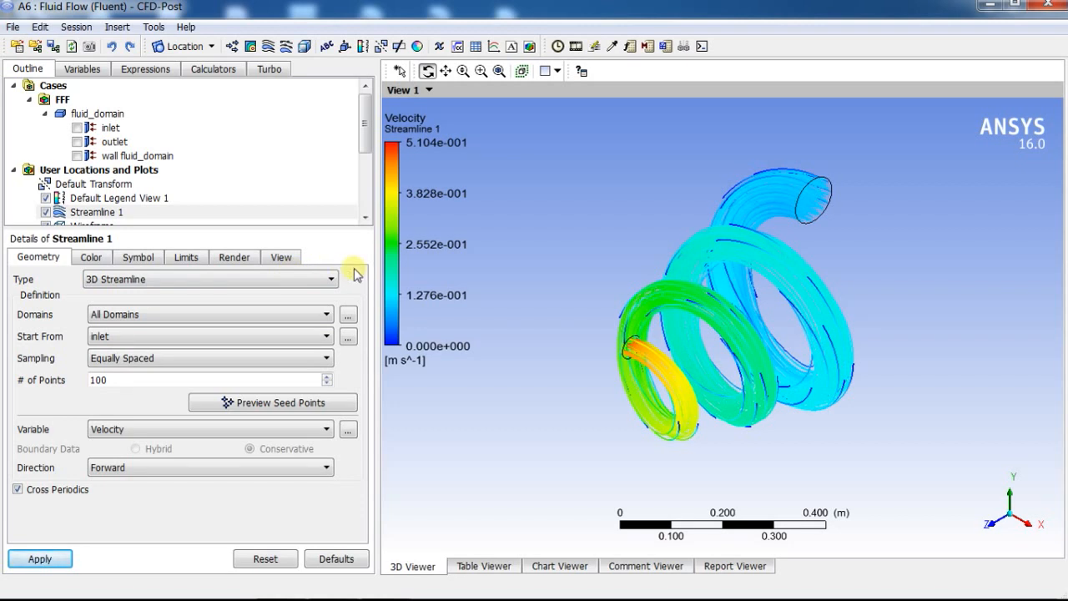
Create a ZX slice plane named Plane 1 at Y 0.0 m across all domains and hide Streamline 1.
left_click(177, 46)
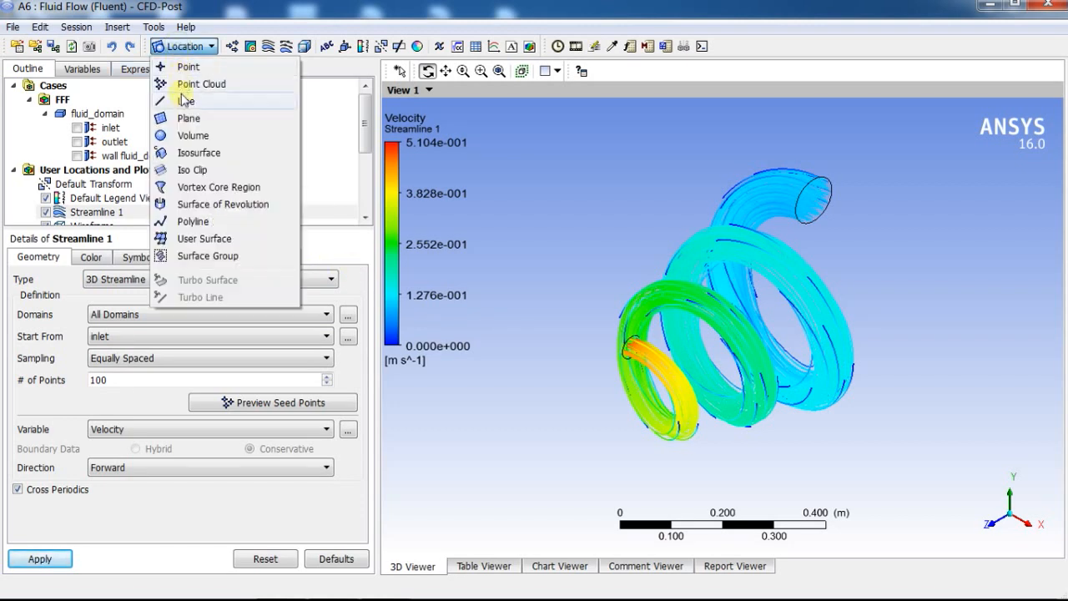
left_click(184, 120)
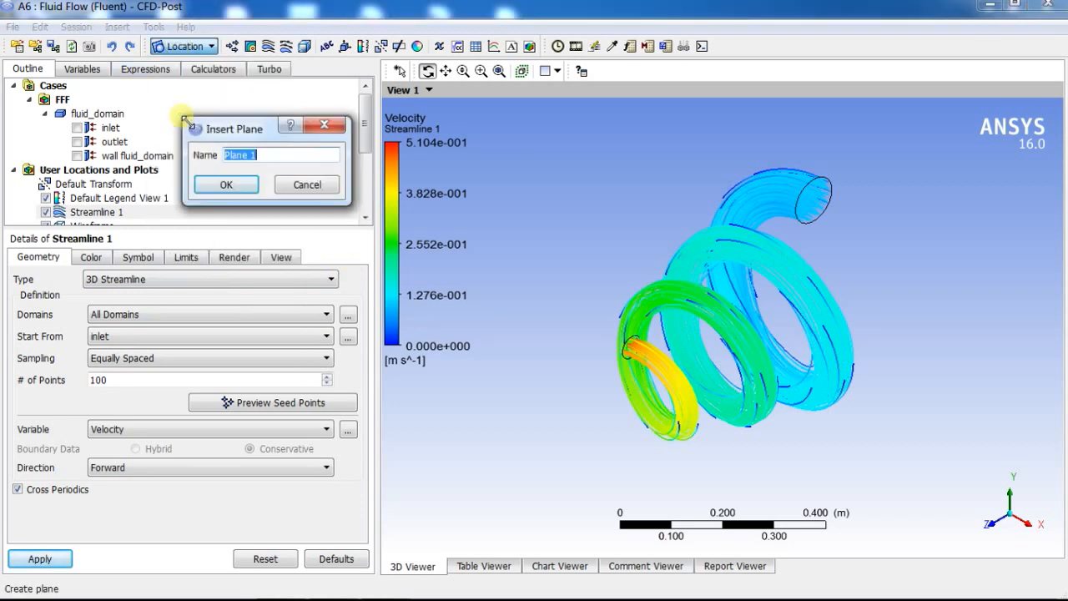
left_click(237, 185)
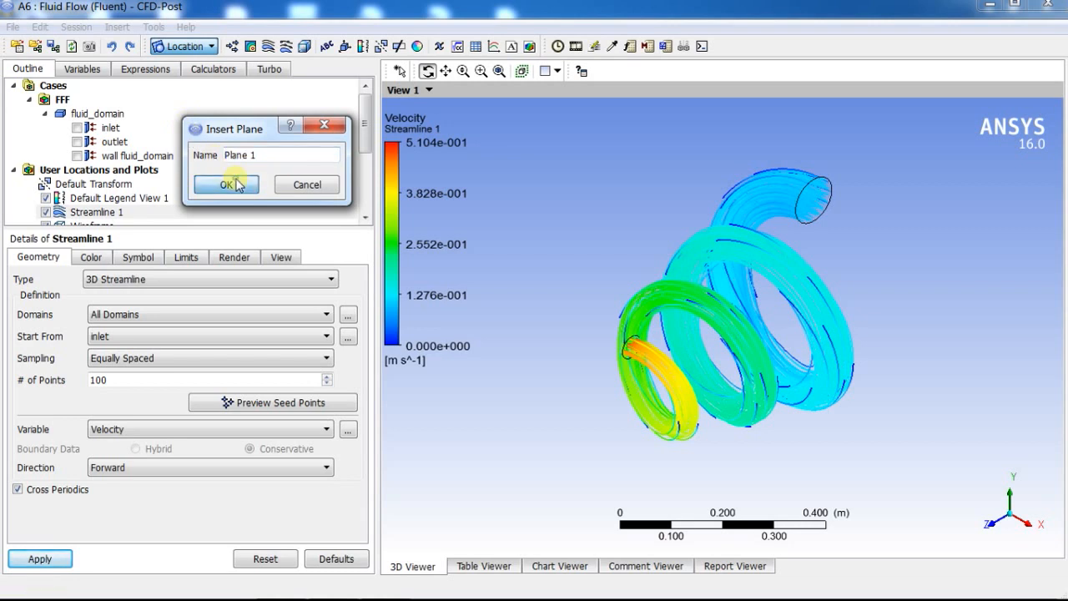
left_click(170, 325)
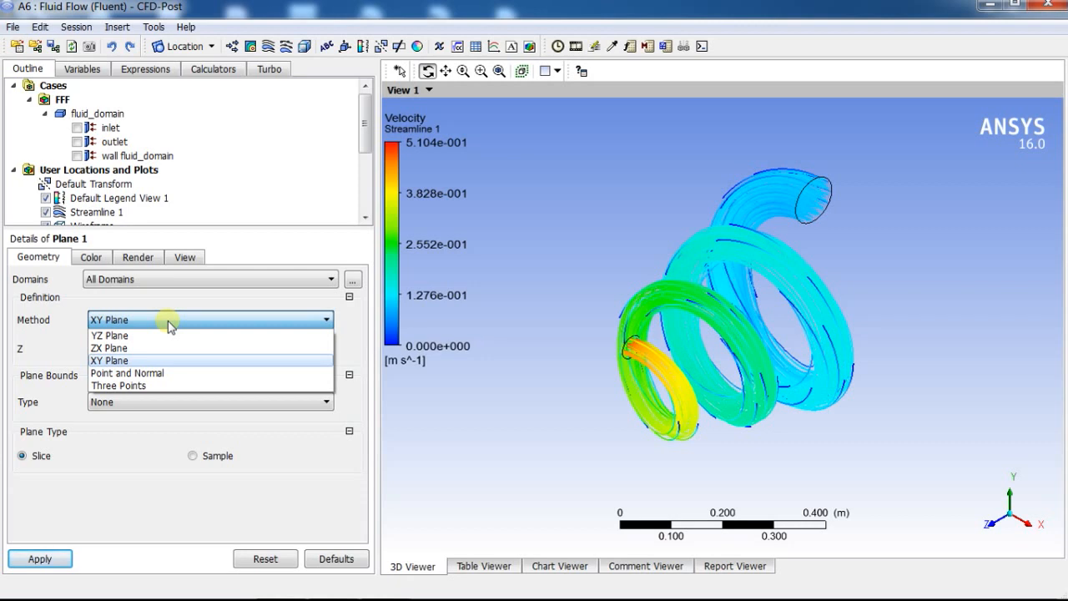
left_click(139, 348)
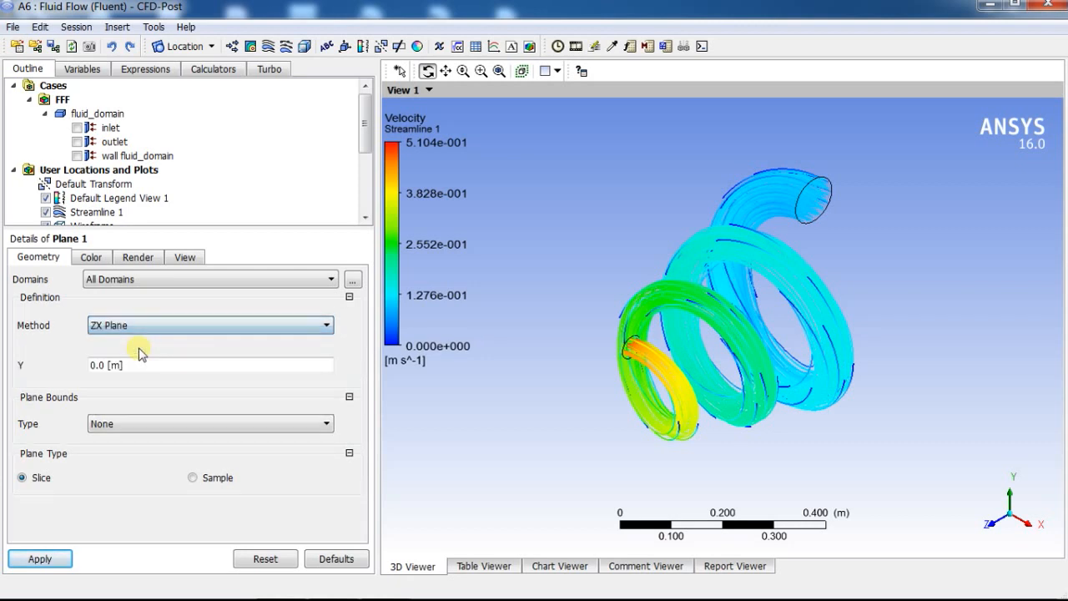
left_click(40, 560)
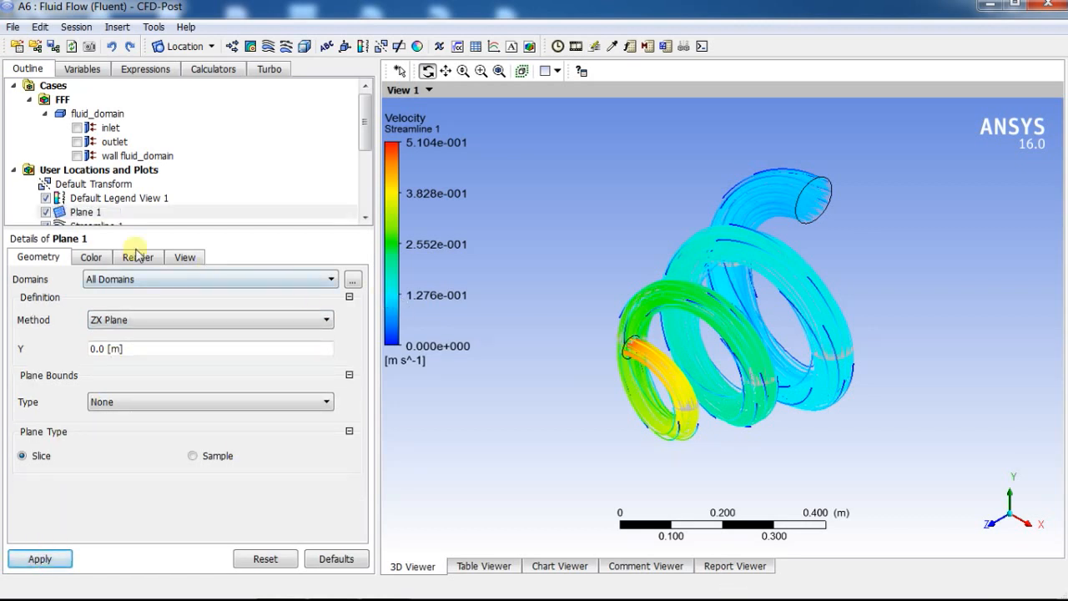
scroll(48, 208, "down", 1)
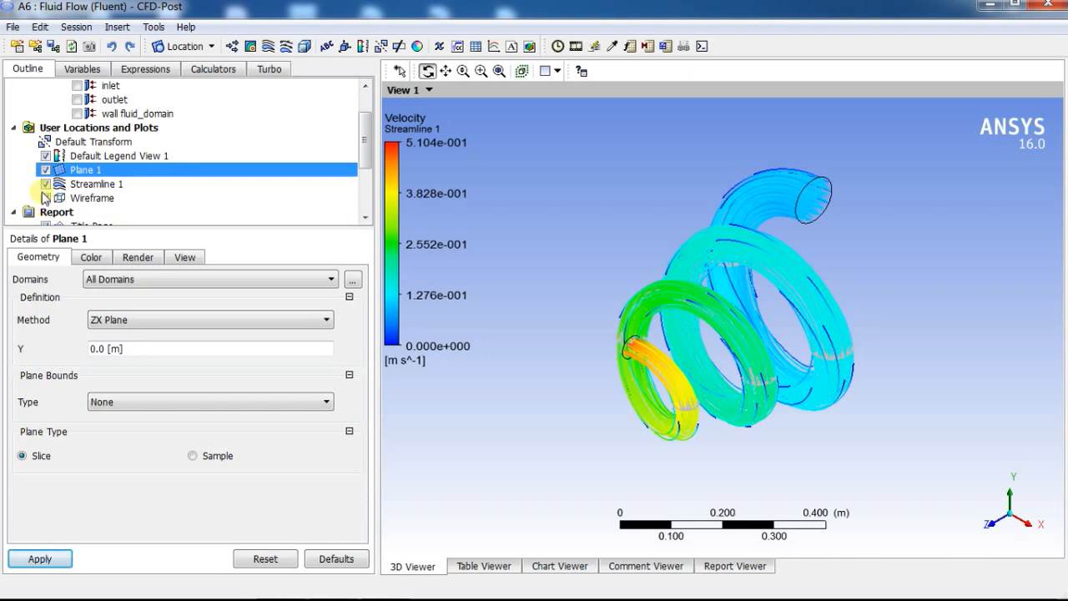
left_click(46, 184)
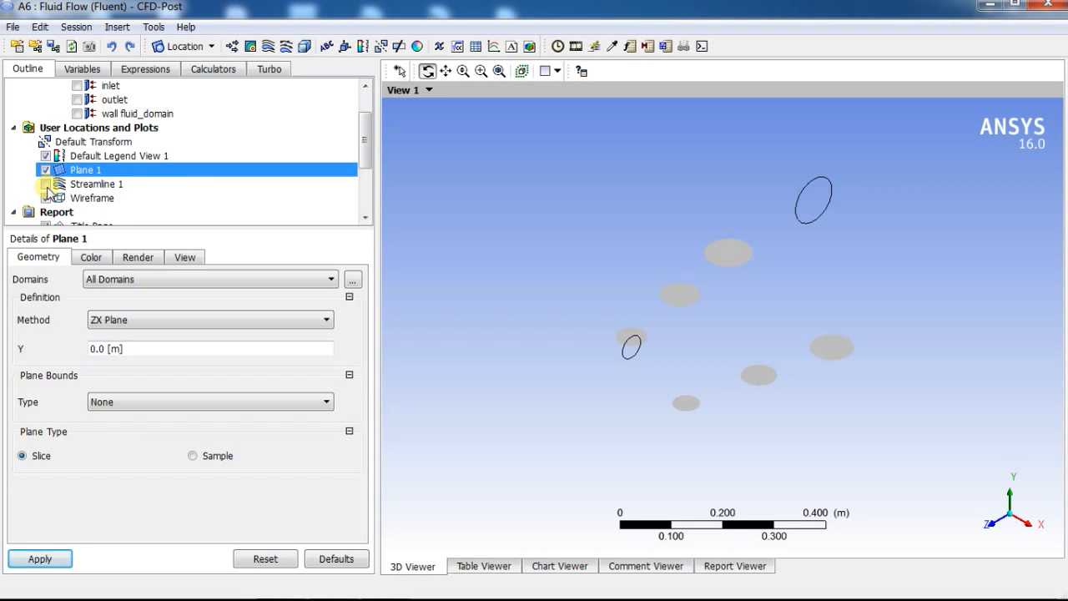
Try circular bounds with a 0.5 m radius on Plane 1 and return its bounds type to None.
left_click(119, 402)
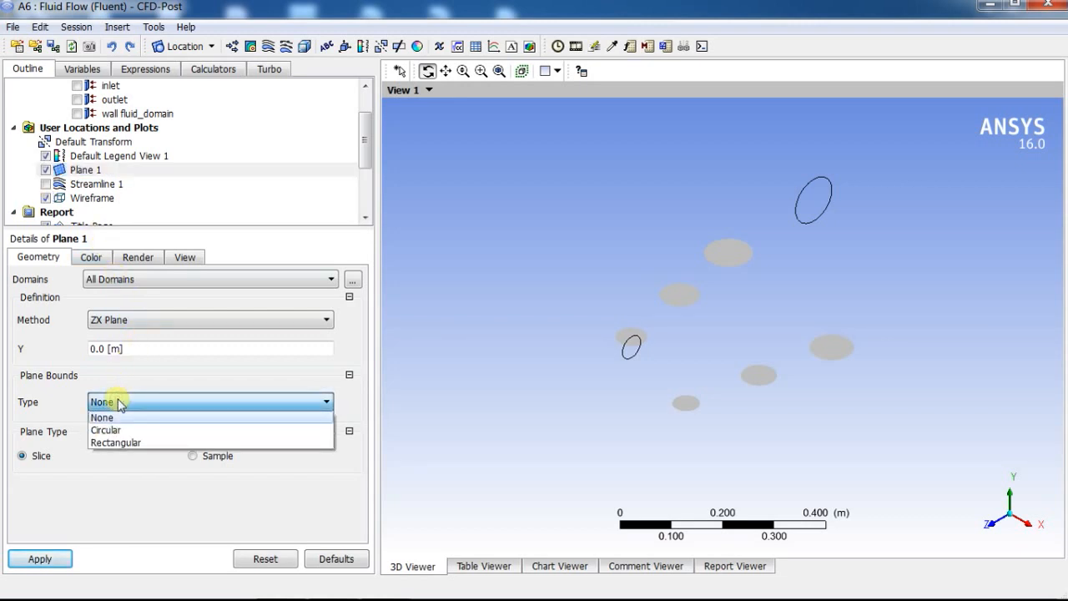
left_click(121, 431)
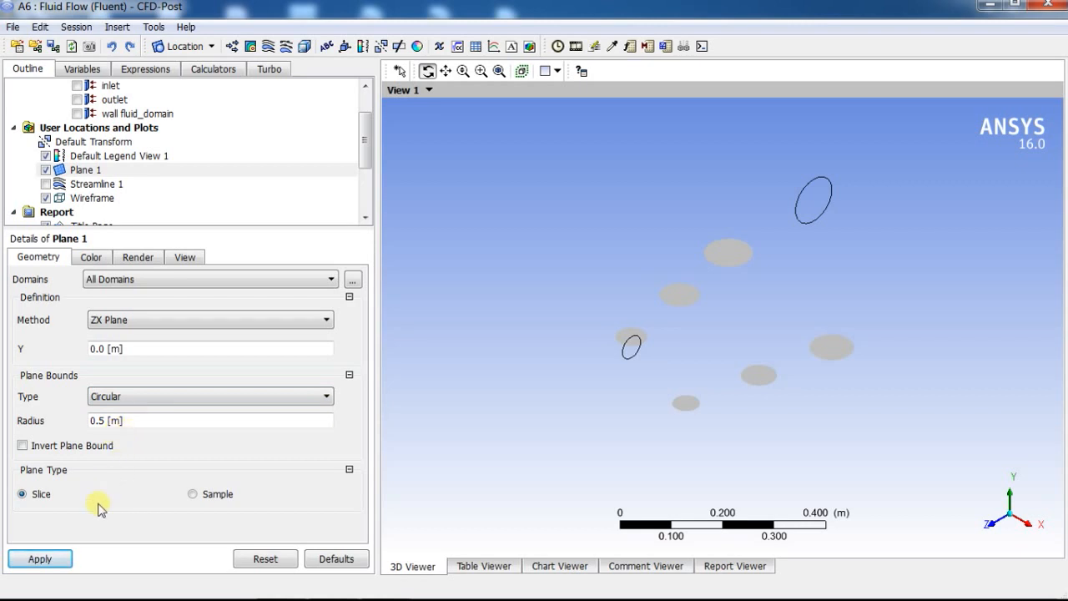
left_click(46, 563)
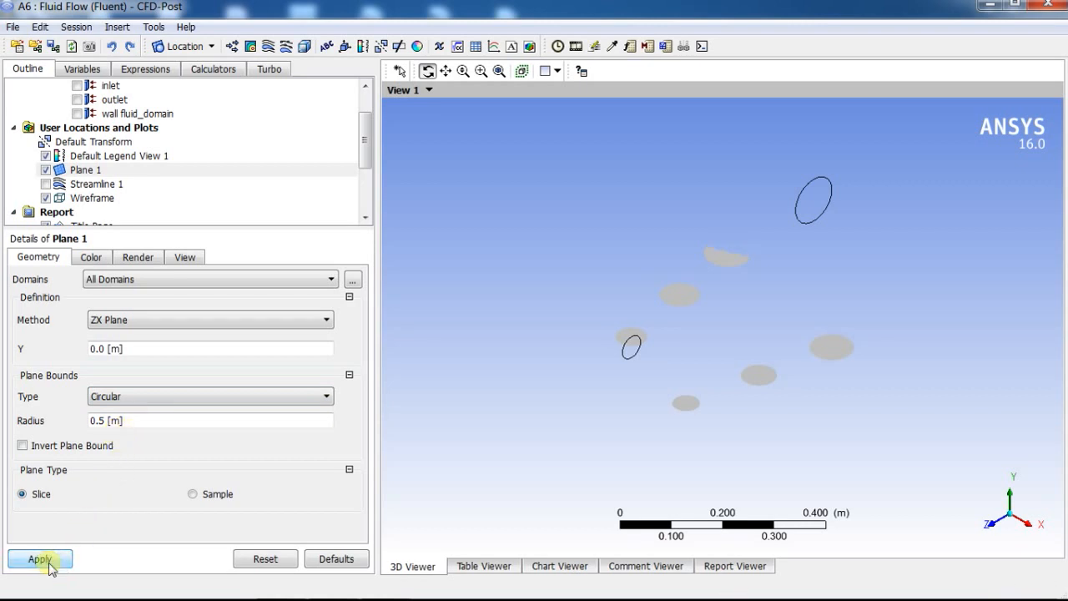
left_click(117, 399)
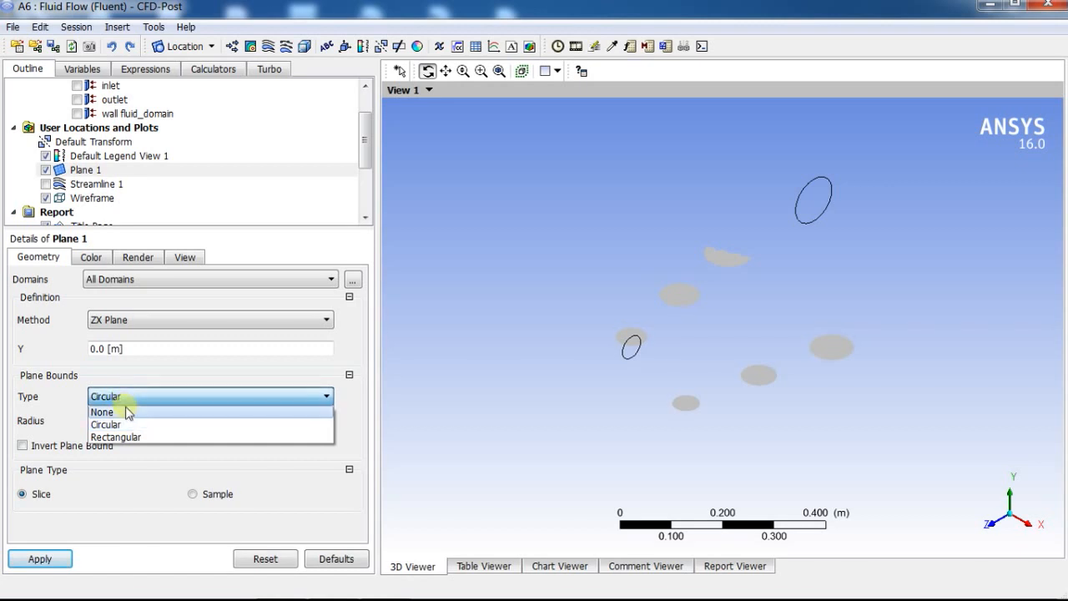
left_click(125, 408)
left_click(42, 559)
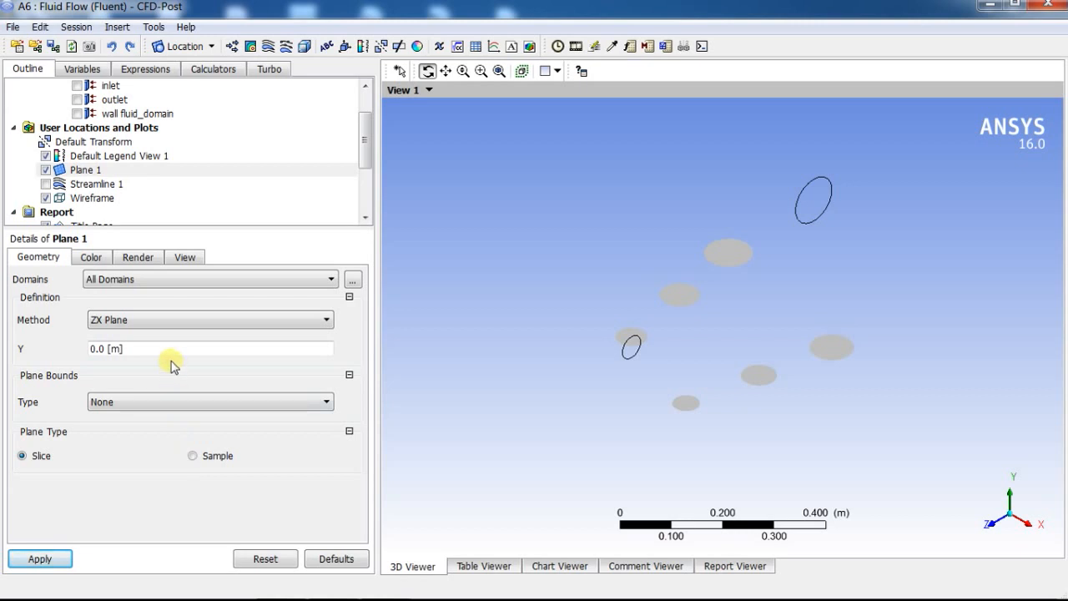
left_click(143, 279)
left_click(143, 279)
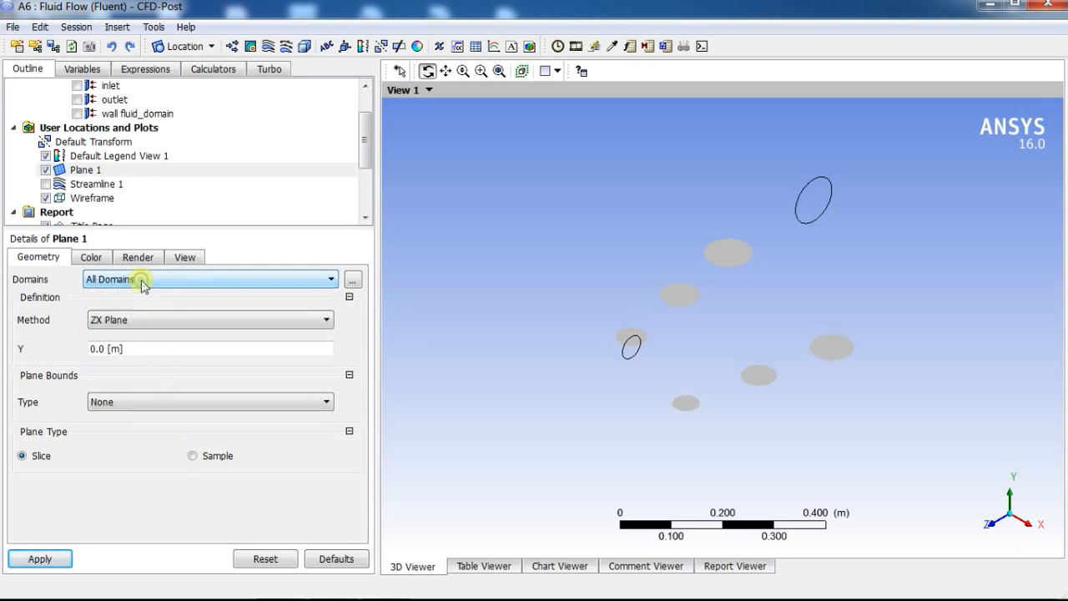
left_click(160, 325)
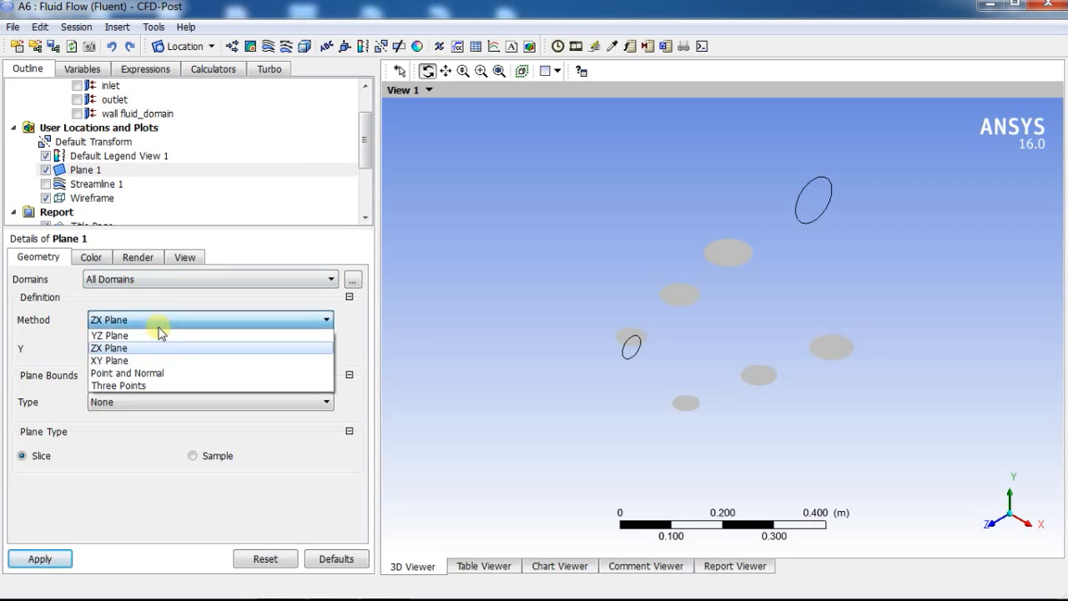
left_click(160, 325)
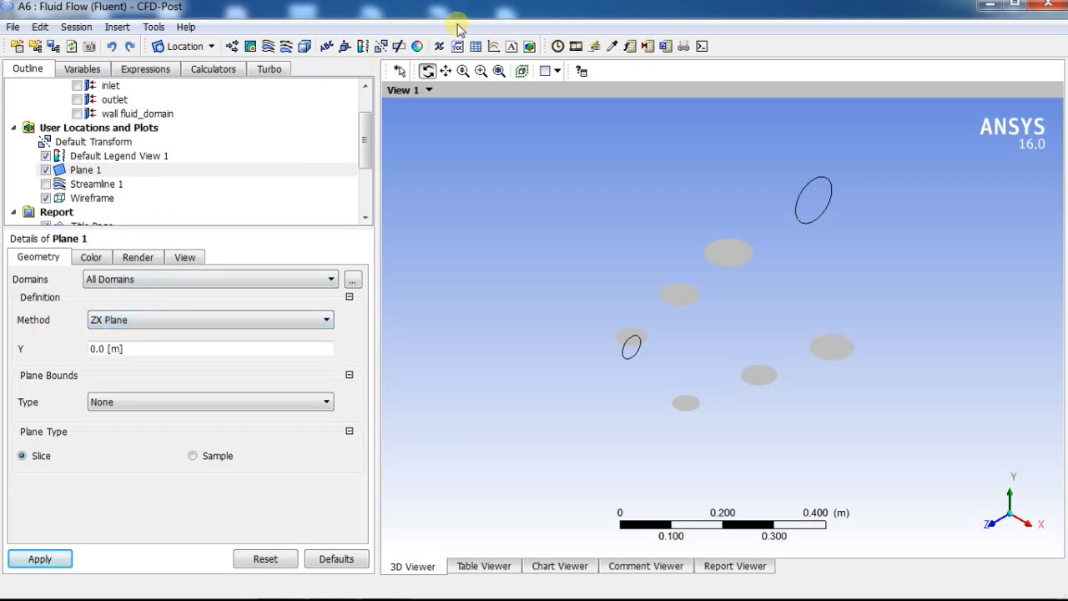
Create a pressure contour plot on Plane 1 with the global range and 100 contours.
left_click(250, 46)
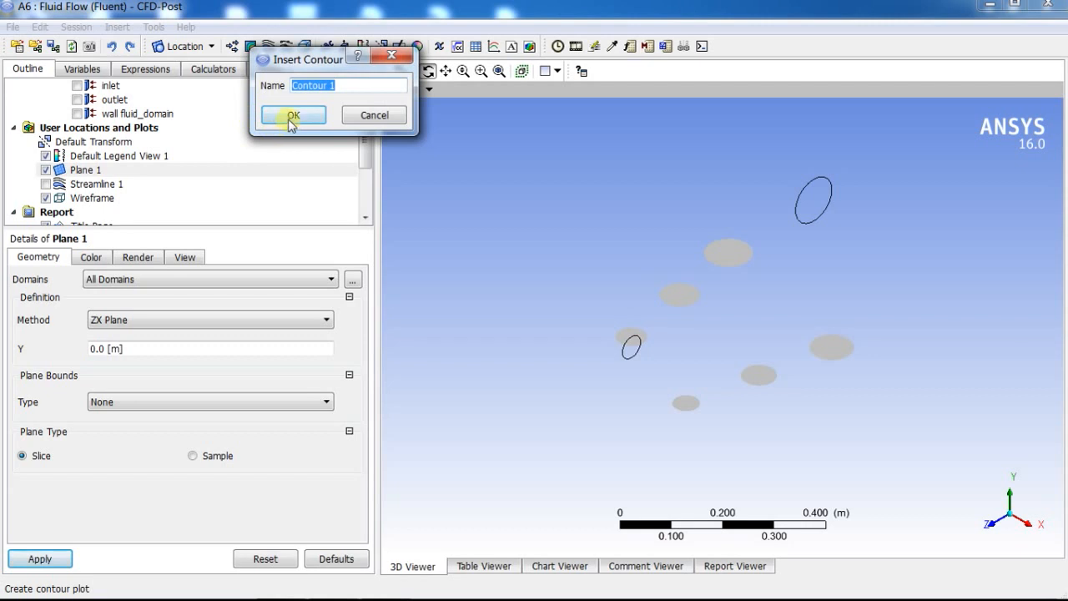
left_click(290, 118)
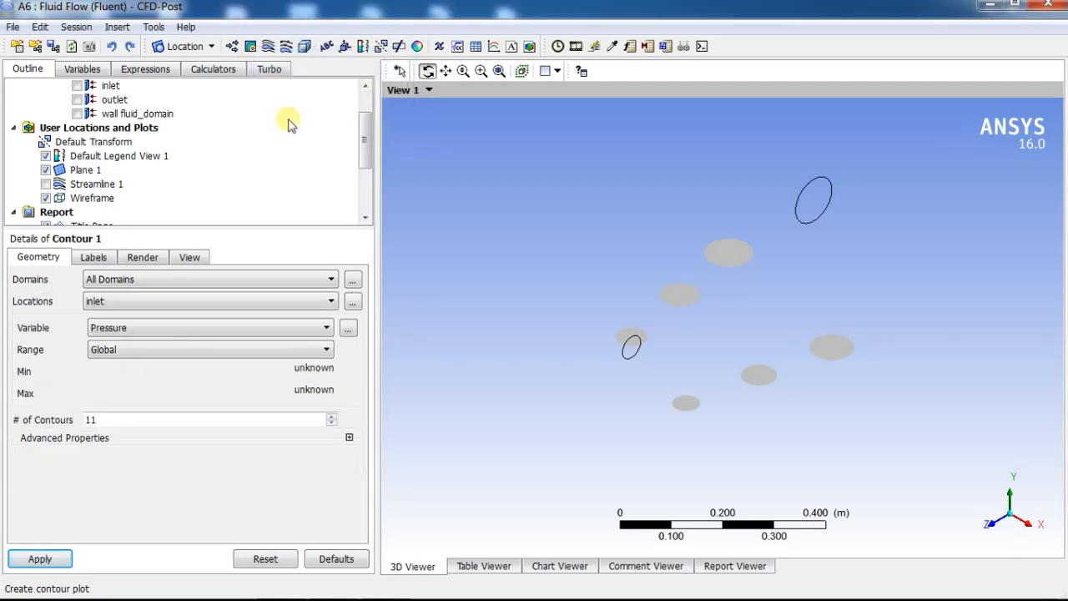
left_click(140, 301)
left_click(134, 348)
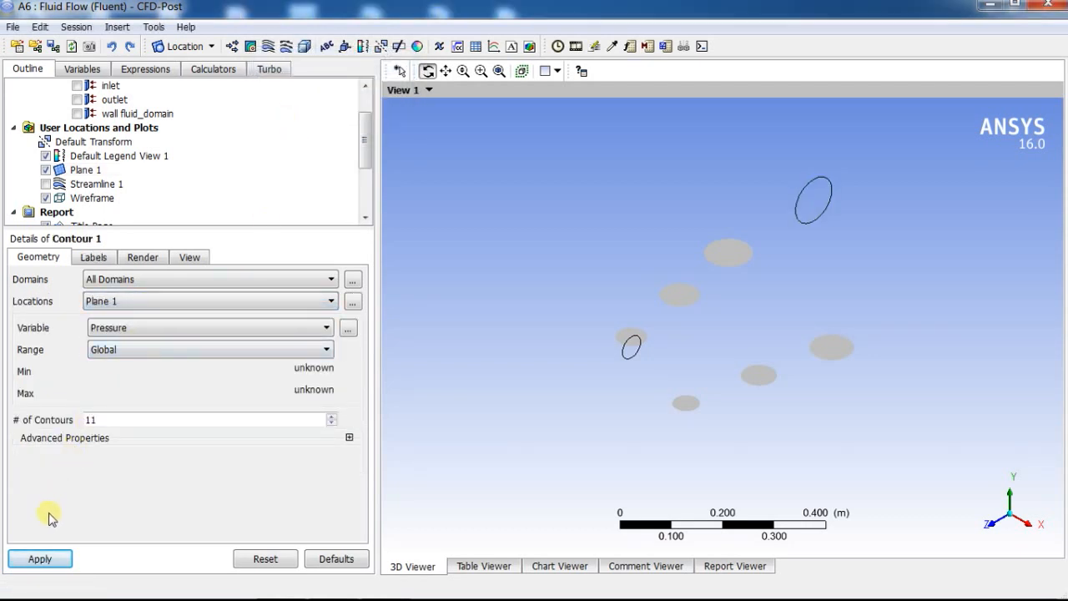
left_click(40, 558)
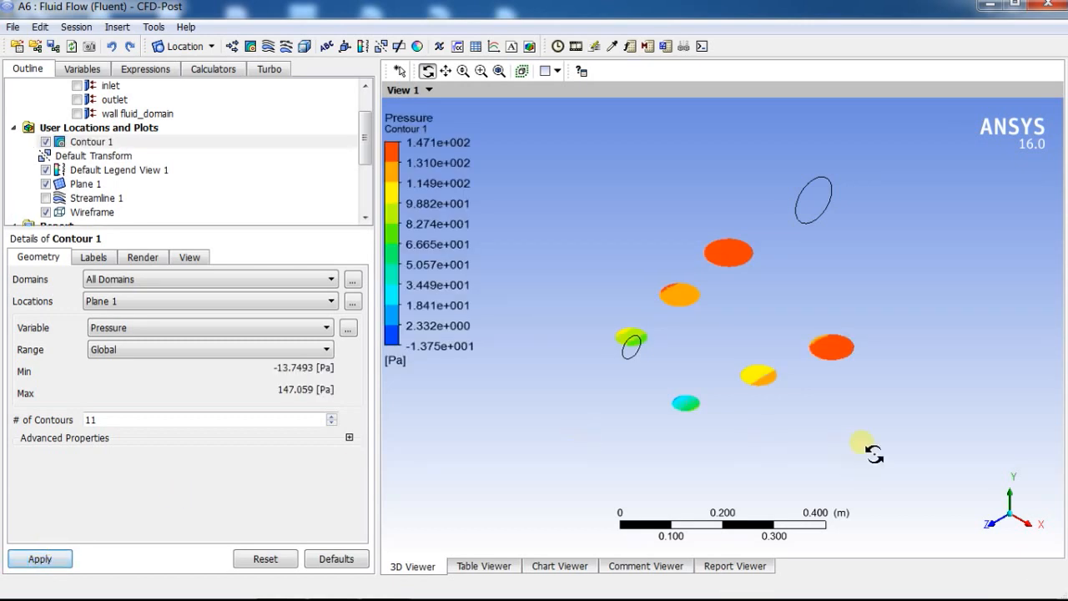
double_click(90, 420)
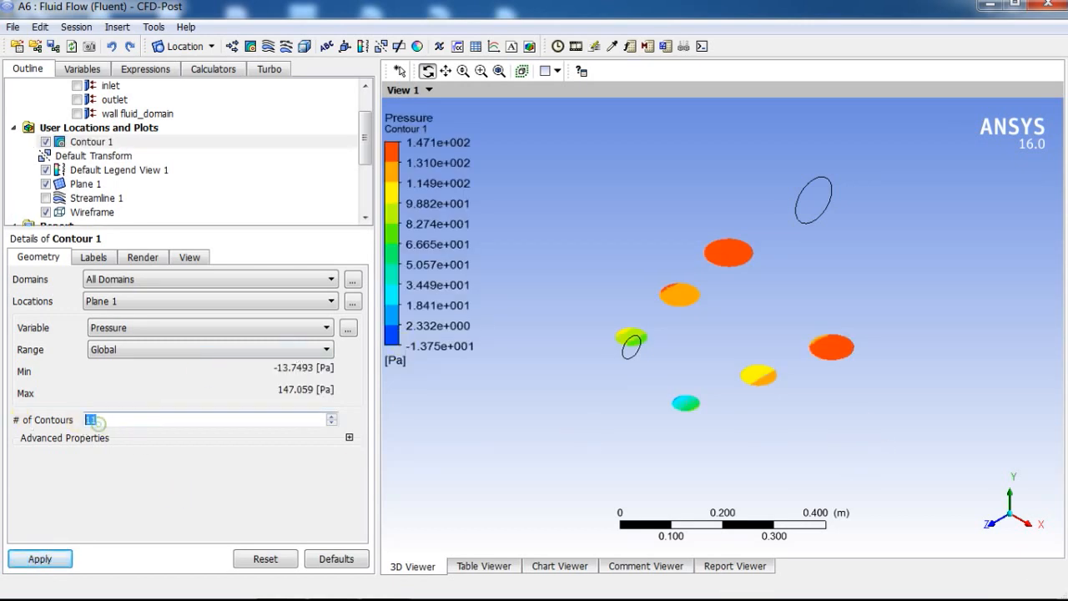
left_click(40, 558)
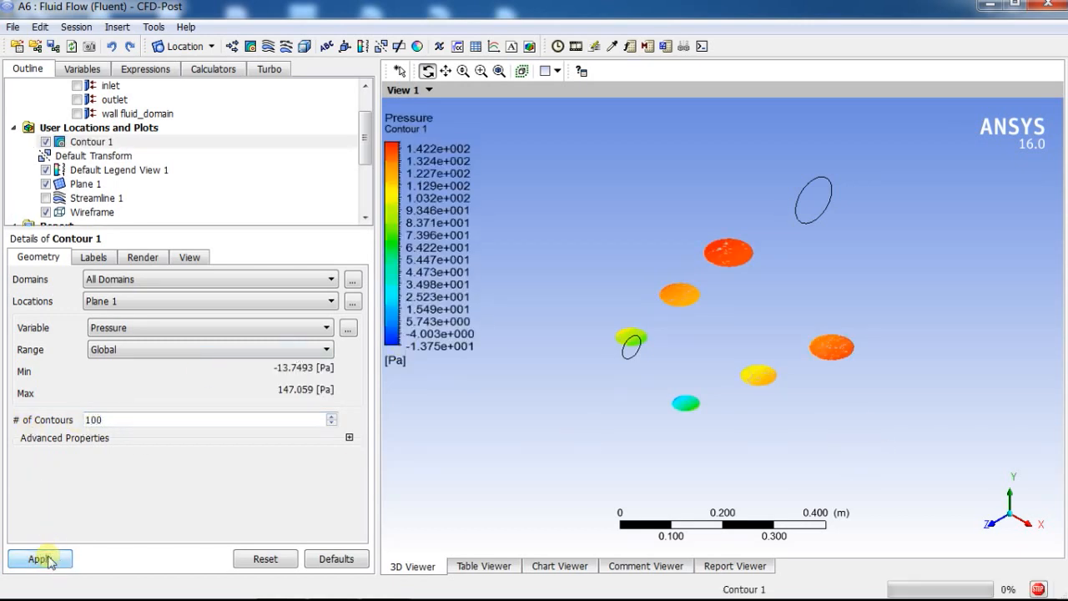
Hide Plane 1 and display Streamline 1 together with the pressure contour.
left_click(47, 184)
left_click(46, 184)
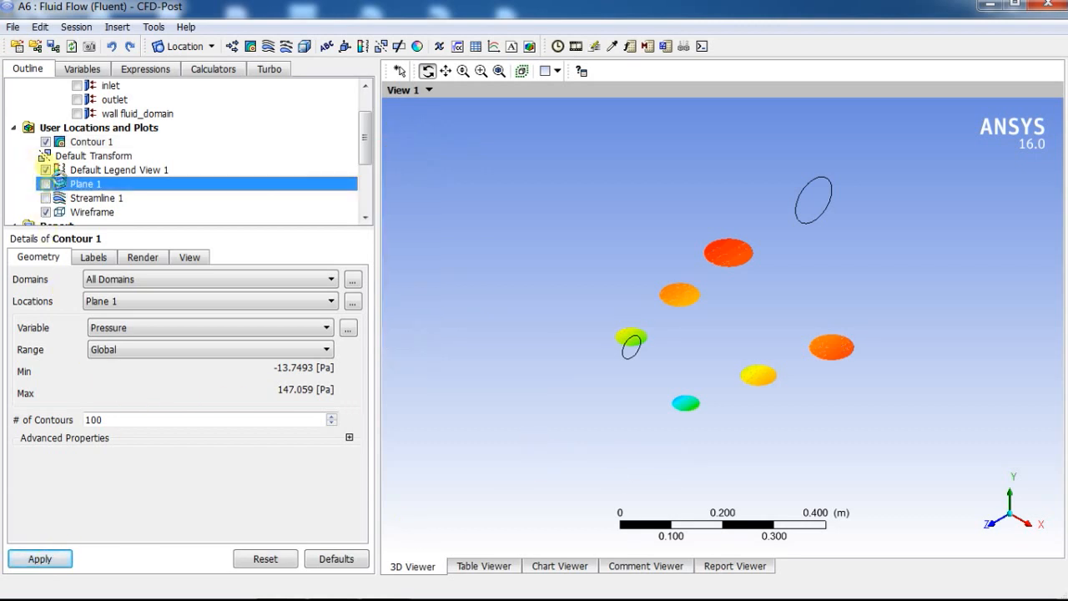
left_click(46, 142)
left_click(46, 142)
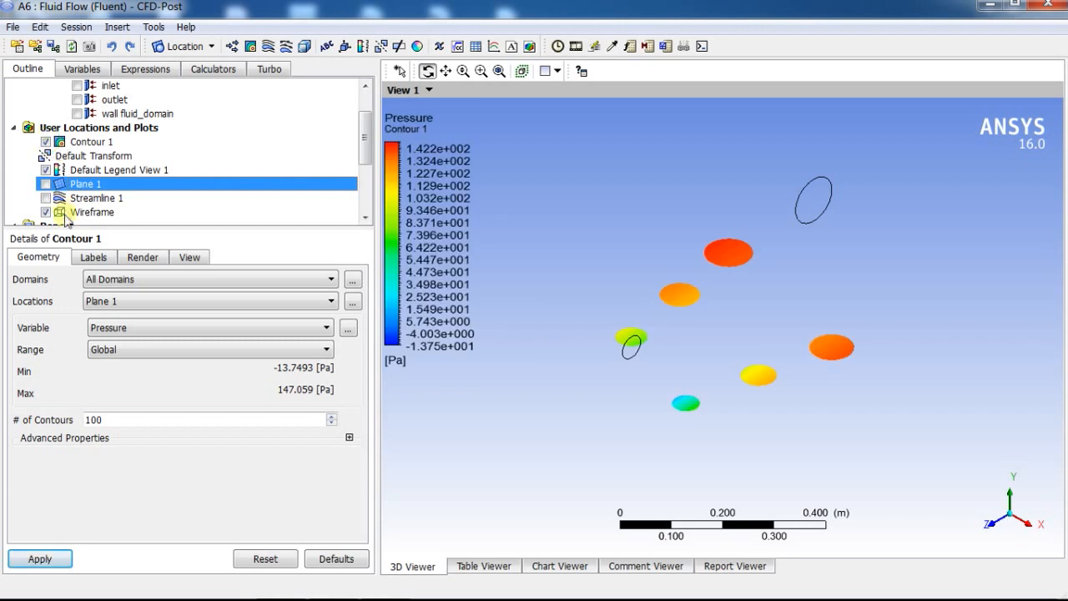
left_click(46, 198)
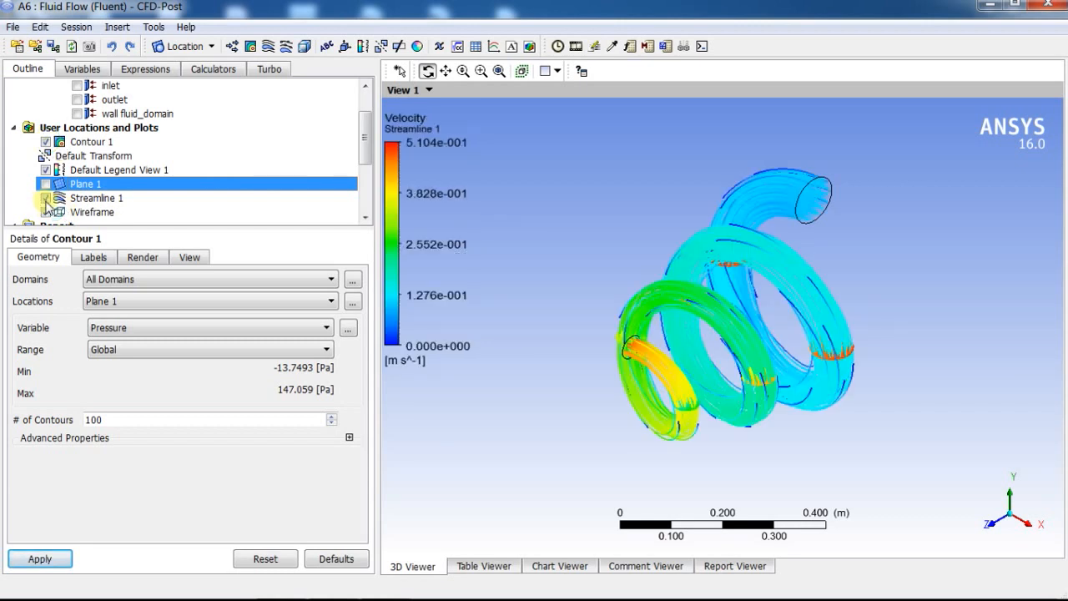
Hide Streamline 1 and view the Plane 1 pressure contour on its own from another angle.
left_click(46, 198)
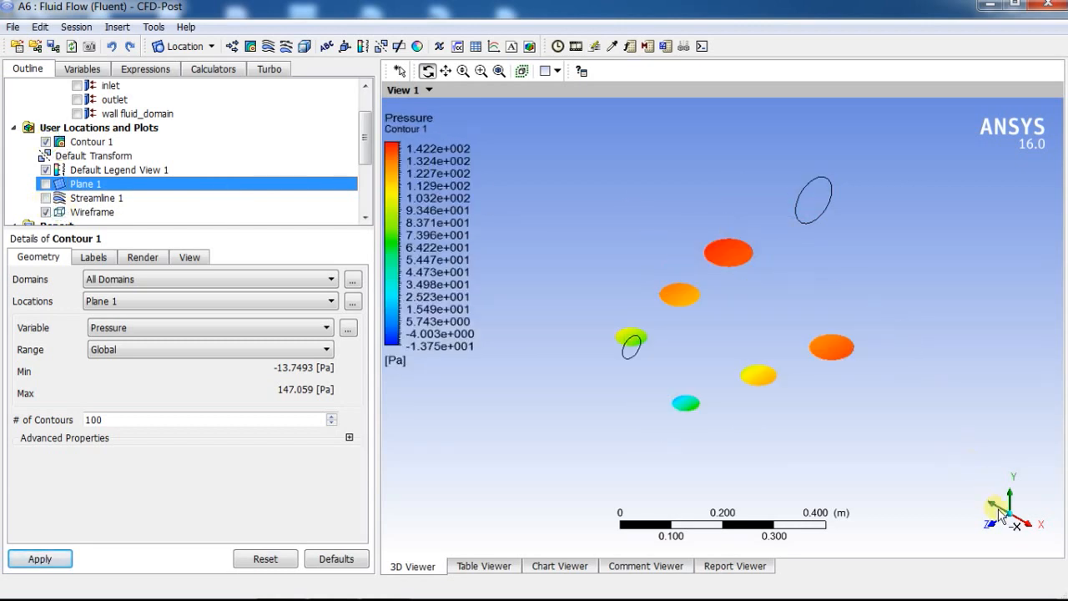
left_click(828, 413)
left_click_drag(839, 423, 747, 460)
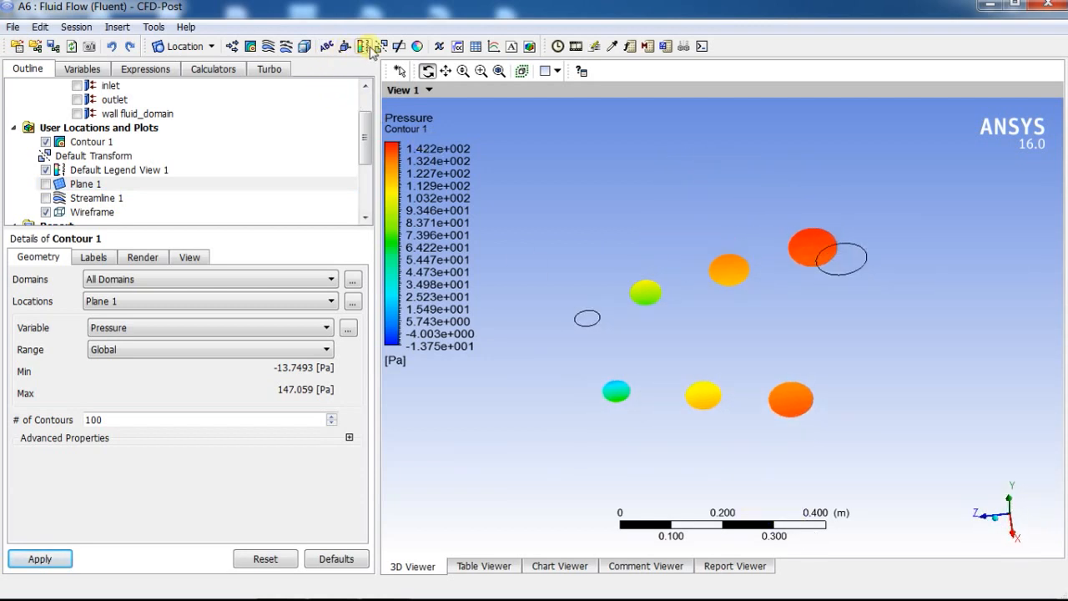
Create a YZ slice plane named Plane 2 at X 0.0 m across all domains with no plane bounds.
left_click(186, 48)
left_click(195, 116)
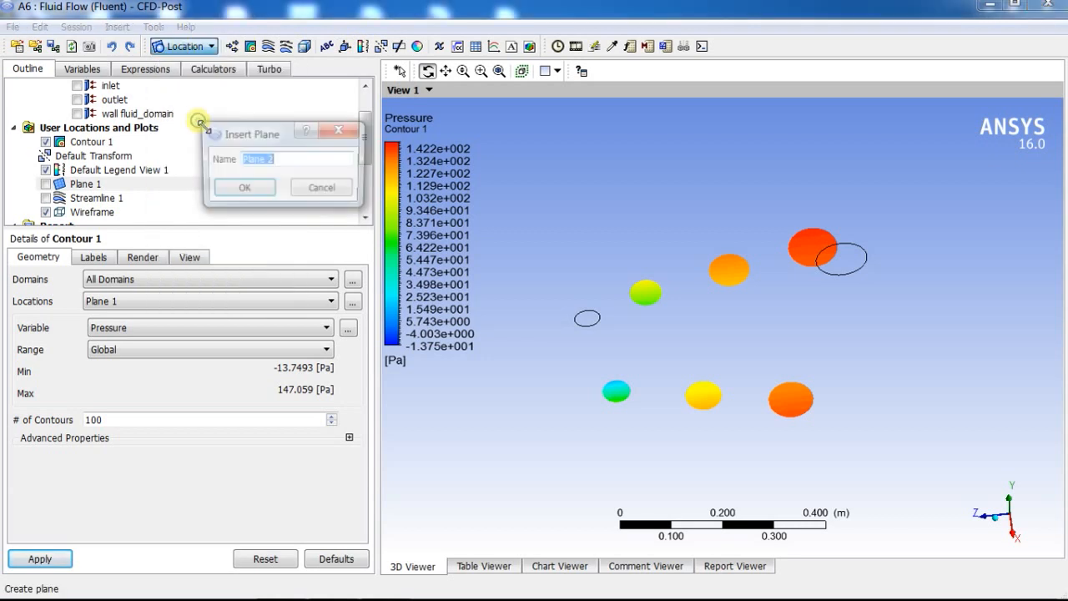
left_click(243, 188)
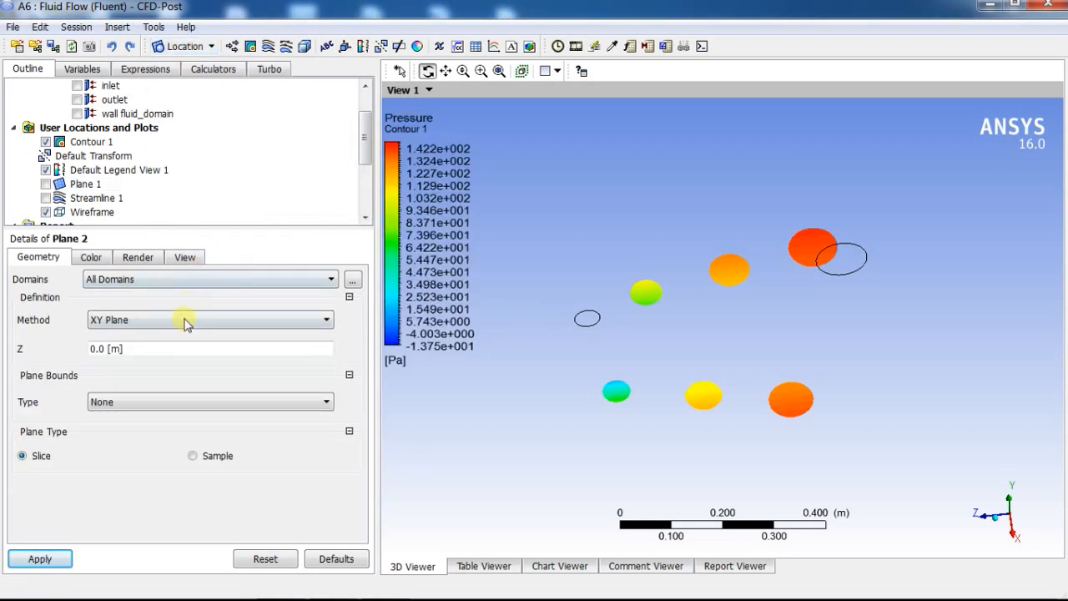
left_click(184, 332)
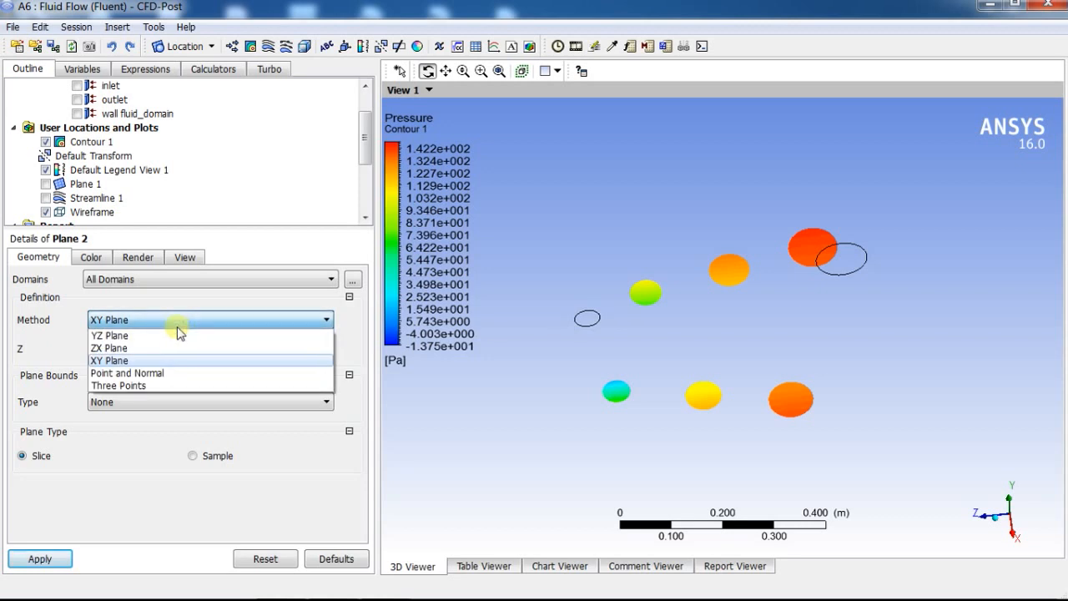
left_click(178, 336)
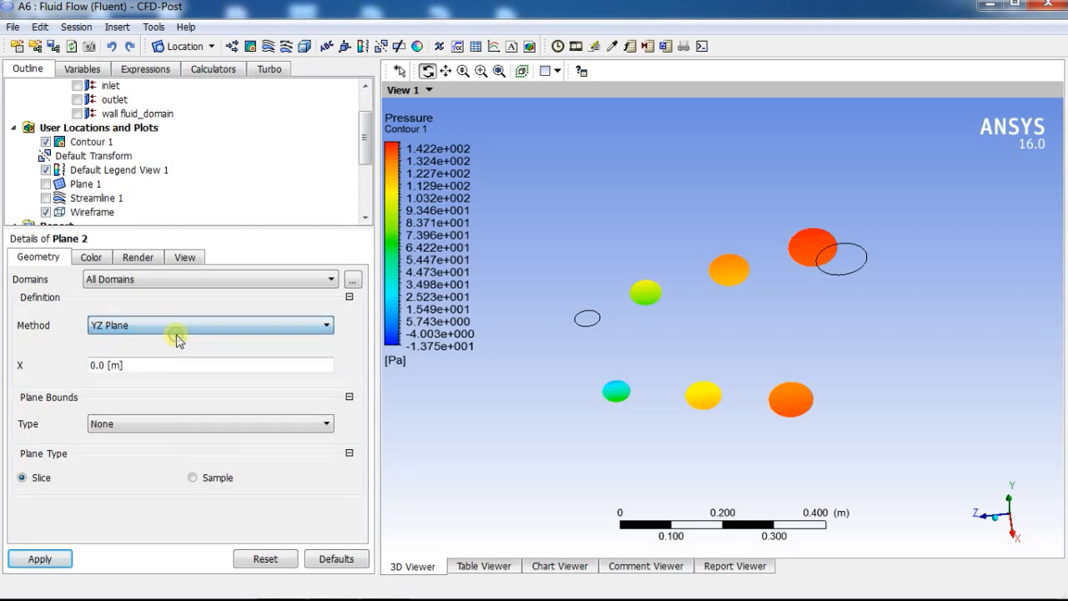
left_click(40, 559)
left_click_drag(716, 482, 727, 425)
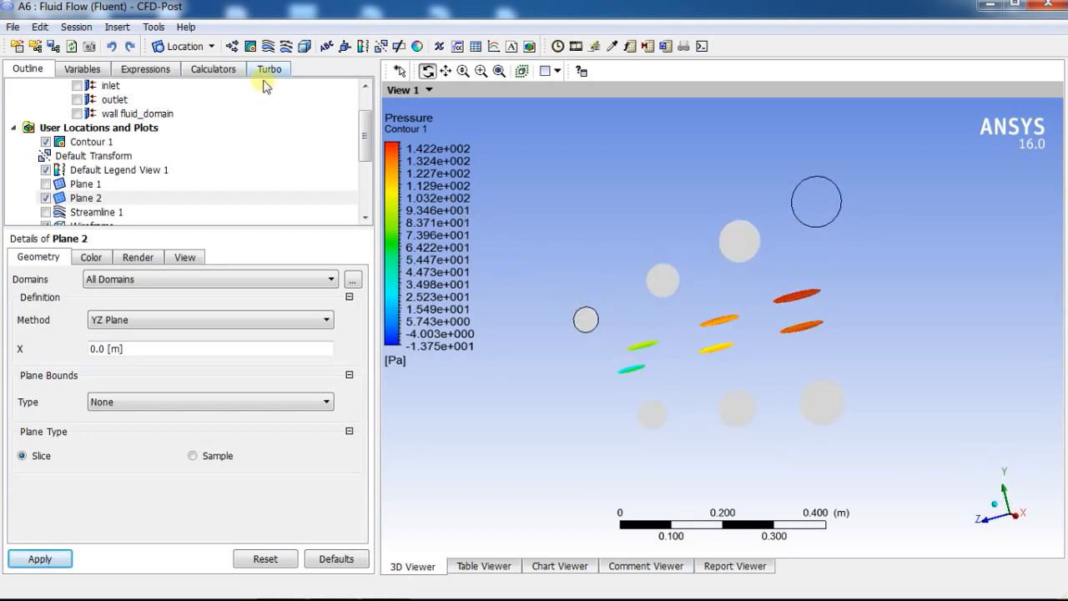
Create a pressure contour plot named Contour 2 on Plane 2 with the global range and 100 contours.
left_click(251, 46)
left_click(301, 111)
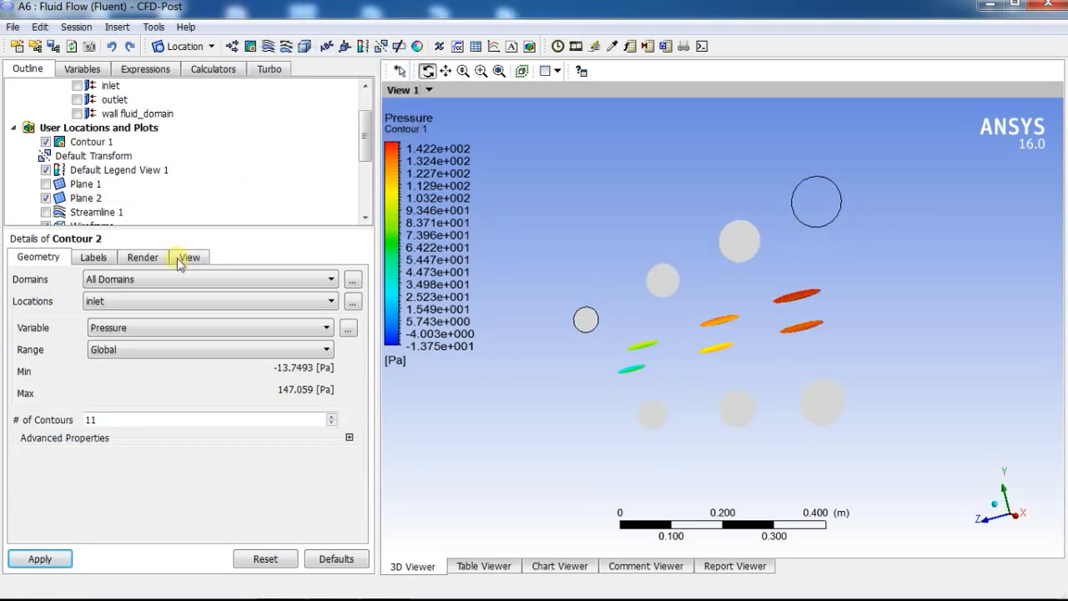
left_click(152, 302)
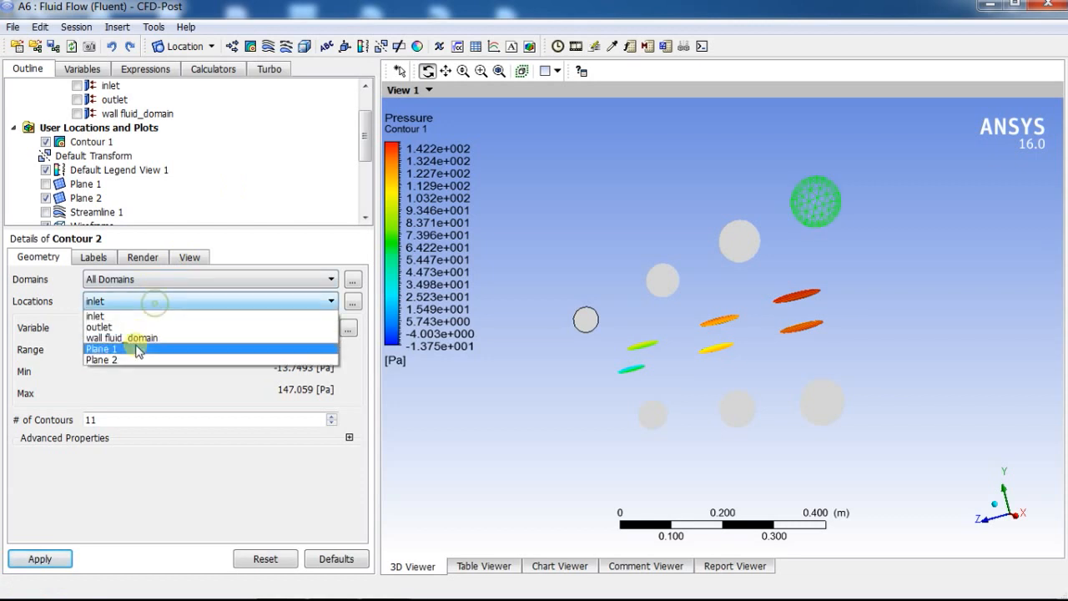
left_click(127, 360)
left_click(40, 557)
left_click_drag(184, 429, 38, 425)
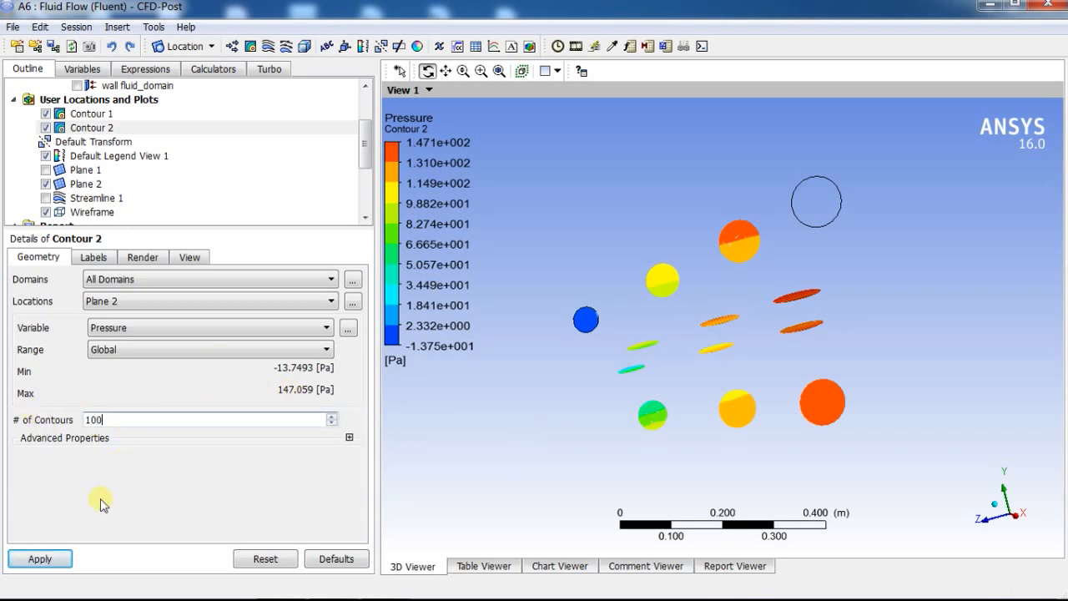
left_click(65, 559)
left_click_drag(501, 424, 571, 424)
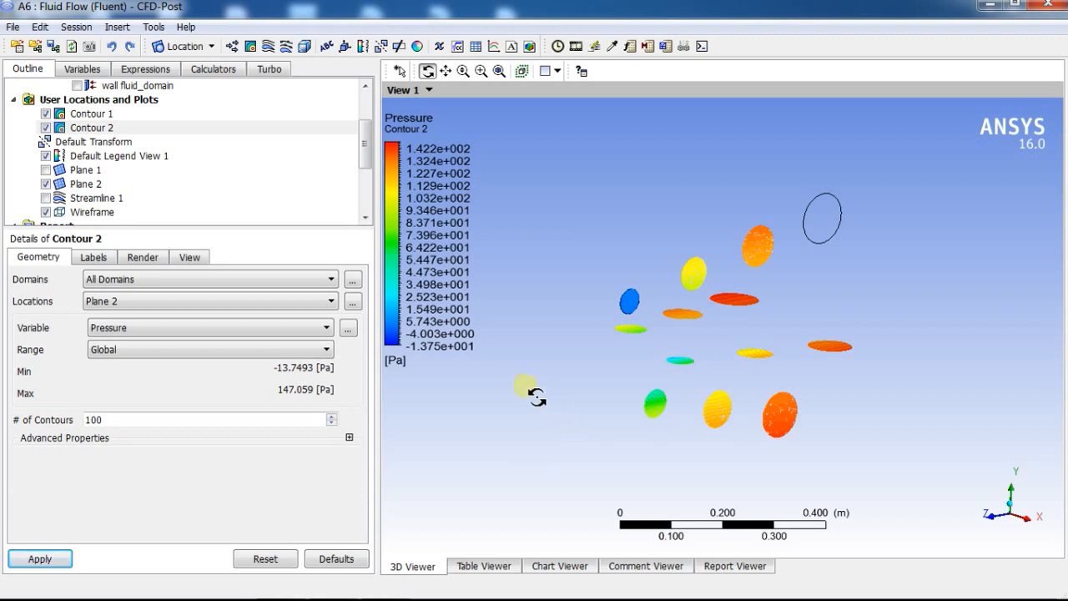
Set up Plane 3 as an XY slice plane at Z 0.0 m with bounds type None, without applying it.
left_click(182, 45)
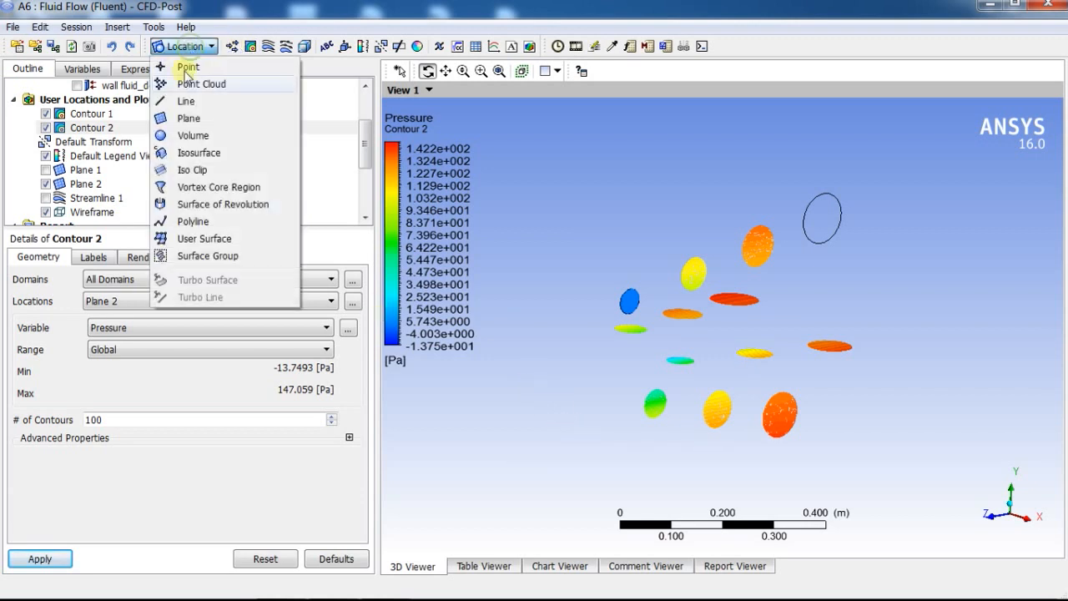
left_click(187, 118)
left_click(235, 181)
left_click(118, 349)
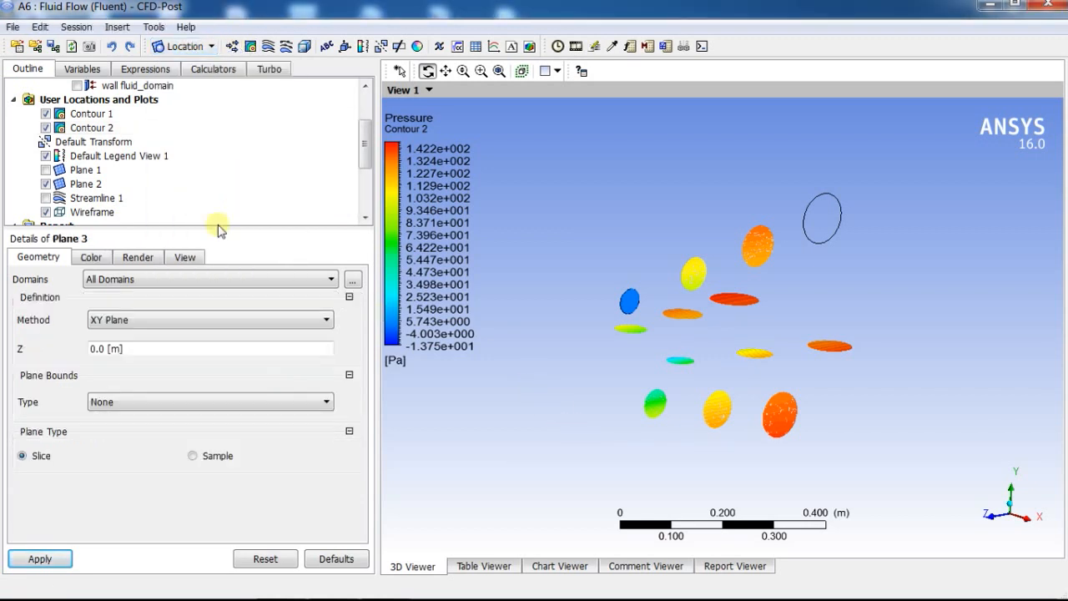
left_click(126, 322)
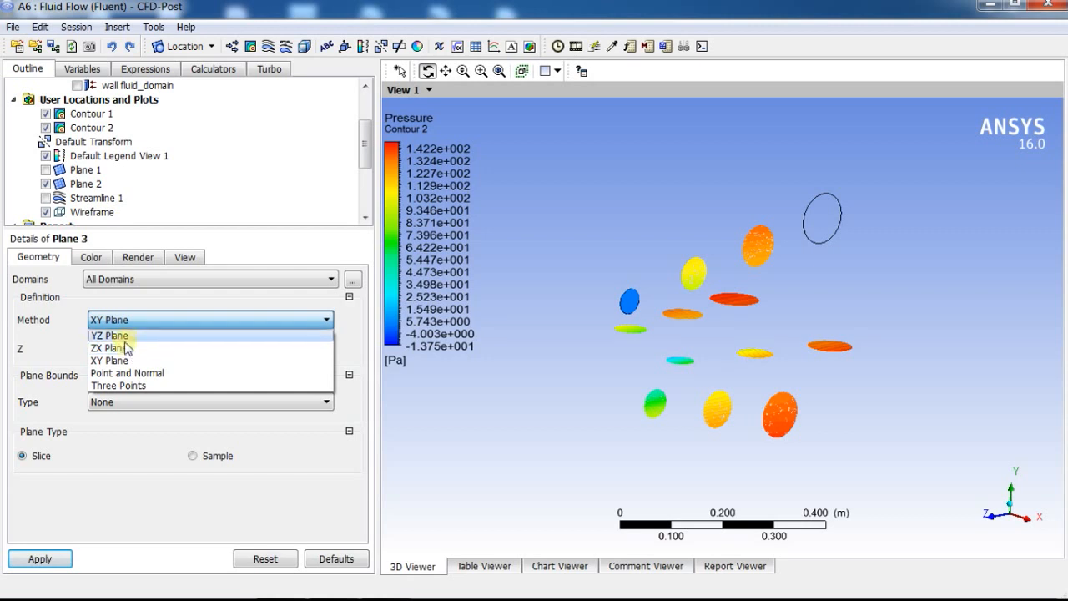
left_click(125, 335)
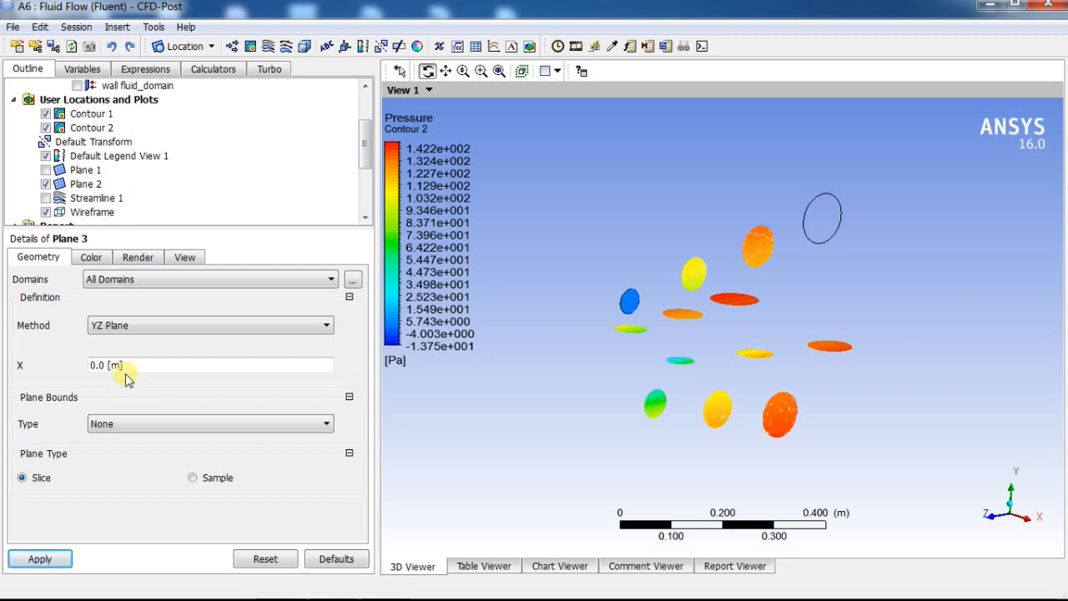
left_click(136, 326)
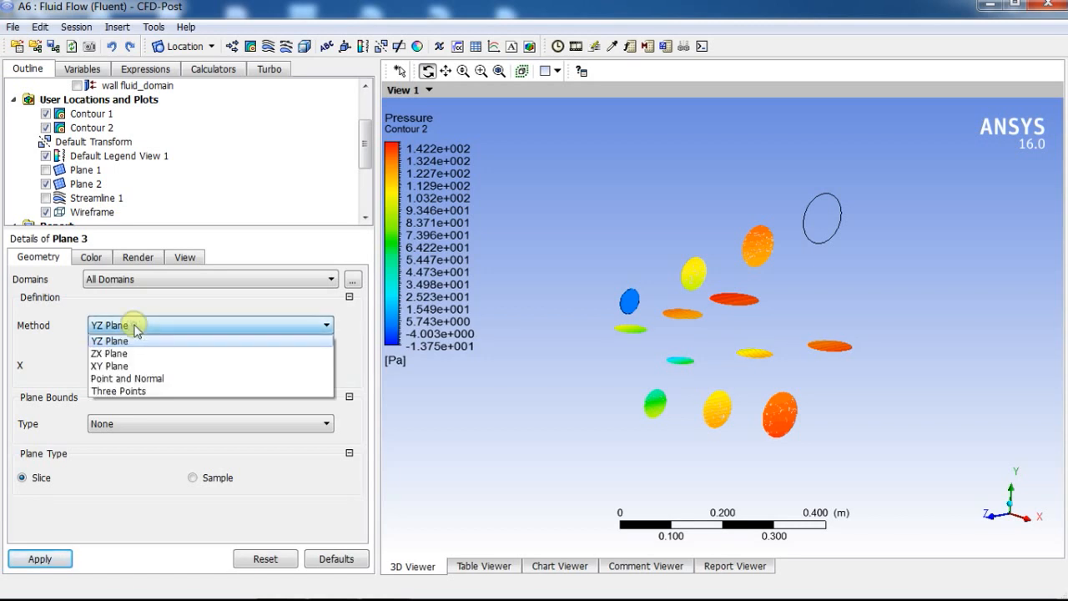
left_click(139, 364)
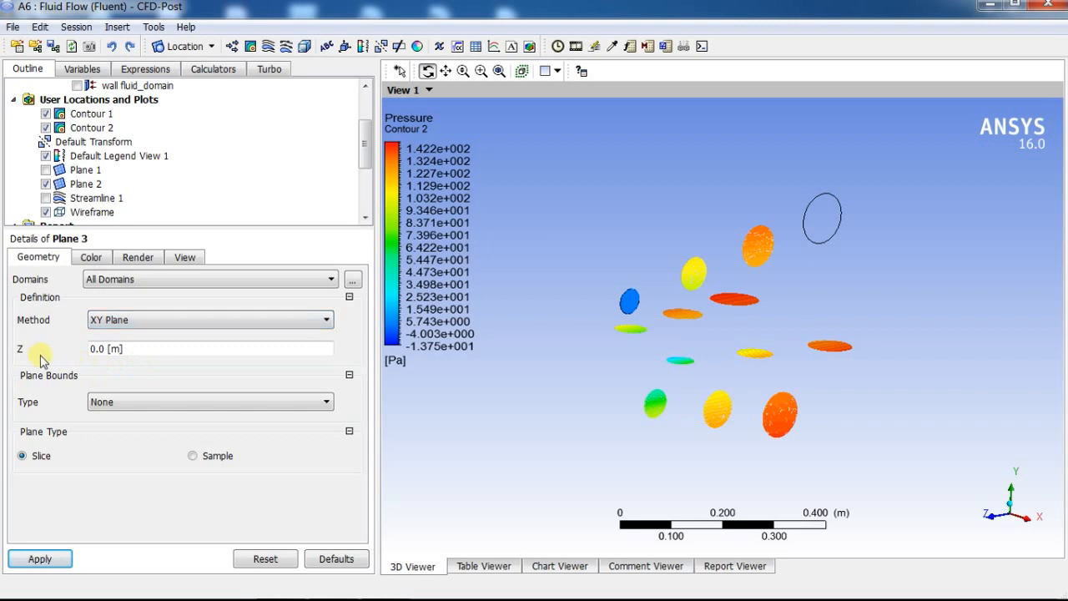
left_click(104, 403)
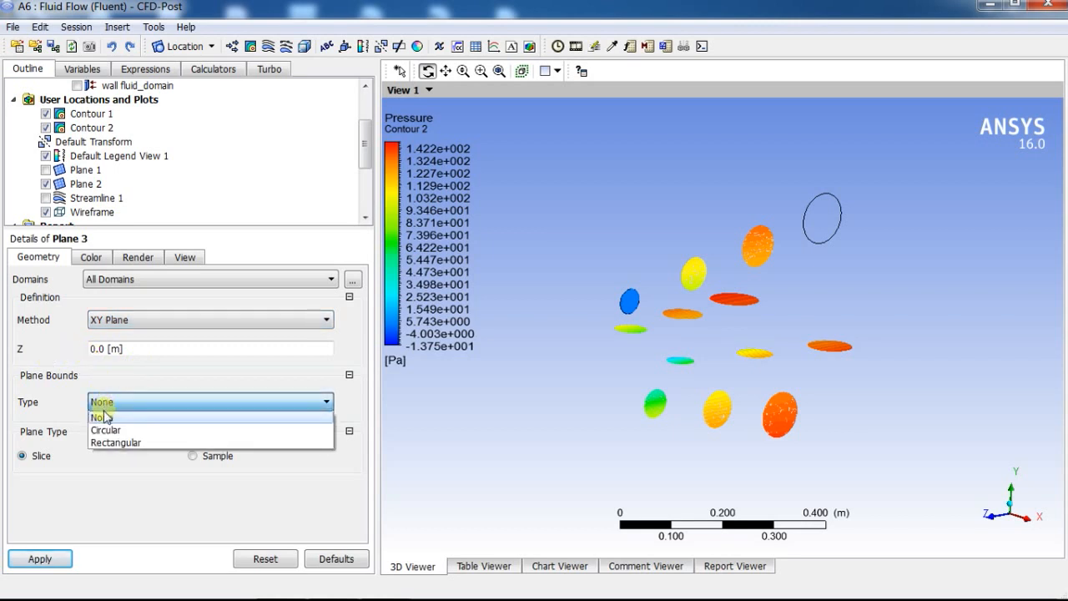
left_click(104, 415)
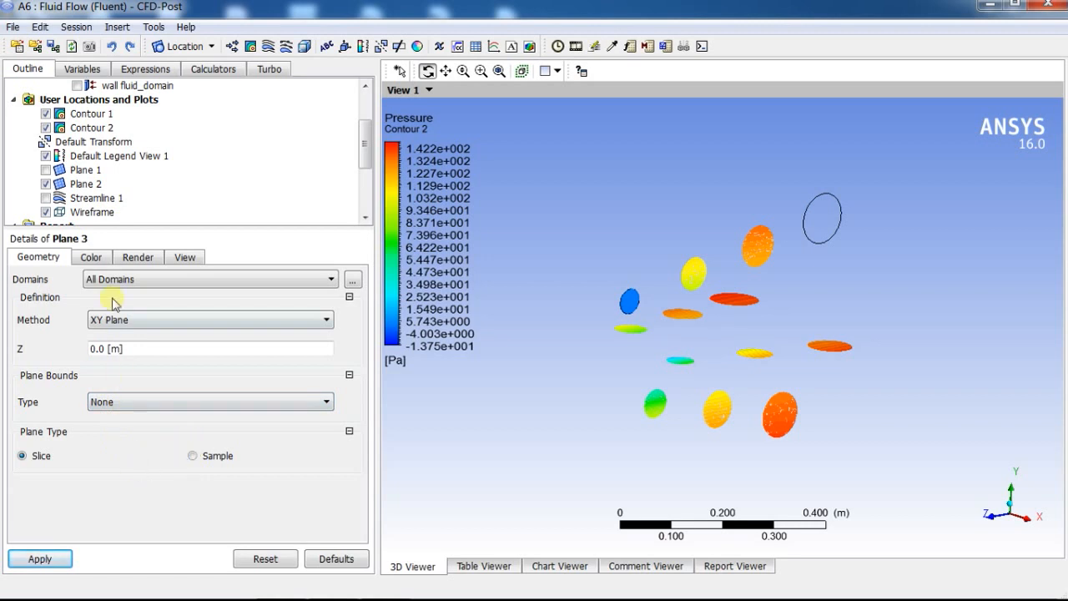
Review the color, render and view transform options available for Plane 3.
left_click(90, 257)
left_click(136, 256)
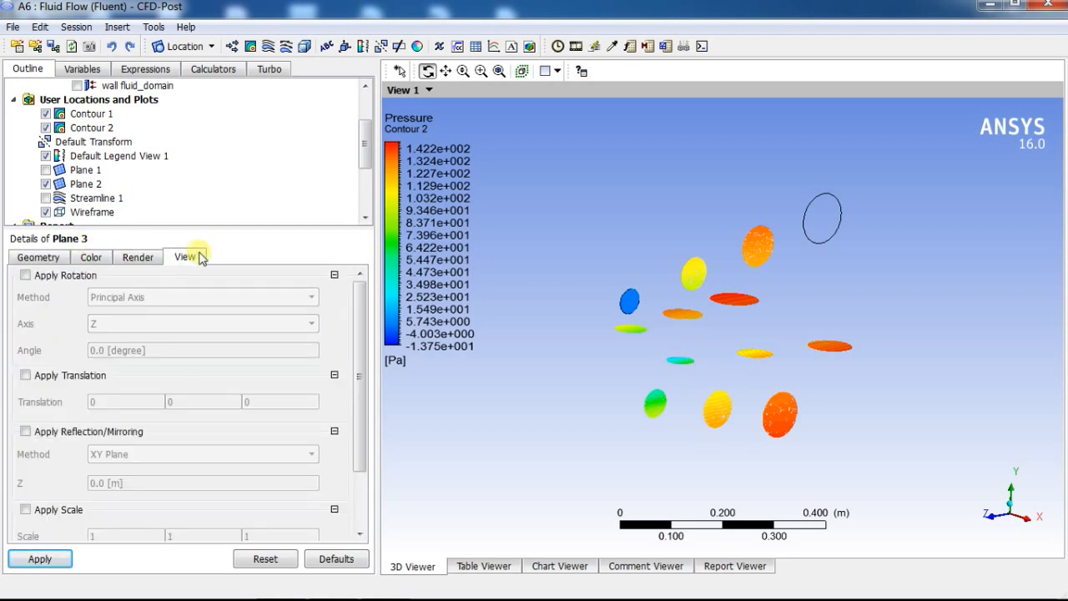
scroll(180, 306, "down", 3)
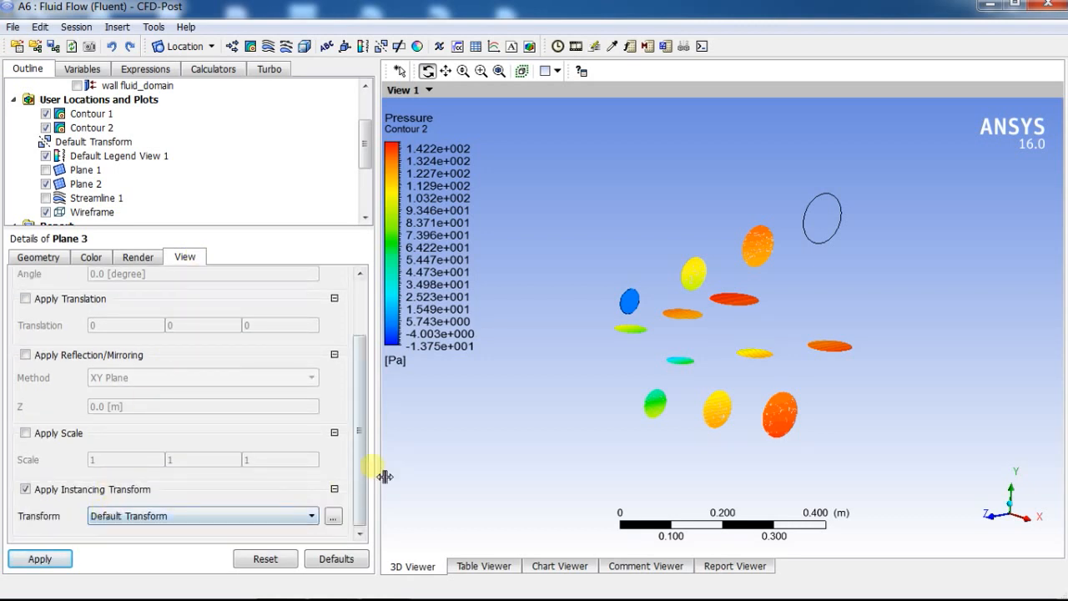
Display Streamline 1 together with the pressure contours on Plane 1 and Plane 2.
left_click(1013, 506)
left_click_drag(743, 376, 722, 414)
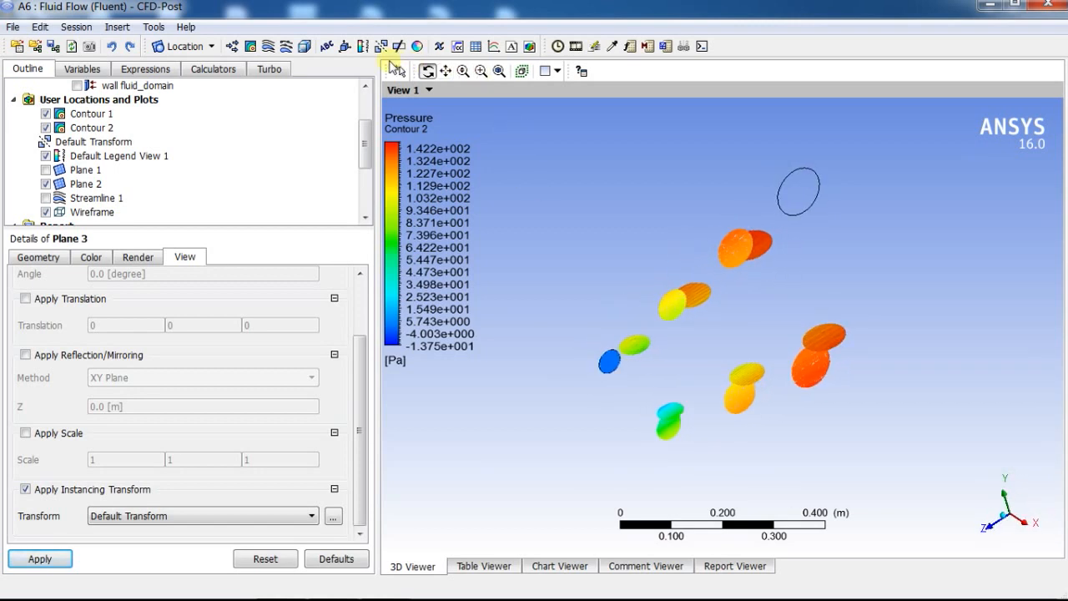
left_click(46, 198)
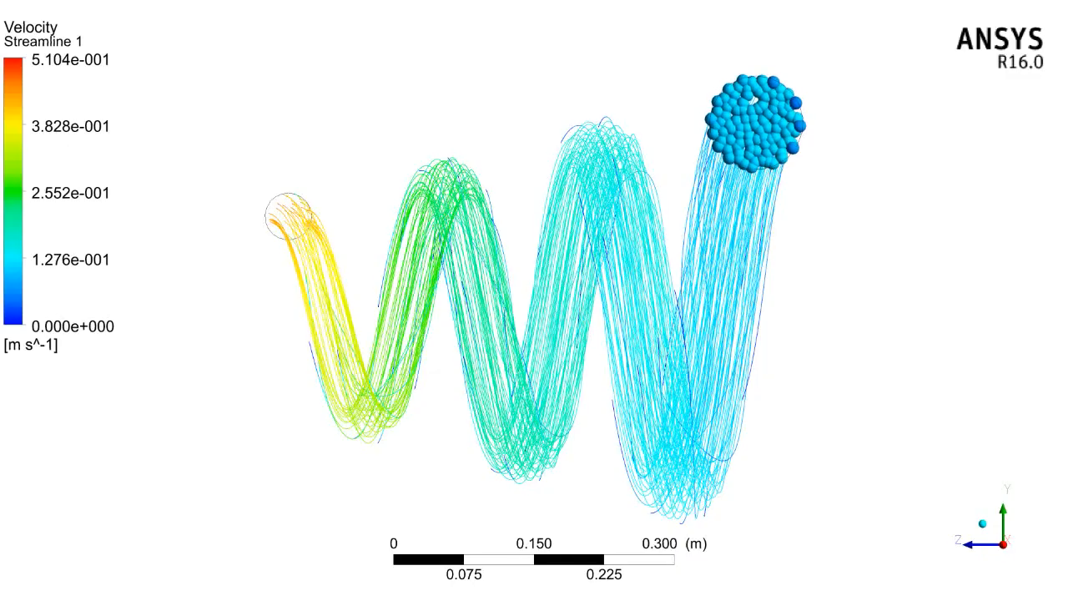